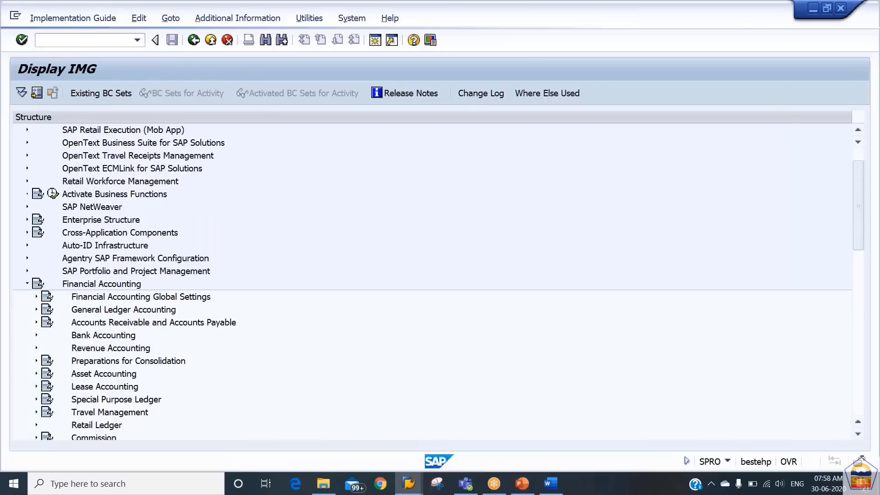
key("Right")
key("Down")
key("Down")
key("Down")
key("Down")
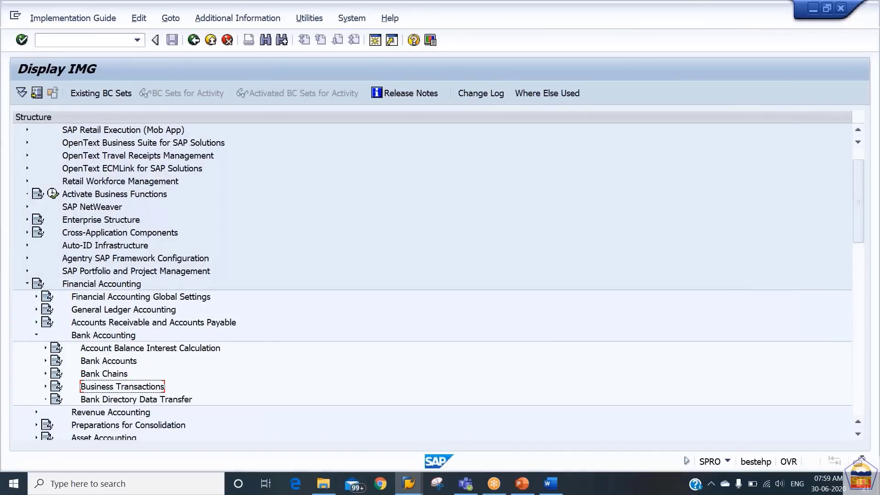
In the SPRO tree, go through Bank Accounting > Payment Transactions > Electronic Bank Statement and run Make Global Settings
key("Right")
key("Down")
key("Down")
key("Down")
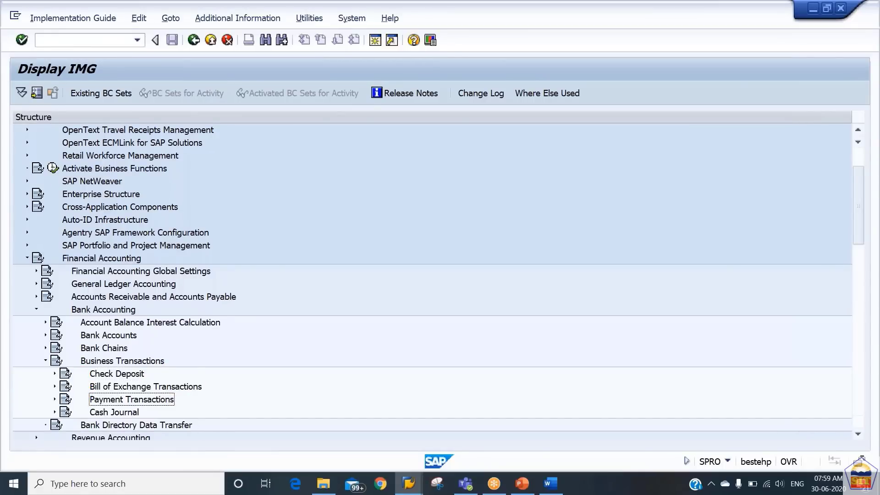
key("Right")
key("Down")
key("Down")
key("Down")
key("Down")
key("Down")
key("Up")
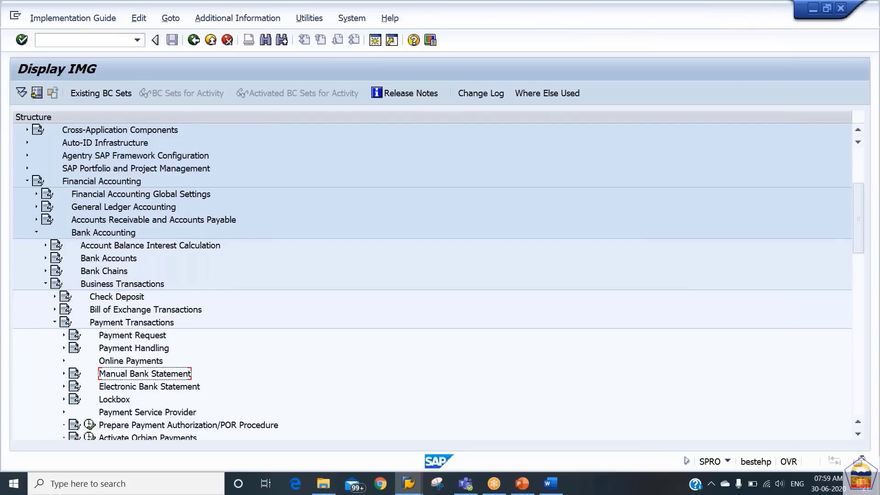
key("Down")
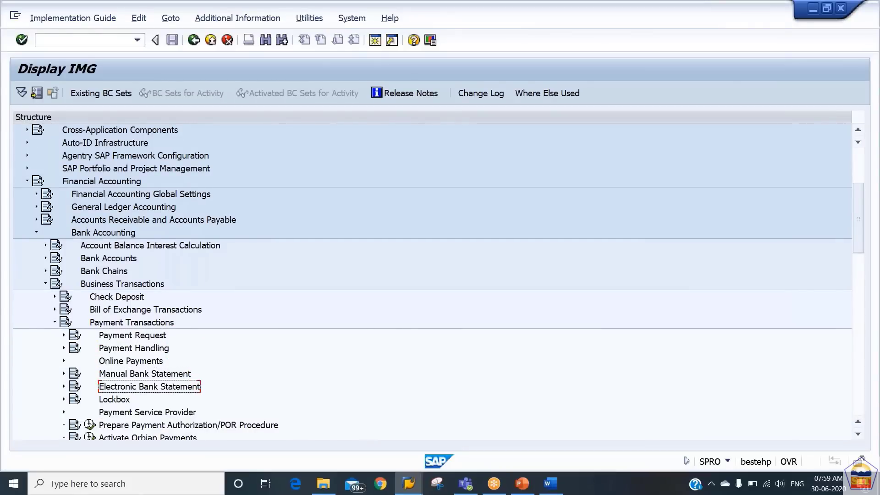
key("Right")
key("Down")
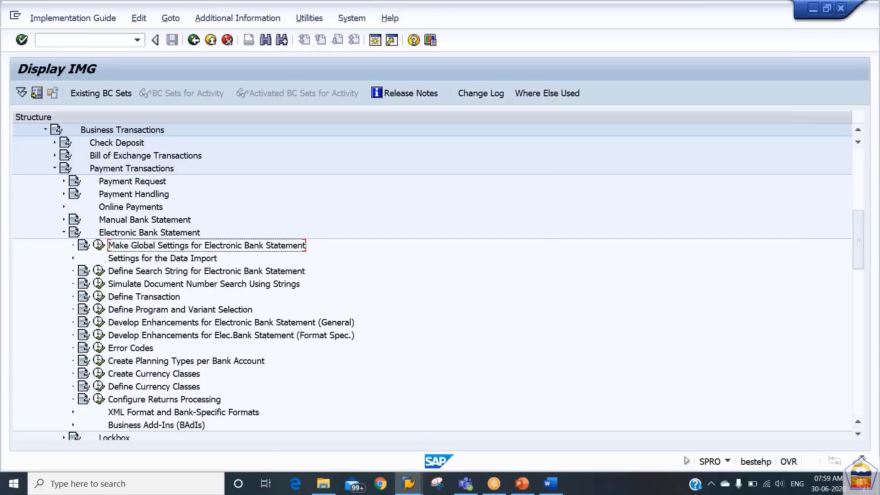
left_click(99, 247)
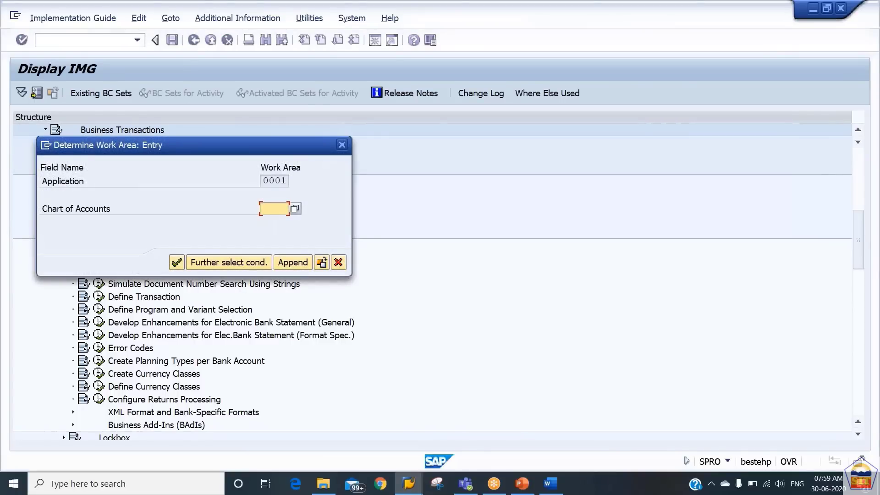
Enter chart of accounts ca86 to list its 243 existing account symbols
type("ca86")
key("Return")
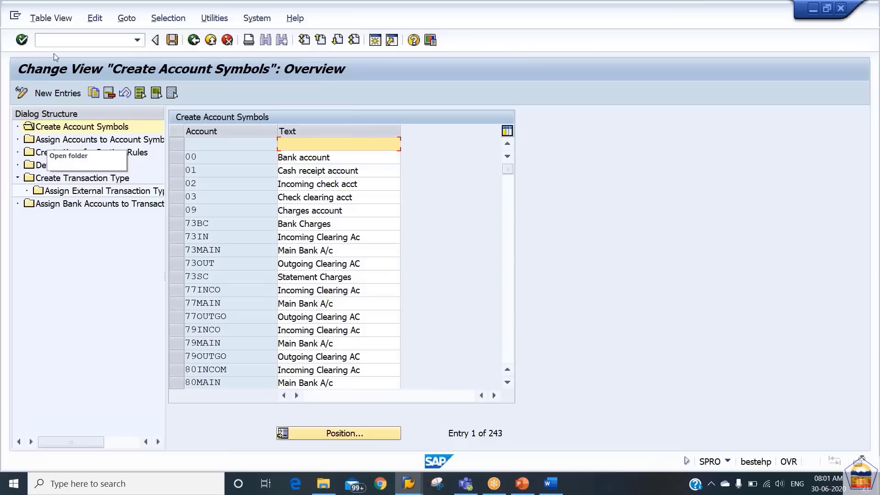
Add new account symbol 86MAIN with the text Main Bank A/c
left_click(59, 96)
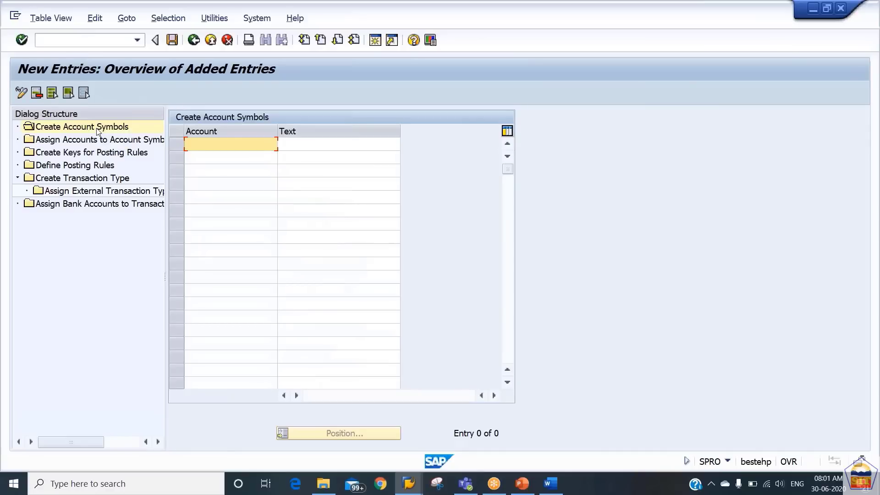
key("BackSpace")
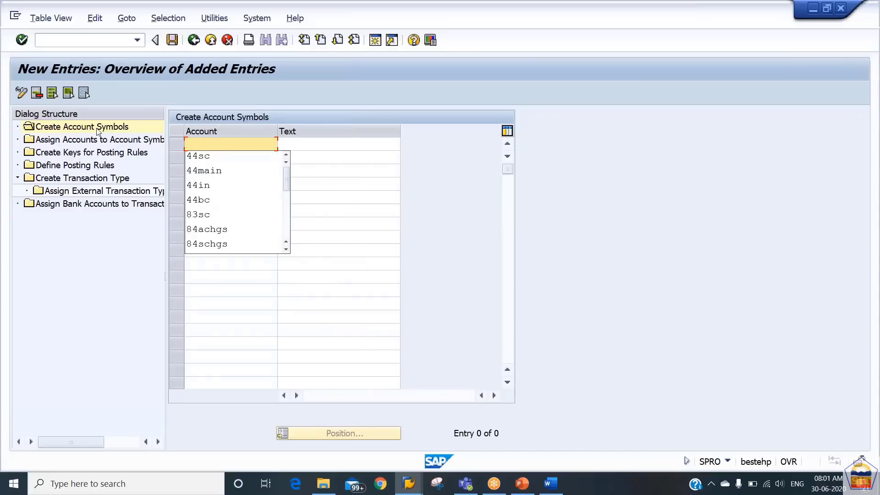
type("86m")
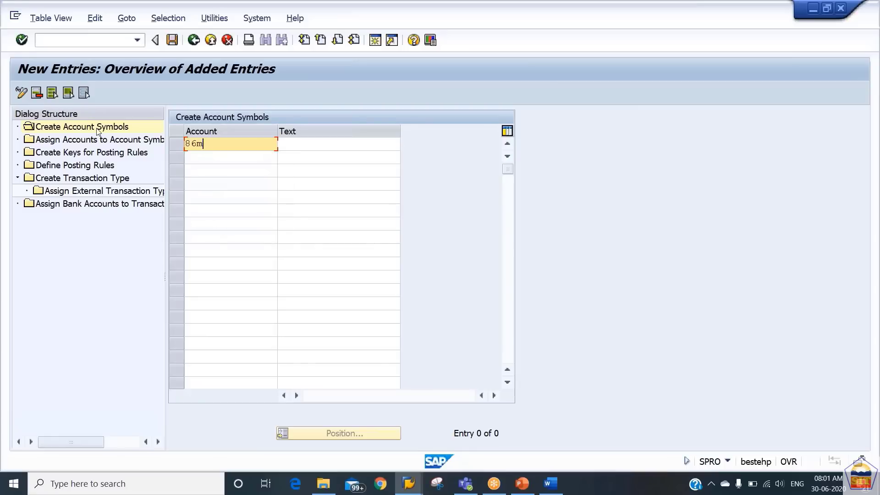
type("ain")
key("Tab")
type("Main")
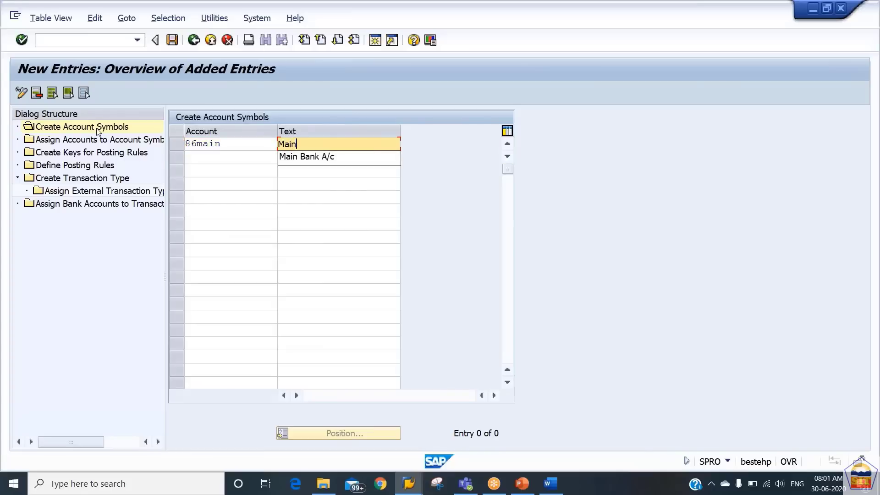
key("Down")
key("Return")
Add account symbols 86INCOM (Incoming Clearing Ac) and 86OUTGO (Outgoing Clearing AC) and confirm
type("8")
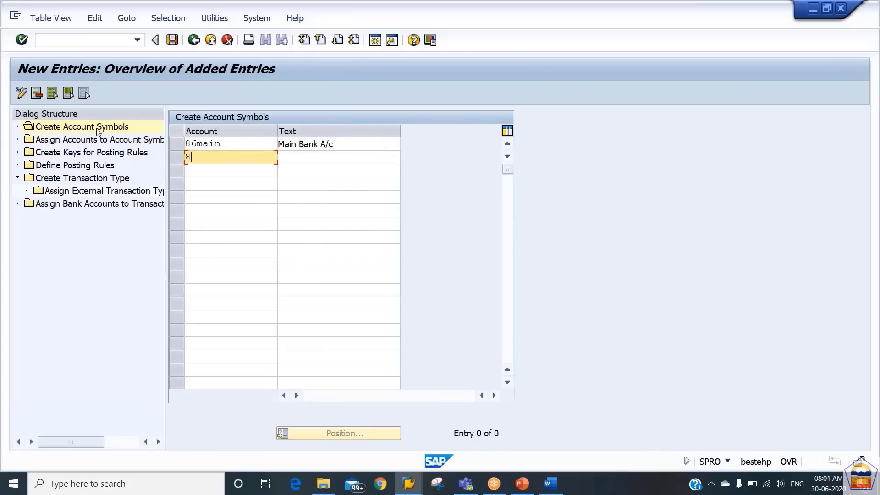
type("6incom")
key("Tab")
type("I")
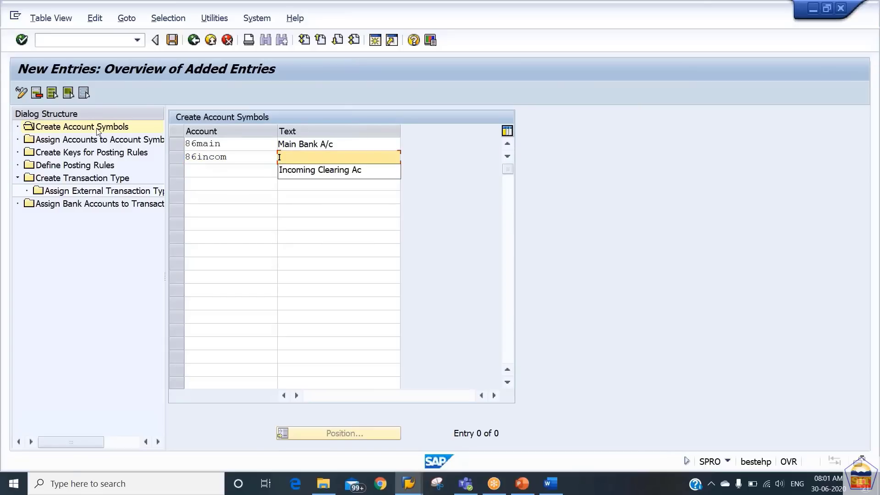
key("Down")
key("Return")
key("Tab")
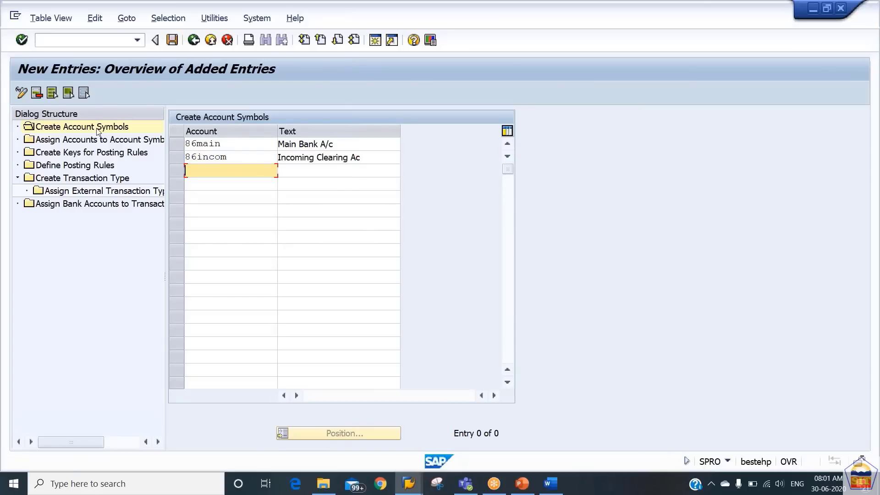
type("86outgo")
key("Tab")
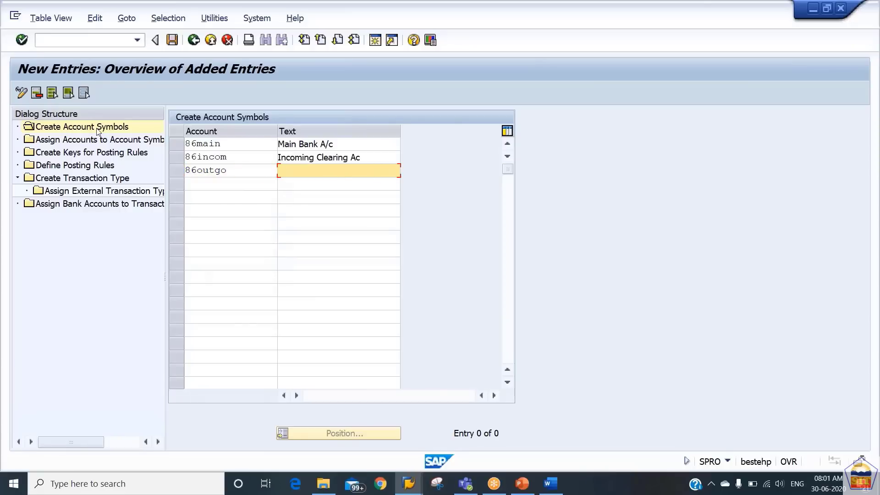
type("Ou")
key("Down")
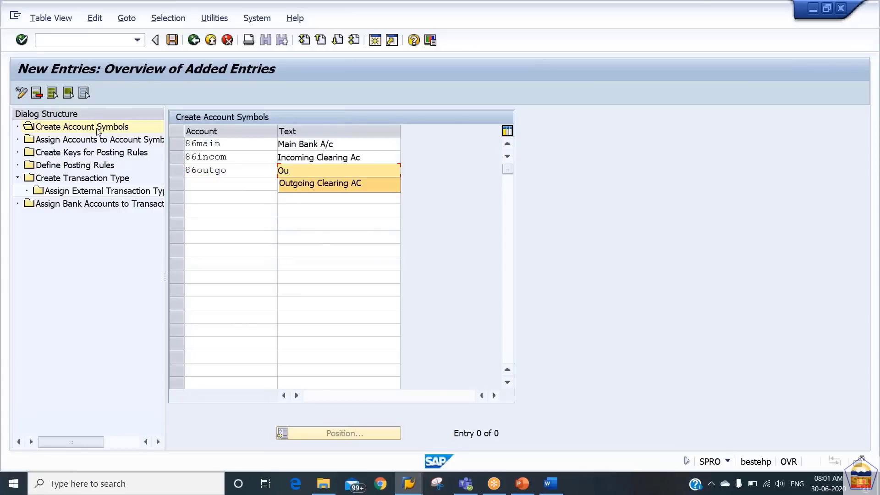
key("Return")
key("Return")
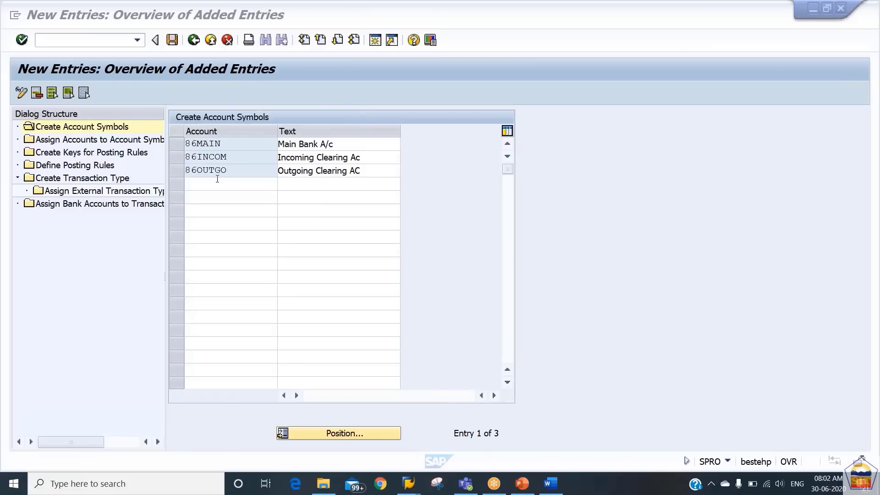
left_click(91, 143)
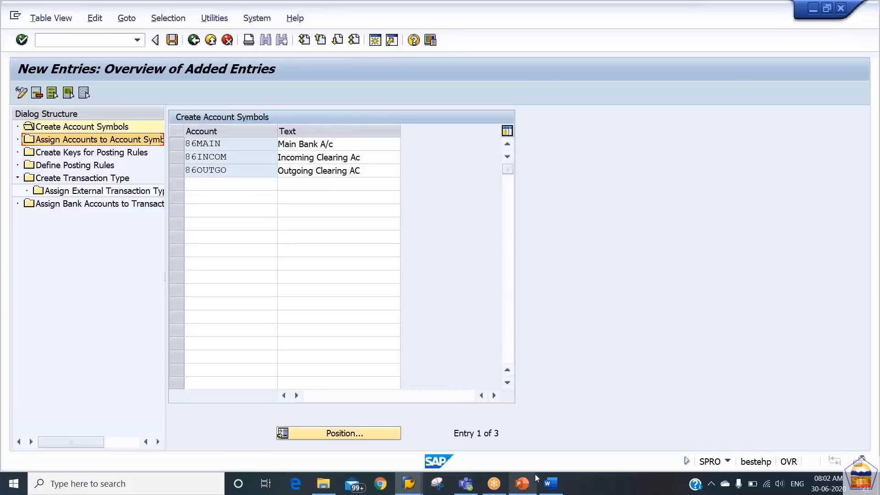
In a new session, open G/L account 200101 for company code 2186 in FS00 in change mode
left_click(375, 41)
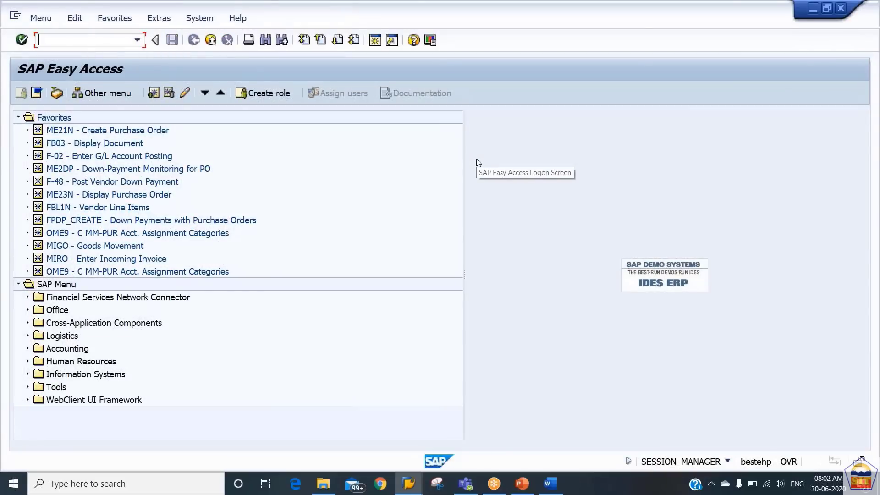
type("fs00")
key("Return")
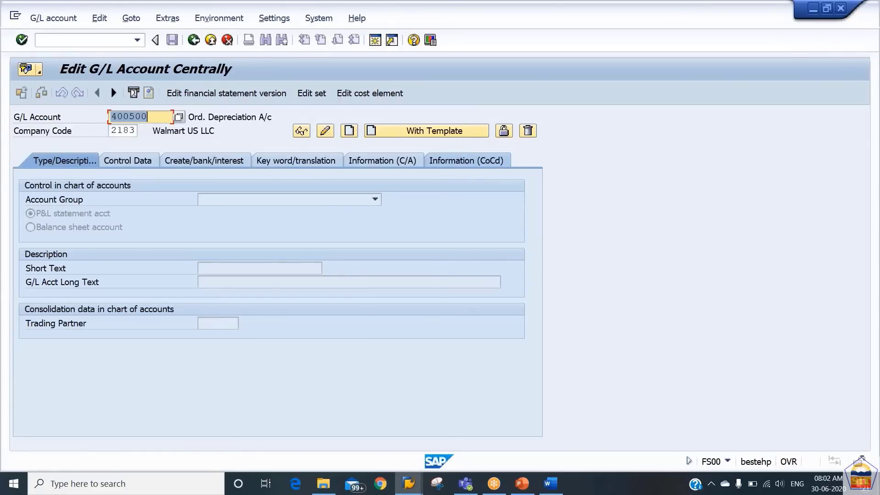
type("20010")
type("1")
key("Return")
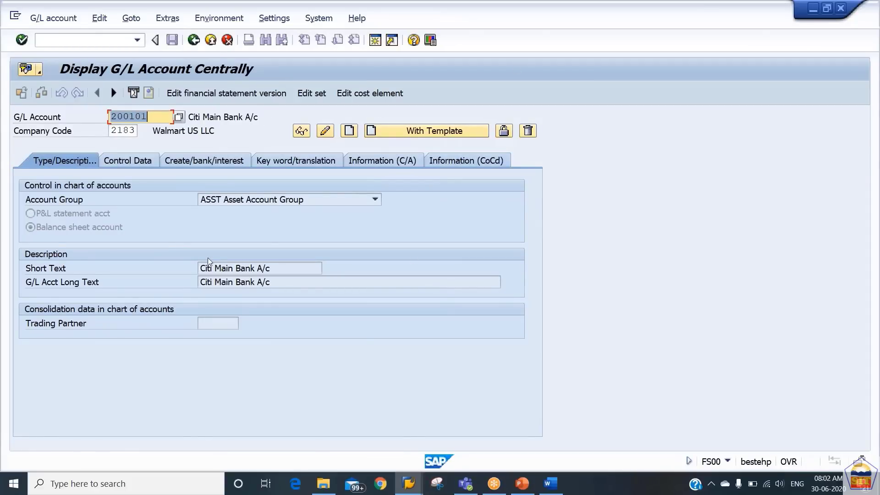
key("Tab")
type("2186")
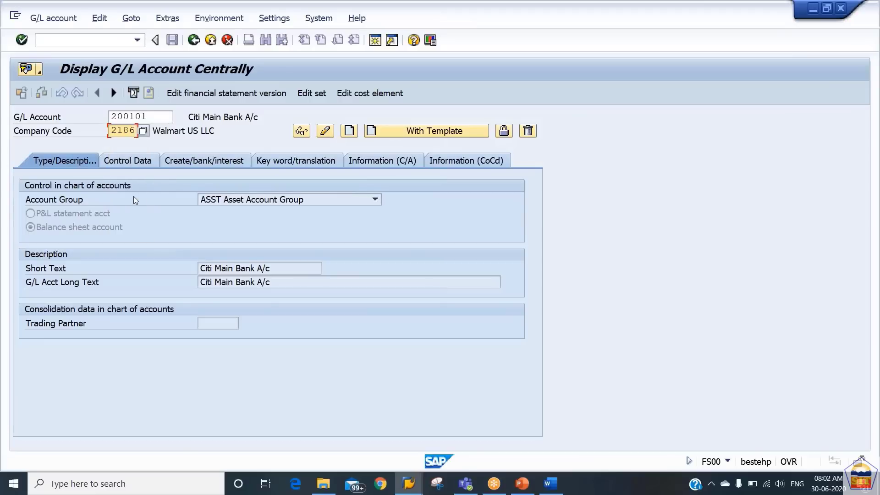
key("Return")
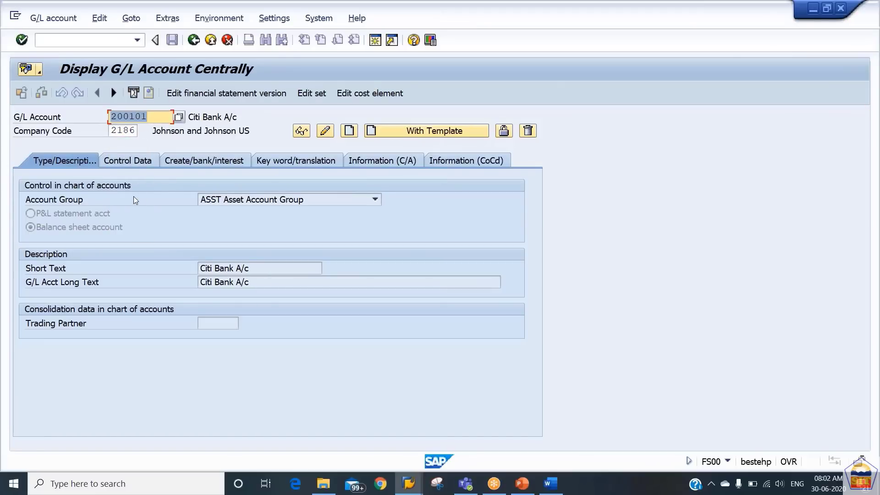
left_click(325, 130)
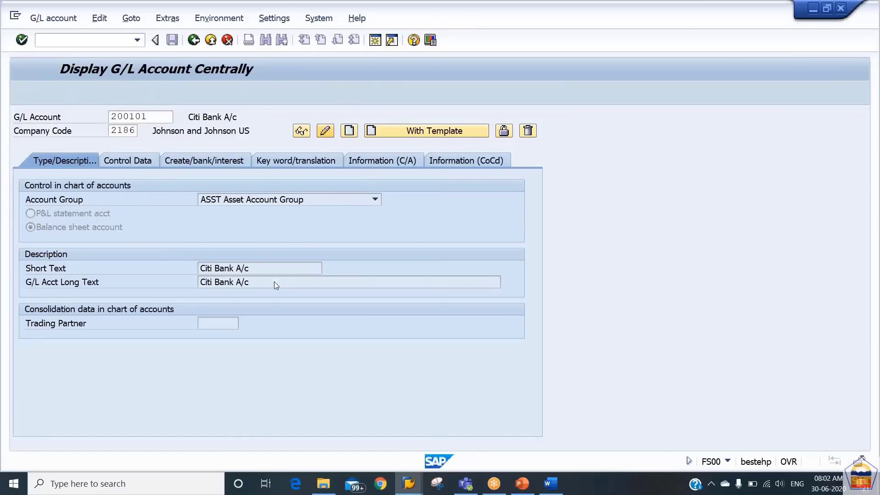
left_click(265, 268)
Set both the short and long text of account 200101 to 'Citi Bank Main A/c'
key("BackSpace")
key("BackSpace")
key("BackSpace")
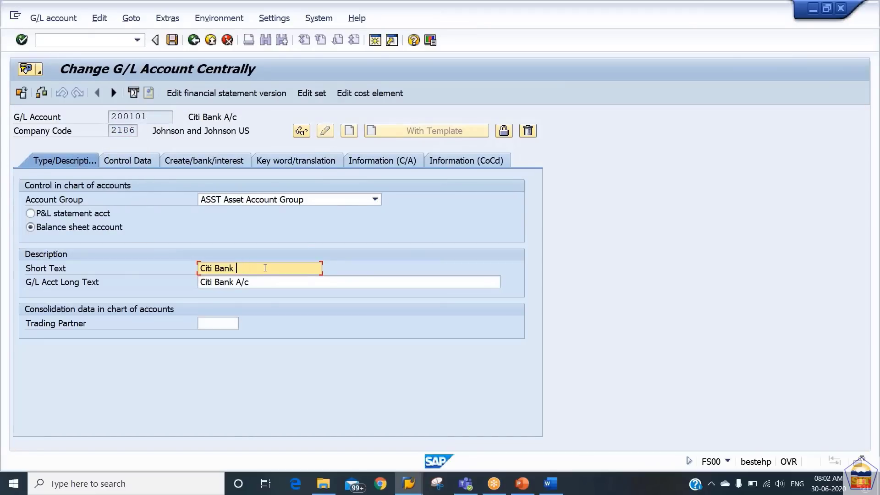
type("Mai")
key("BackSpace")
key("BackSpace")
key("BackSpace")
key("BackSpace")
key("BackSpace")
key("BackSpace")
key("BackSpace")
key("BackSpace")
key("BackSpace")
key("BackSpace")
key("BackSpace")
key("BackSpace")
key("BackSpace")
type("Citi Bank Main A/c")
key("ctrl+a")
key("ctrl+c")
key("Tab")
key("ctrl+v")
Save account 200101 and change the account number to 200102
key("ctrl+s")
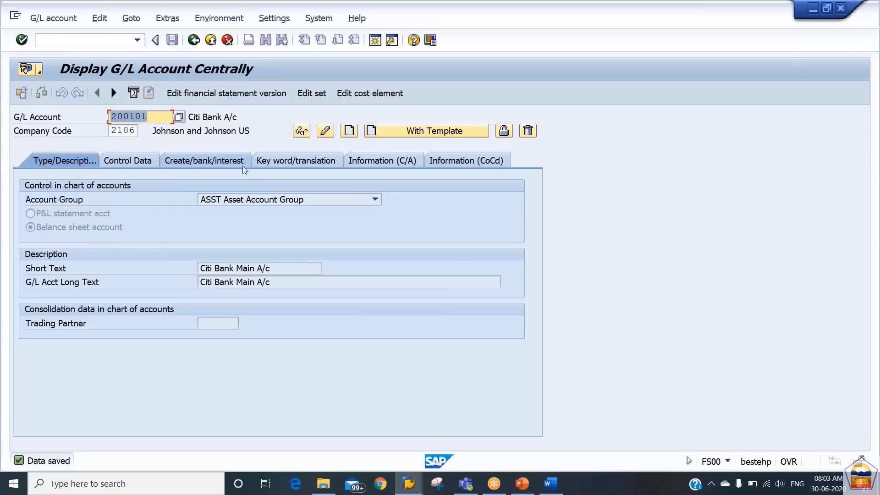
key("End")
key("BackSpace")
type("2")
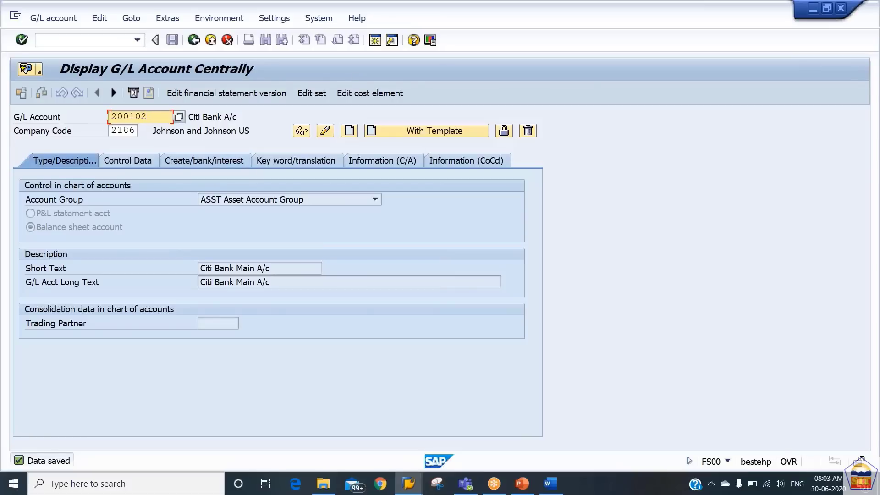
Create account 200102 with reference account 200101 in company code 2186
left_click(434, 132)
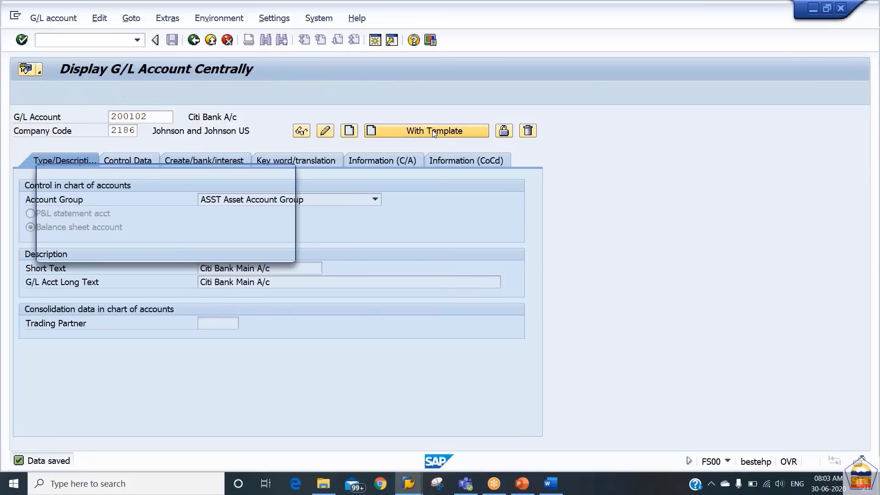
type("200101")
key("Tab")
type("2186")
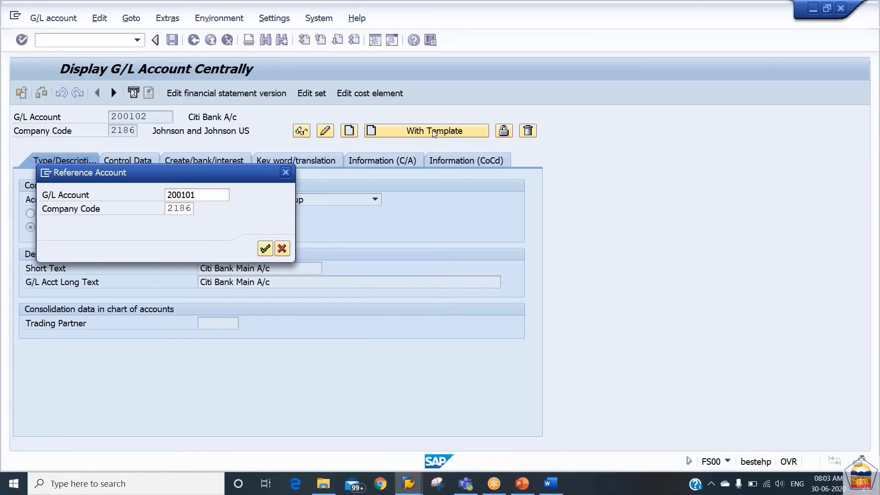
key("Return")
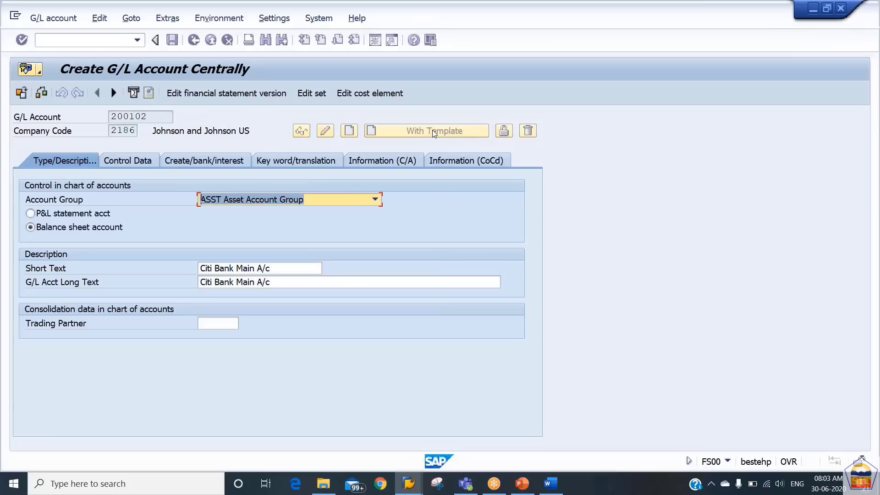
Set the short text to 'Incoming Clearing' and long text to 'Incoming Clearing A/c'
left_click_drag(281, 269, 200, 268)
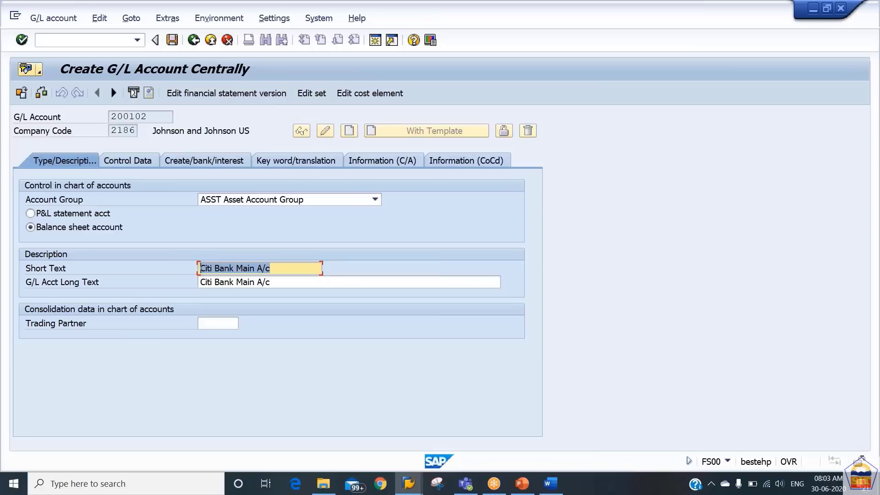
type("Incoming ")
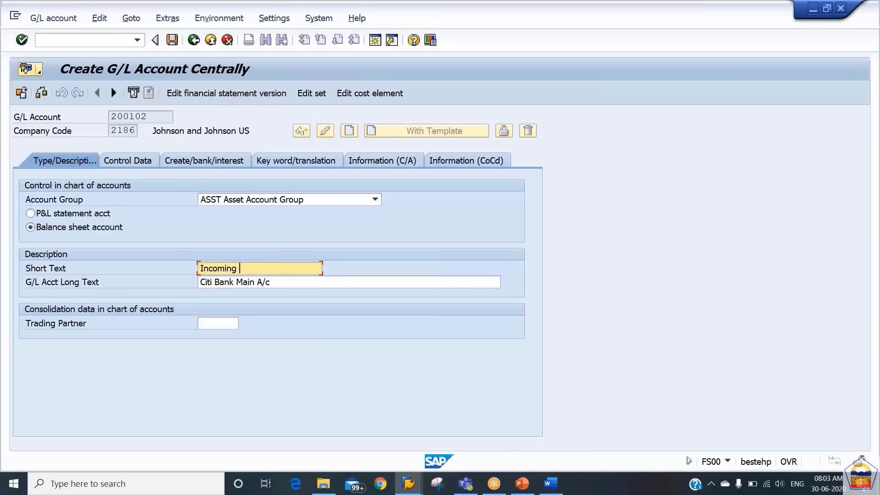
type("Clearing")
key("shift+Home")
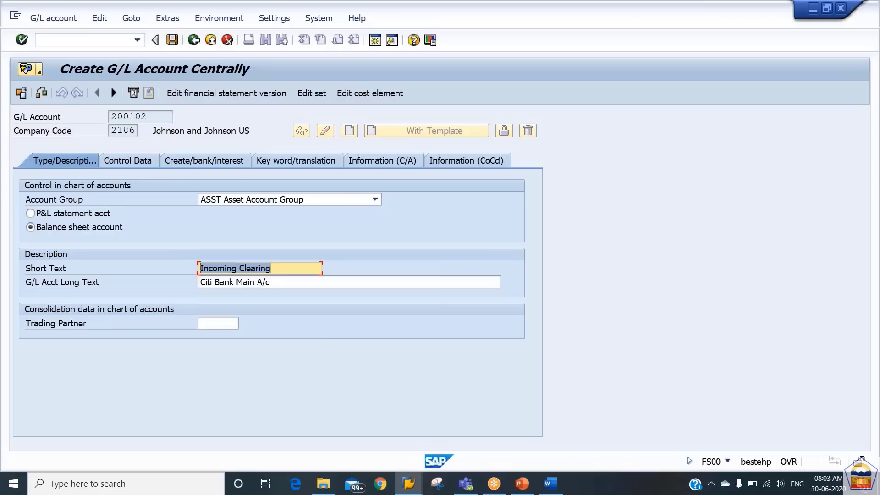
key("Tab")
key("ctrl+v")
type("A.c")
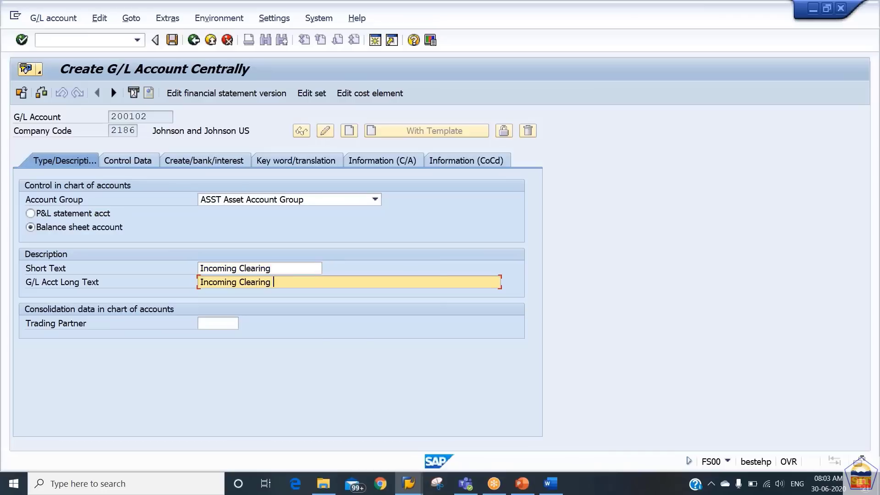
key("BackSpace")
key("BackSpace")
type("/c")
Enable open item management, save account 200102, and enter account number 200103
left_click(127, 159)
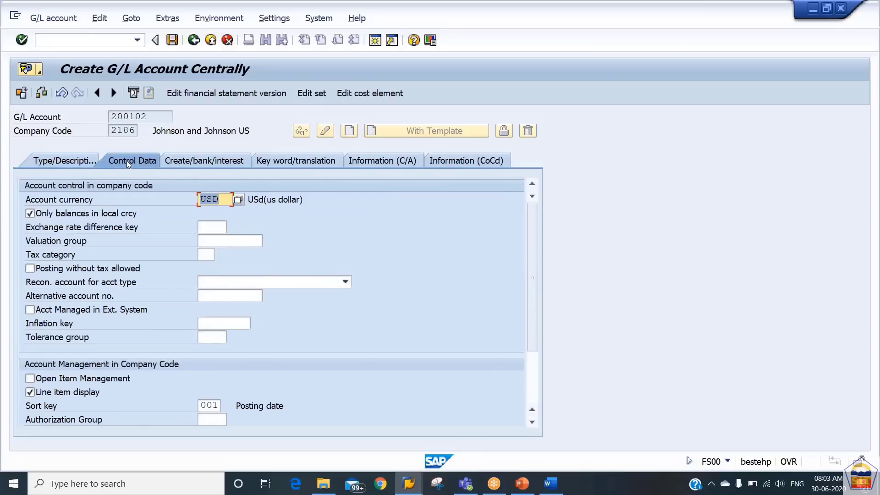
left_click(72, 380)
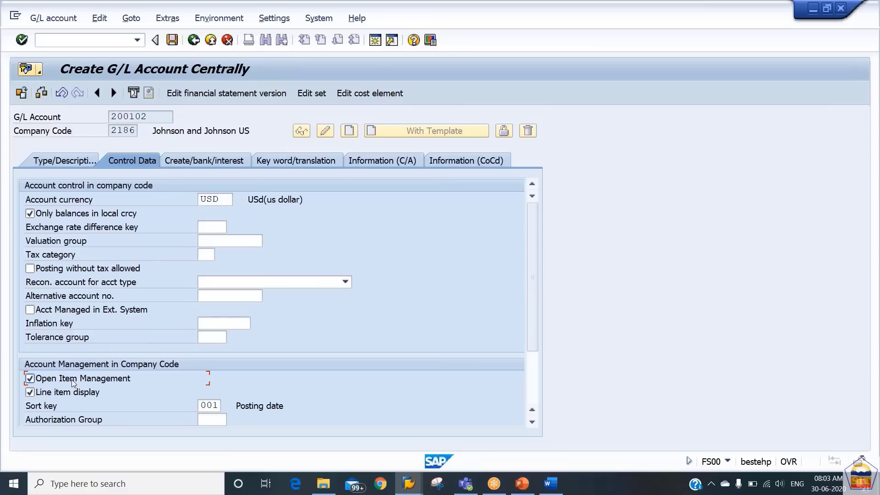
key("ctrl+s")
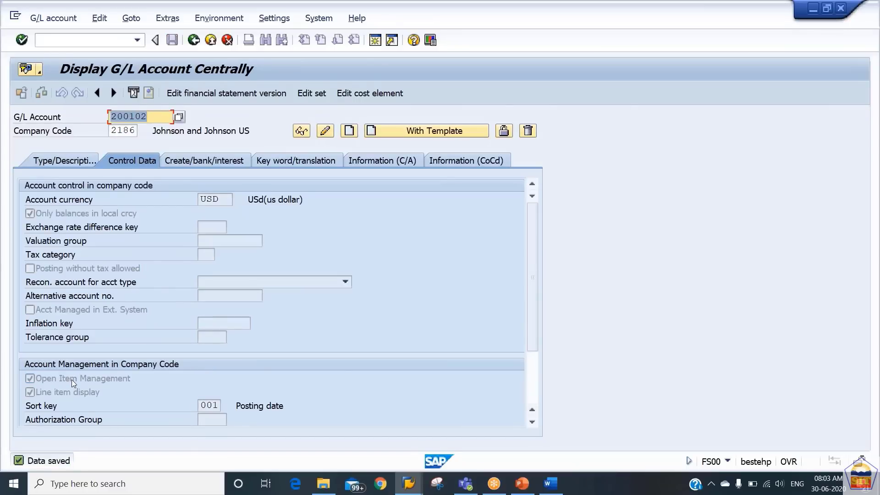
key("Right")
key("BackSpace")
type("3")
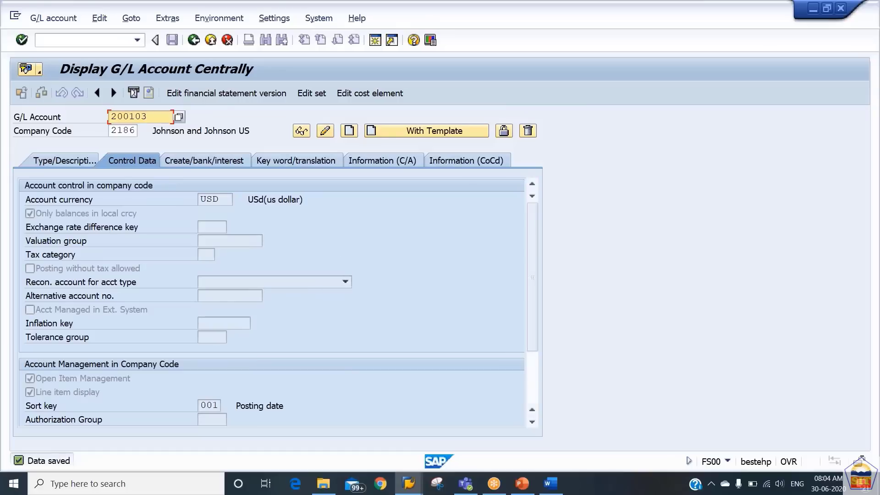
Create account 200103 using 200102 as the template account
left_click(420, 130)
key("End")
key("BackSpace")
type("2")
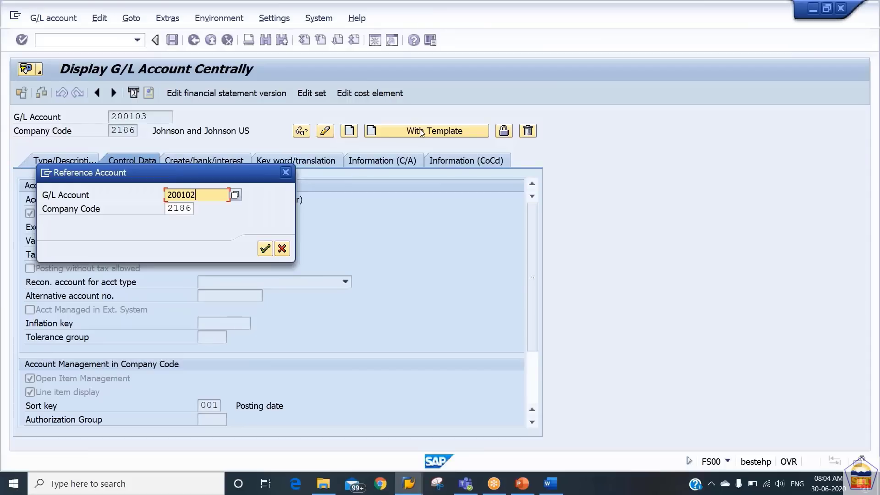
key("Return")
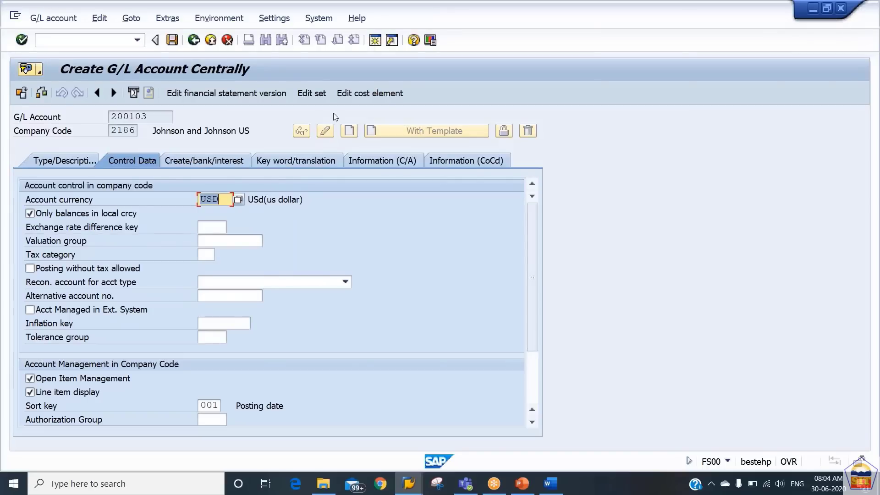
left_click(198, 161)
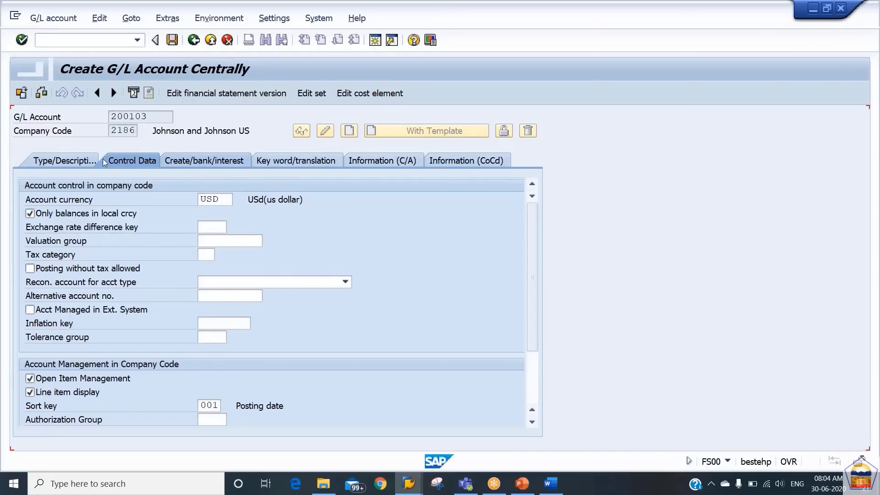
left_click(81, 161)
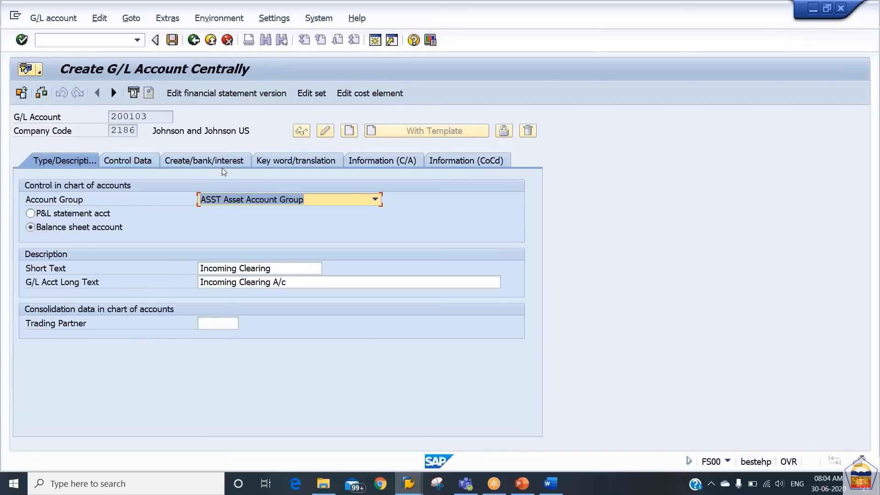
Set short text 'Outgoing Clearing' and long text 'Outgoing Payment Clearing A/c', then save
left_click(283, 268)
type("Outgoing")
key("Down")
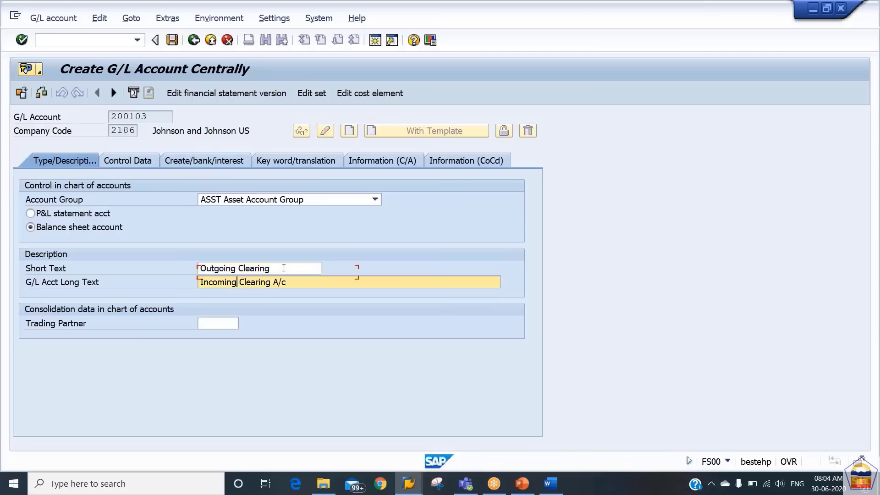
key("Left")
key("Left")
key("Left")
key("Left")
key("Left")
key("Left")
key("Left")
type("Outgoing Payment ")
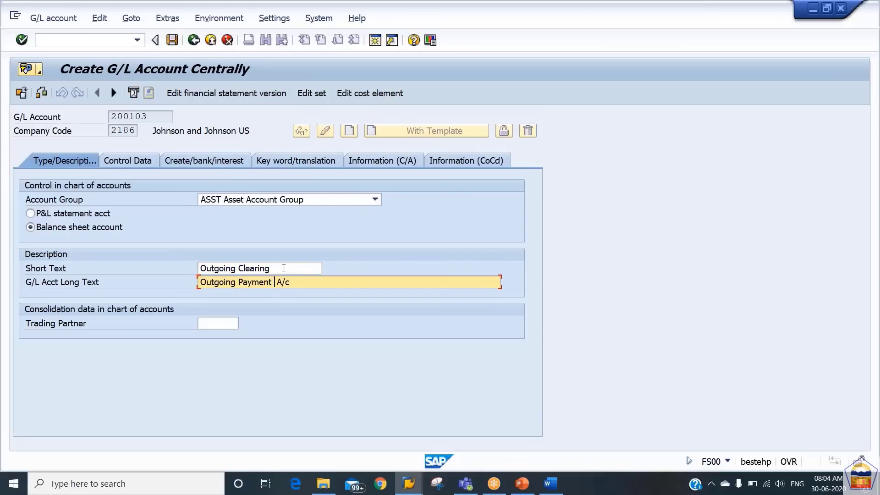
type("Clearing A/c")
key("ctrl+s")
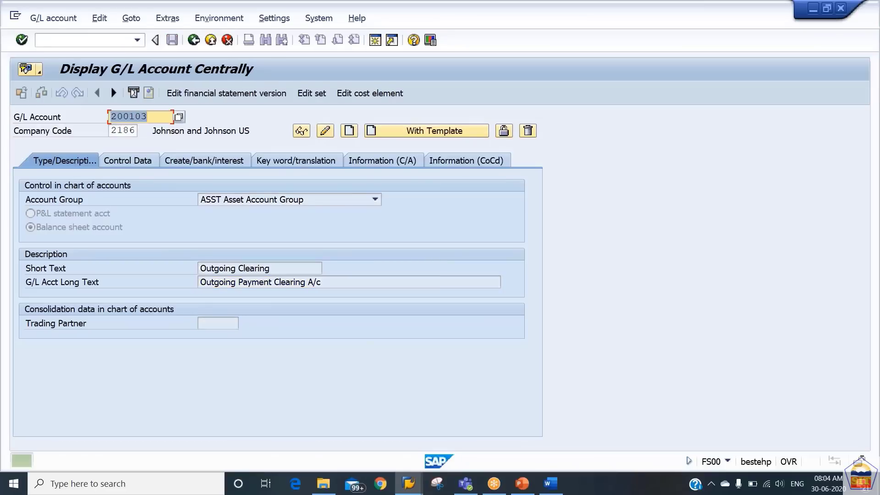
Change account 200102's long text to 'Incoming Payment Clearing A/c', save, and return to configuration
key("BackSpace")
type("2")
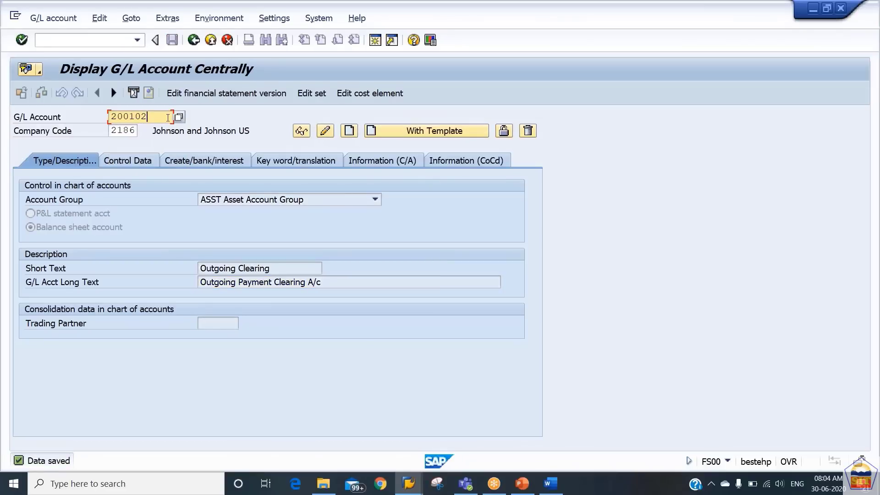
left_click(325, 131)
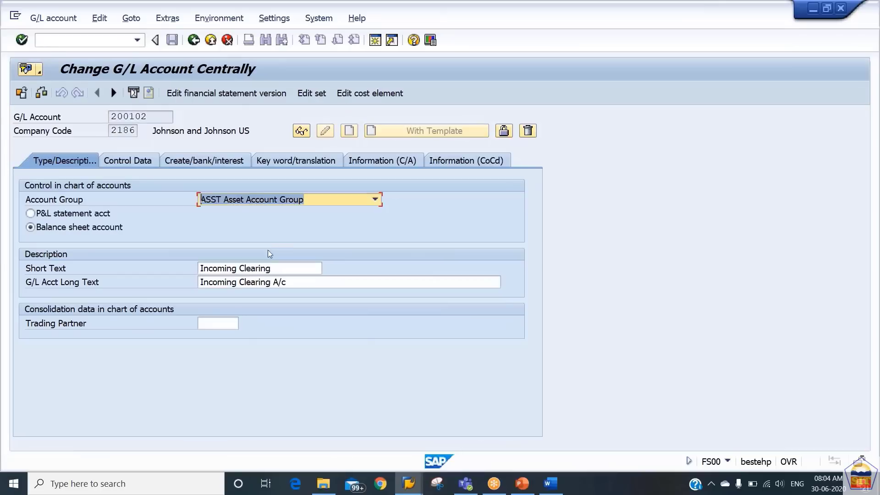
left_click(241, 282)
type("Payment ")
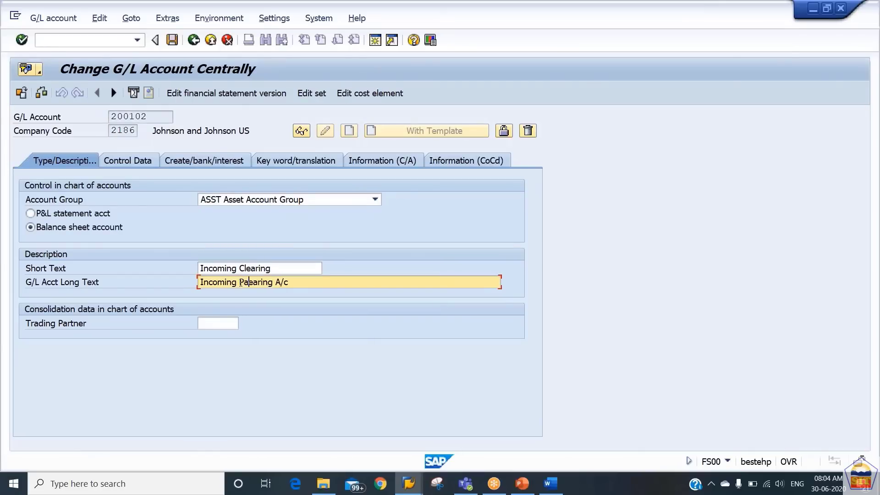
type("Clearing A/c")
key("ctrl+s")
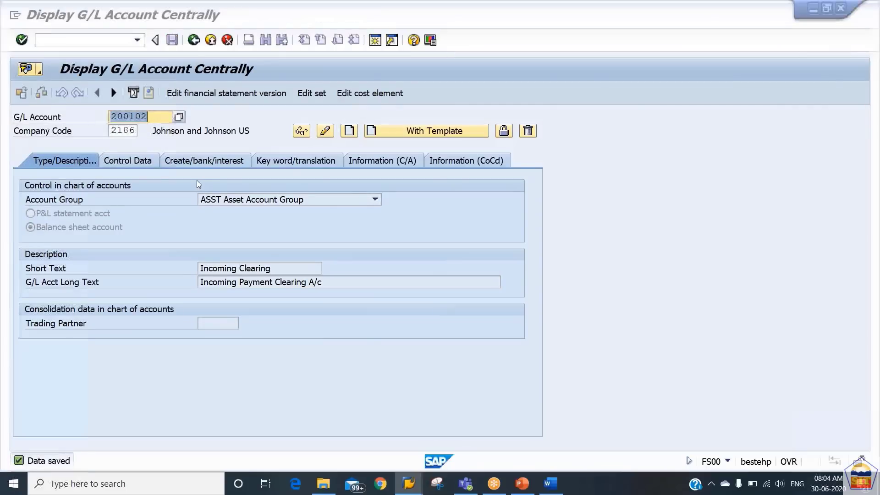
key("alt+Tab")
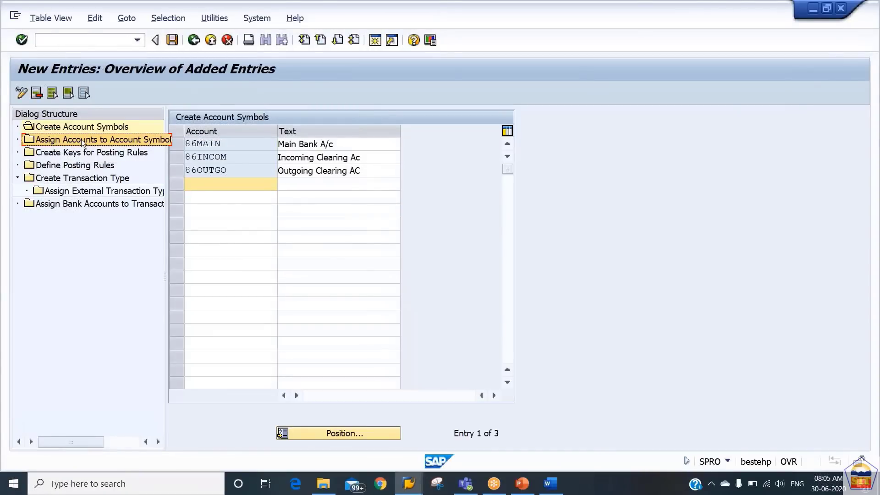
Add new assignment rows for account symbols 86main, 86incom and 86outgo
double_click(82, 142)
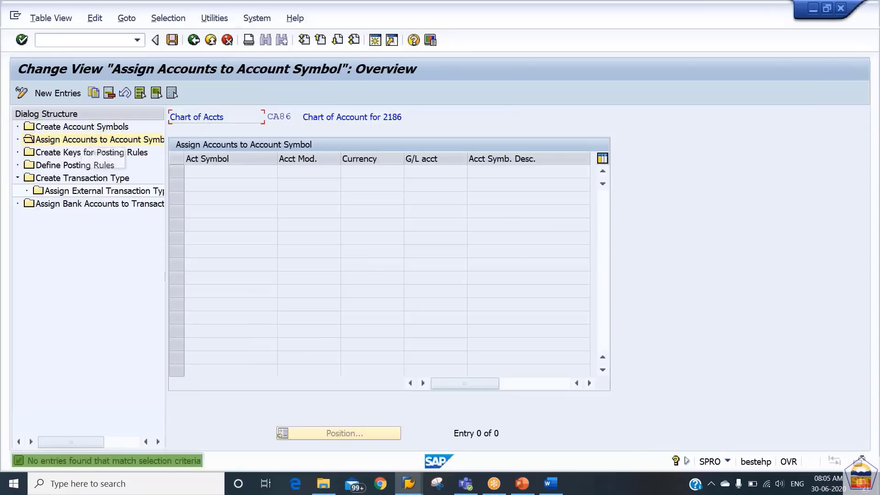
left_click(58, 93)
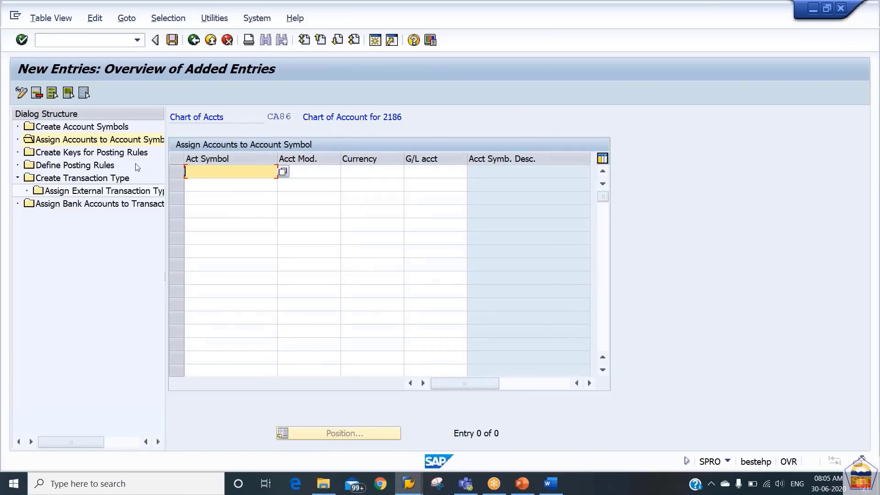
type("86main")
key("Down")
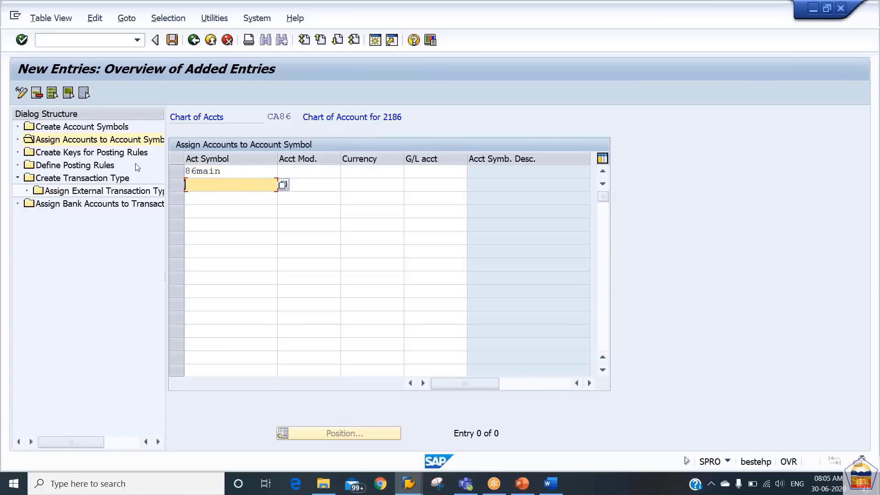
type("86incom")
key("Down")
type("8")
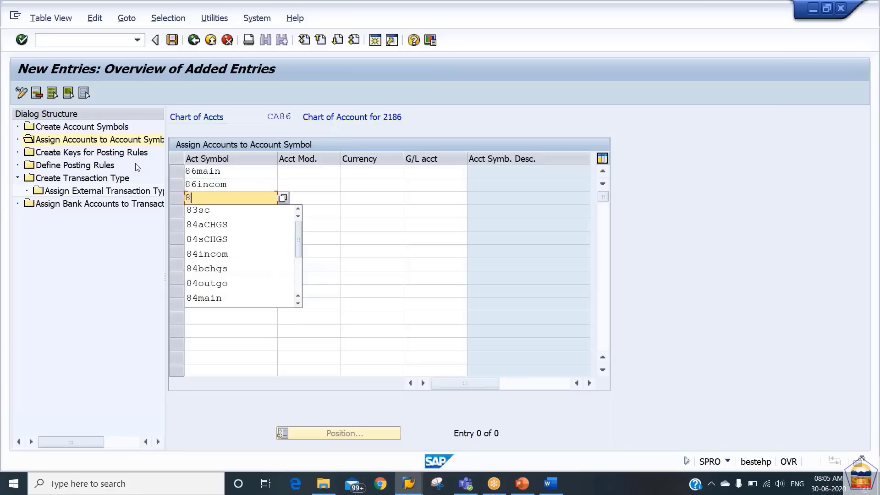
type("6outgo")
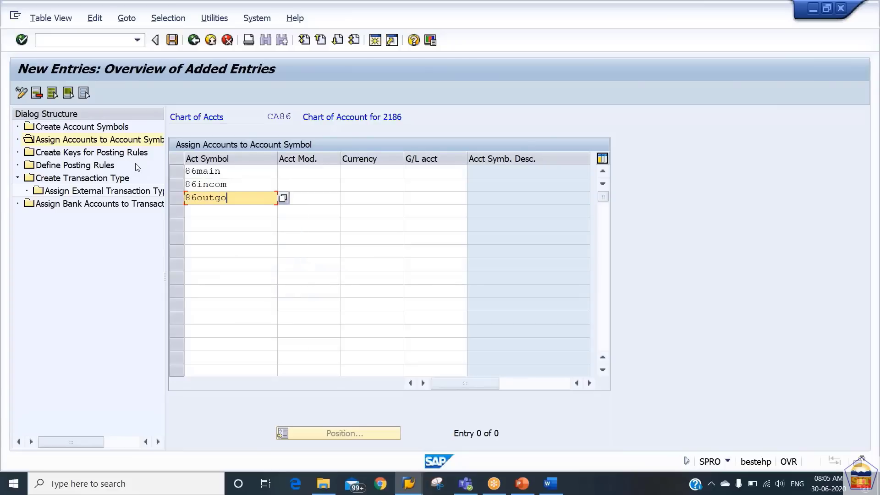
Assign G/L accounts 200101, 200102 and 200103 to 86main, 86incom and 86outgo
key("Up")
key("Up")
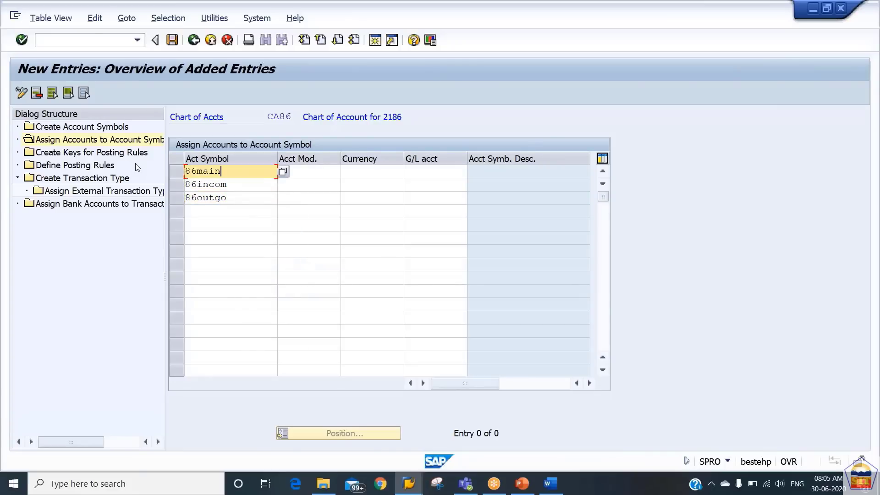
key("Tab")
key("Tab")
key("Tab")
type("200101")
key("Down")
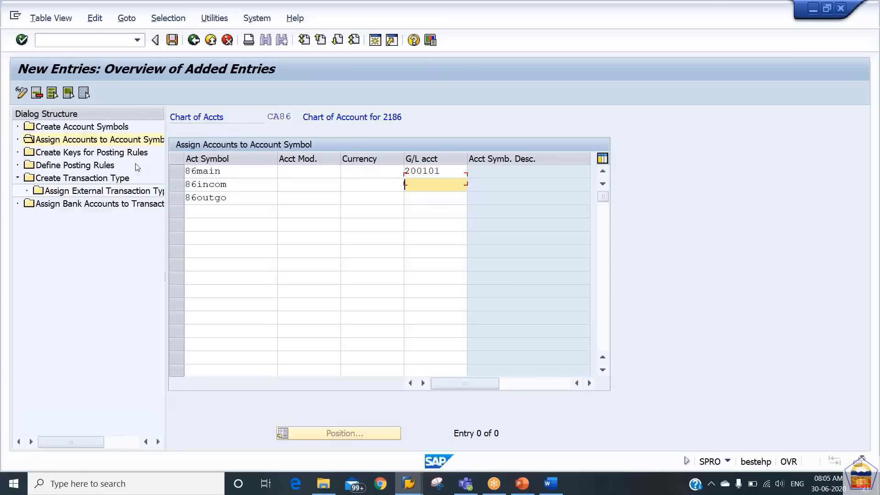
type("200102")
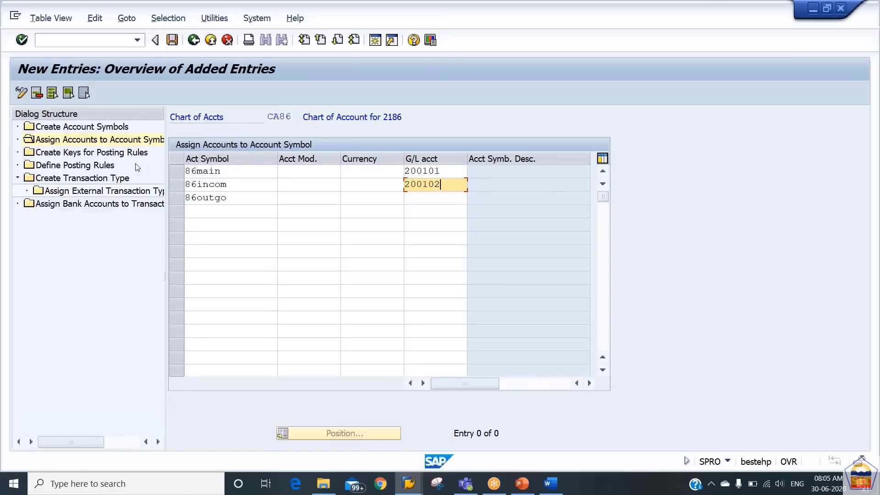
key("Down")
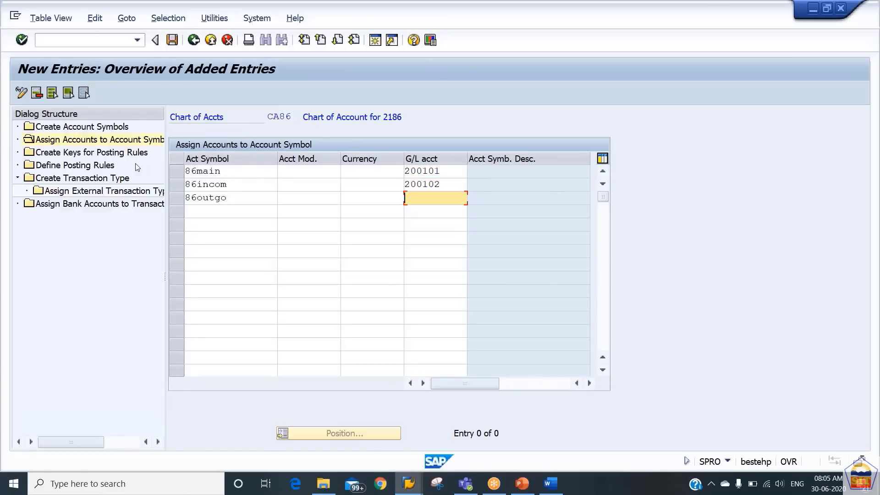
type("299")
key("BackSpace")
key("BackSpace")
type("00")
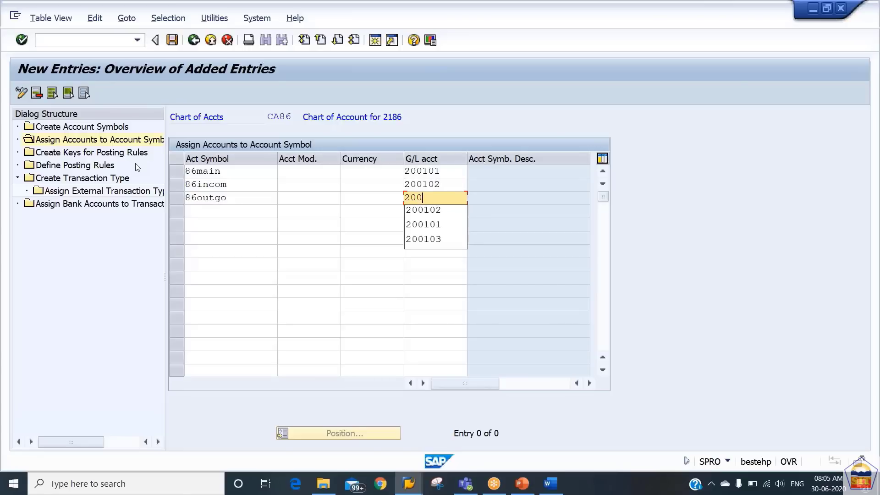
type("103")
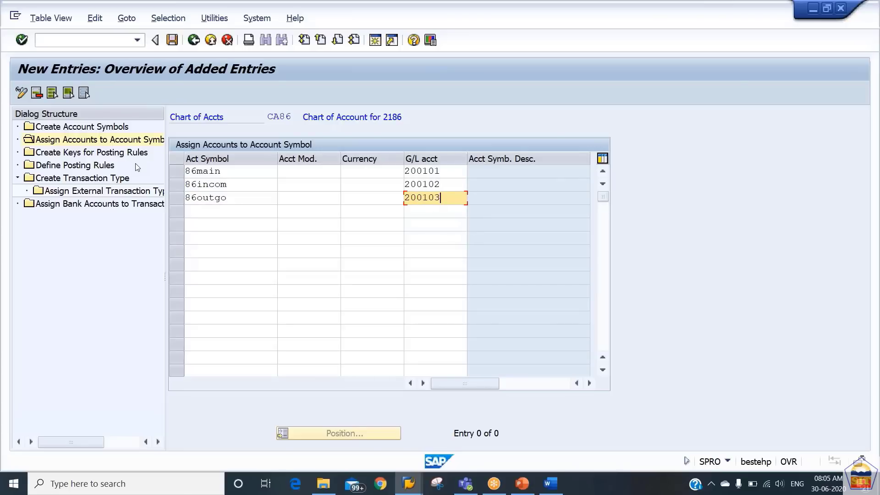
key("Up")
key("Up")
Give all three rows the + account modifier and USD currency, then check the entries
key("shift+Tab")
key("shift+Tab")
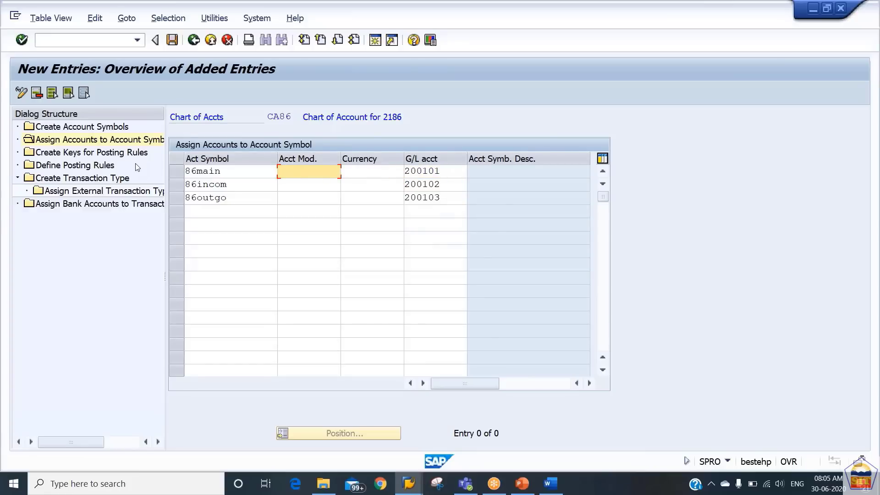
type("+")
key("Down")
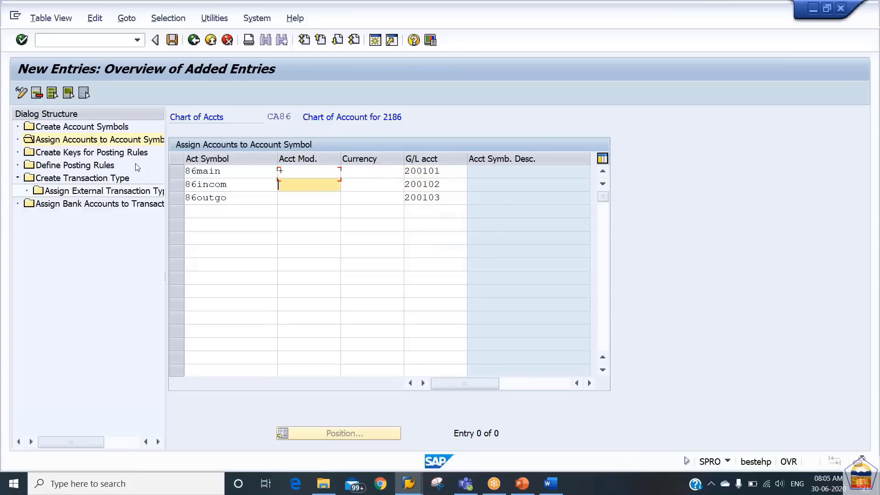
type("+")
key("Down")
type("+")
key("Up")
key("Up")
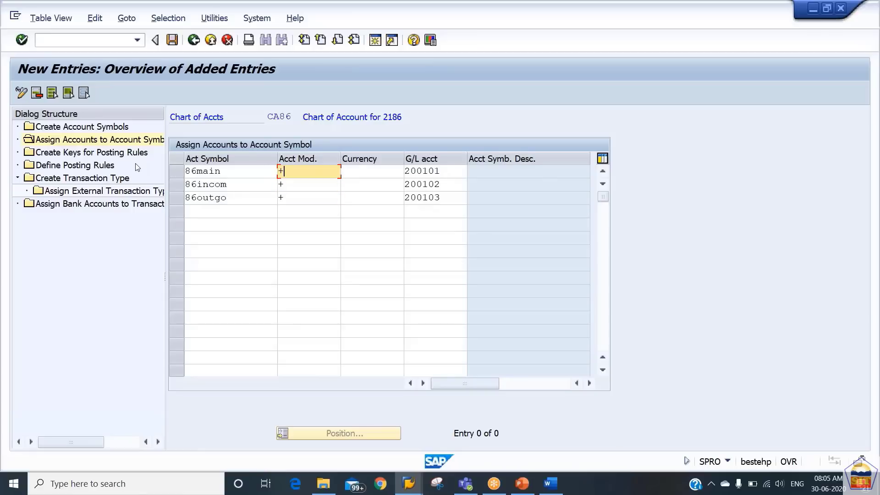
key("Tab")
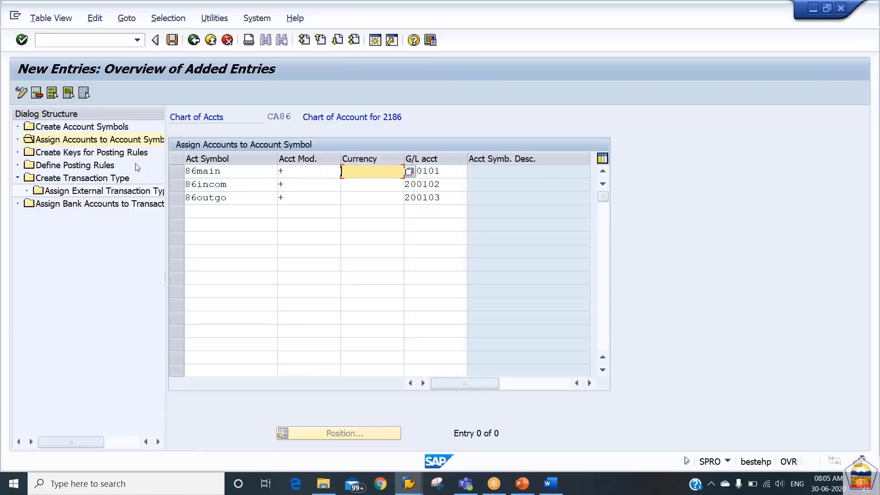
type("usd")
key("Down")
type("sd")
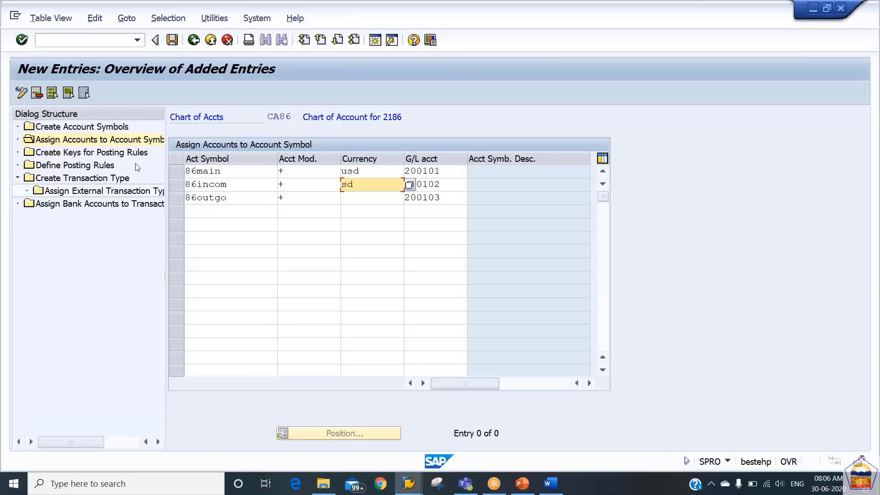
key("Down")
type("u")
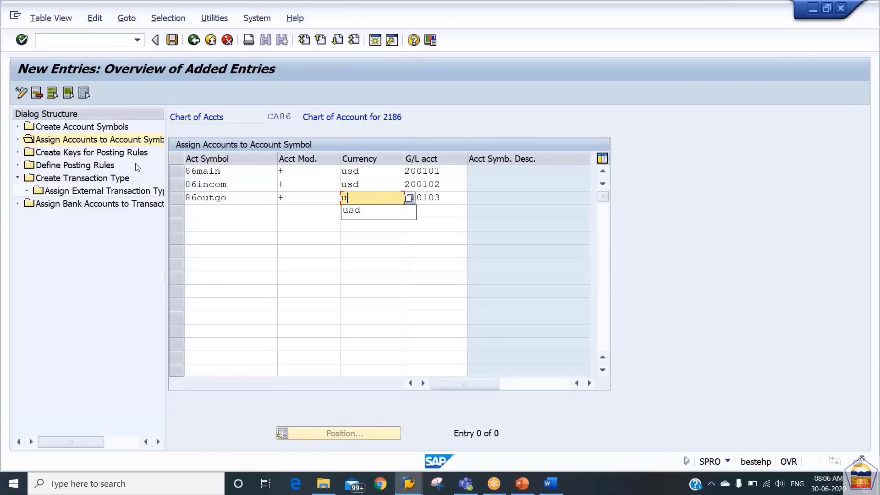
type("sd")
key("Return")
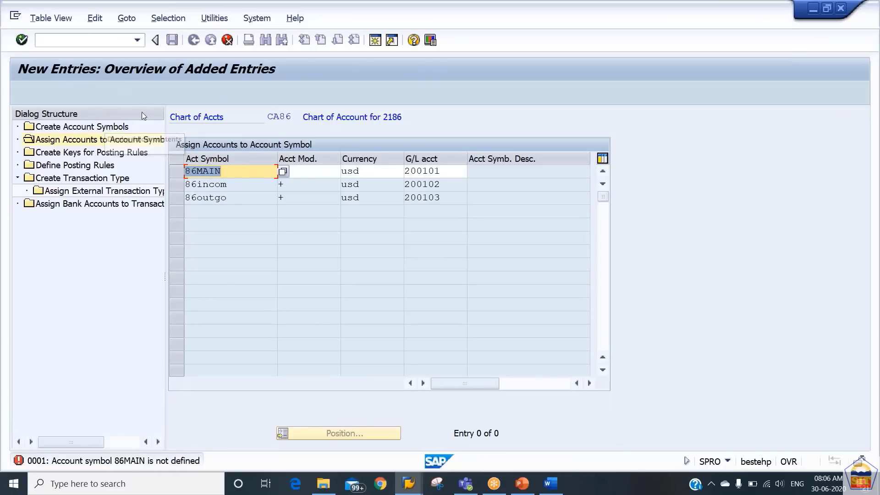
Discard the unsaved account assignments and save the account symbols under the customizing request
left_click(227, 40)
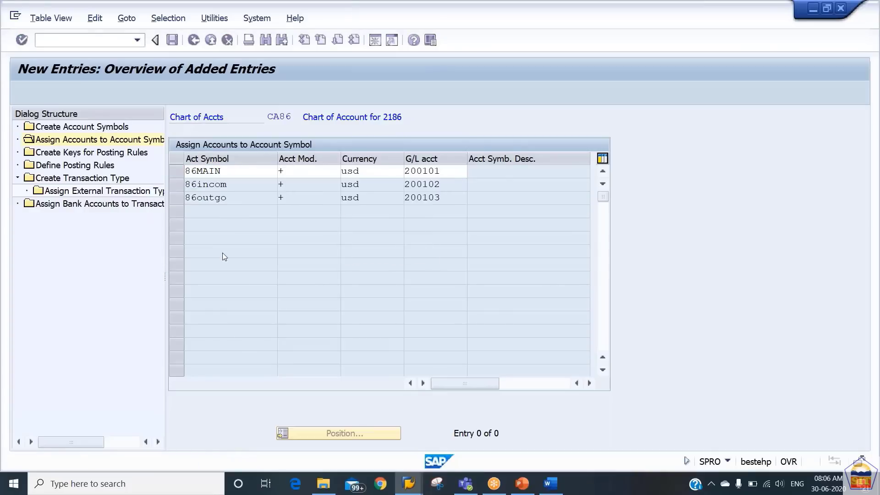
left_click(222, 252)
left_click(114, 131)
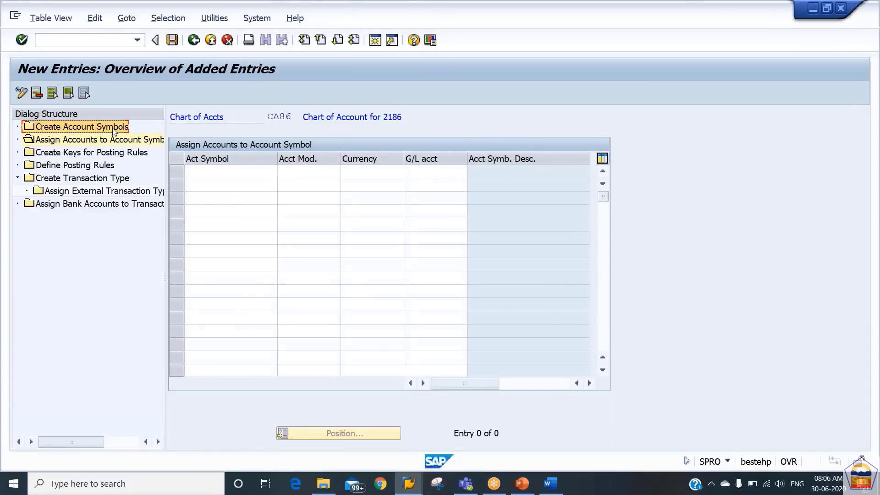
double_click(114, 130)
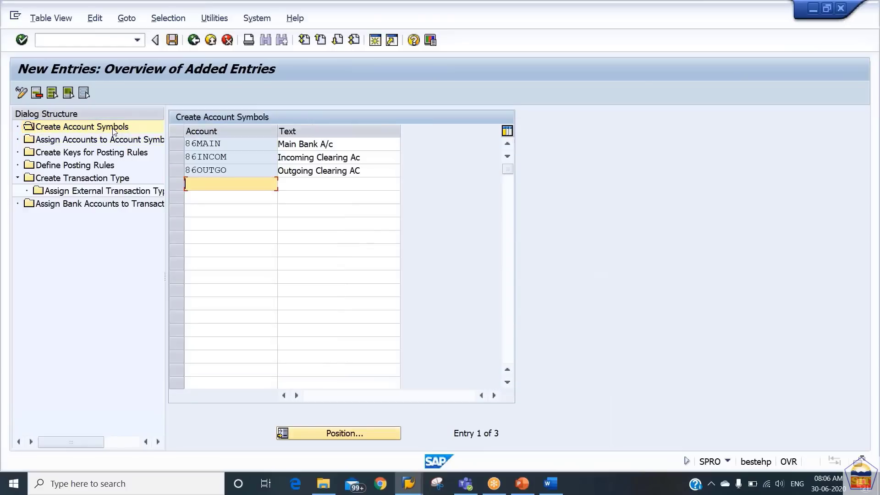
left_click(173, 40)
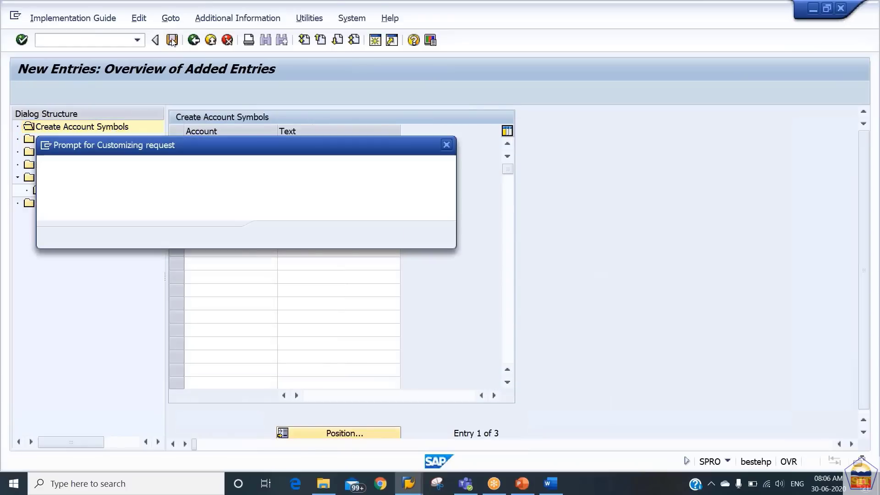
key("Return")
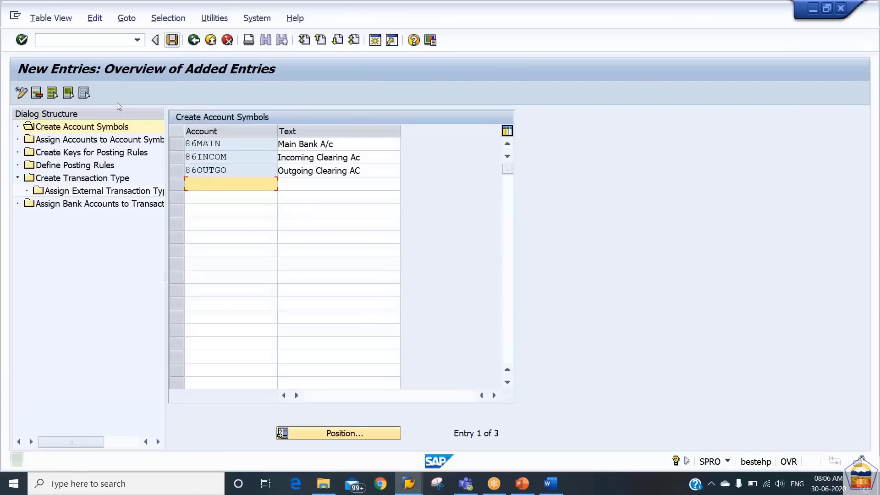
Re-enter account symbols 86MAIN, 86INCOM and 86OUTGO with + modifiers from field history
left_click(110, 143)
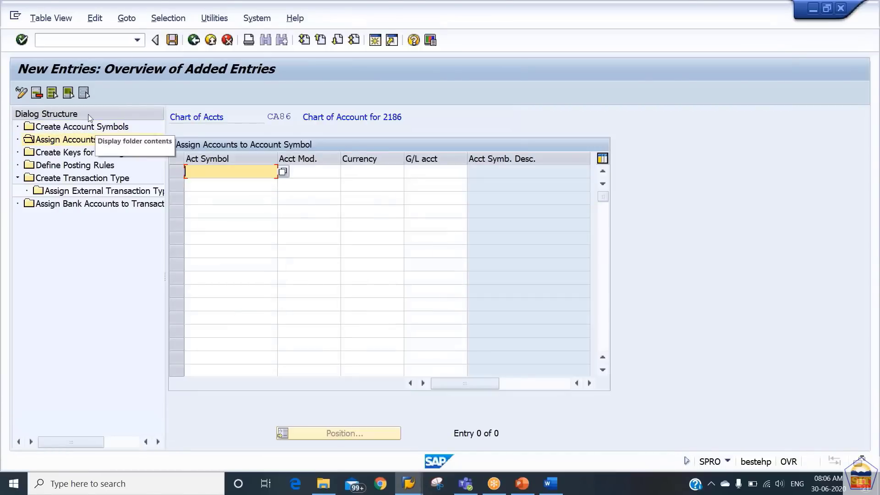
key("Down")
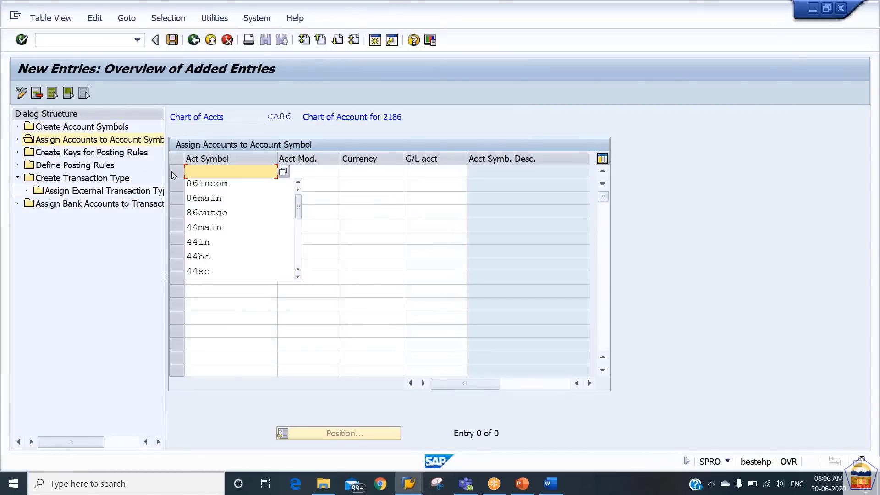
key("Down")
key("Tab")
key("Tab")
key("shift+Tab")
key("Tab")
key("shift+Tab")
key("shift+Tab")
key("Delete")
key("Down")
key("Down")
key("Tab")
key("Down")
key("Tab")
key("shift+Tab")
key("shift+Tab")
key("Down")
key("Down")
key("Tab")
key("Down")
key("shift+Tab")
key("BackSpace")
key("Down")
key("Tab")
key("Up")
key("Up")
key("BackSpace")
Fill in USD currencies and G/L accounts 200101–200103 for the three rows, then save the assignments
key("Down")
key("Tab")
key("Down")
key("shift+Tab")
key("BackSpace")
key("Down")
key("Tab")
key("Down")
key("shift+Tab")
key("BackSpace")
key("Down")
key("Tab")
key("Up")
key("Up")
key("BackSpace")
key("Down")
key("Tab")
key("Down")
key("shift+Tab")
key("BackSpace")
key("Down")
key("Tab")
key("Down")
key("shift+Tab")
key("BackSpace")
key("Down")
key("Tab")
key("Up")
key("Up")
key("BackSpace")
key("Down")
key("Tab")
key("shift+Tab")
key("Down")
key("BackSpace")
key("Down")
key("Down")
key("Down")
key("Tab")
key("shift+Tab")
key("Down")
key("BackSpace")
key("Down")
key("Down")
key("Tab")
key("Return")
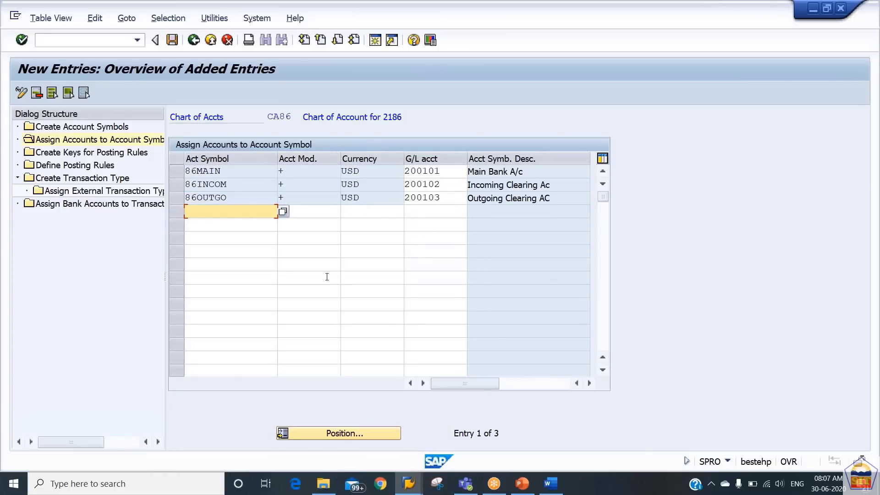
key("ctrl+s")
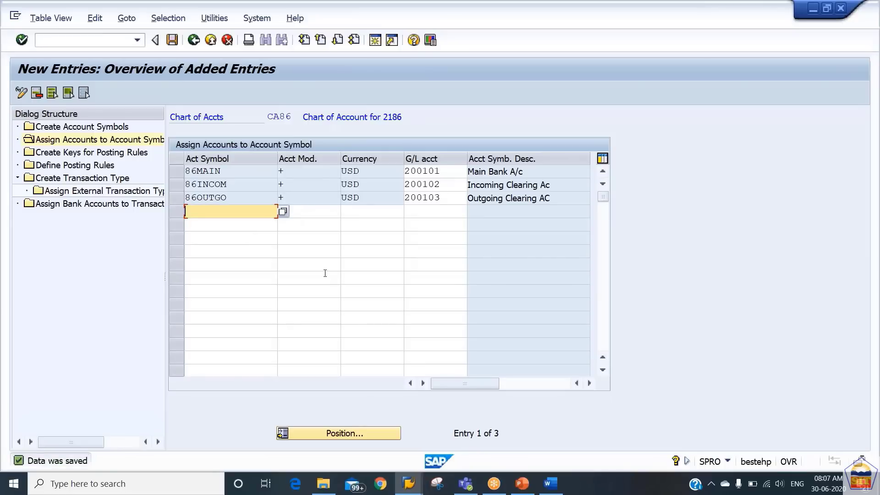
Go through Create Keys for Posting Rules to the account symbols list with 86MAIN, 86INCOM, 86OUTGO
double_click(123, 153)
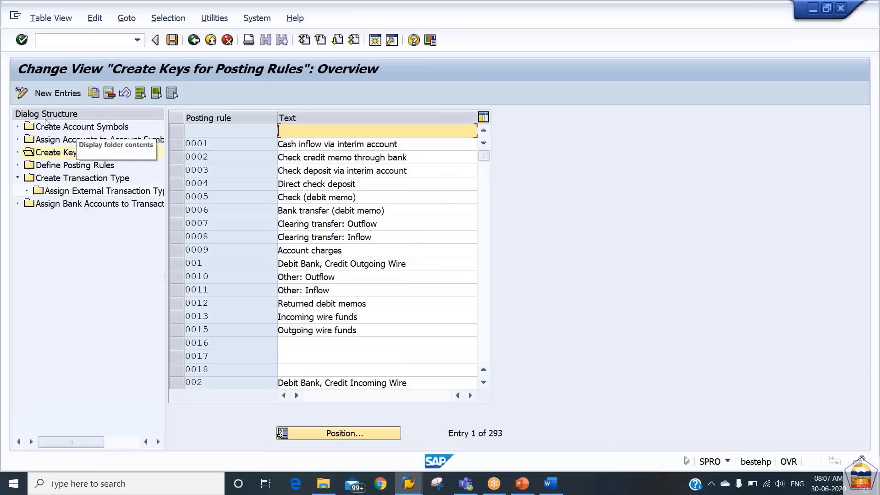
left_click(62, 94)
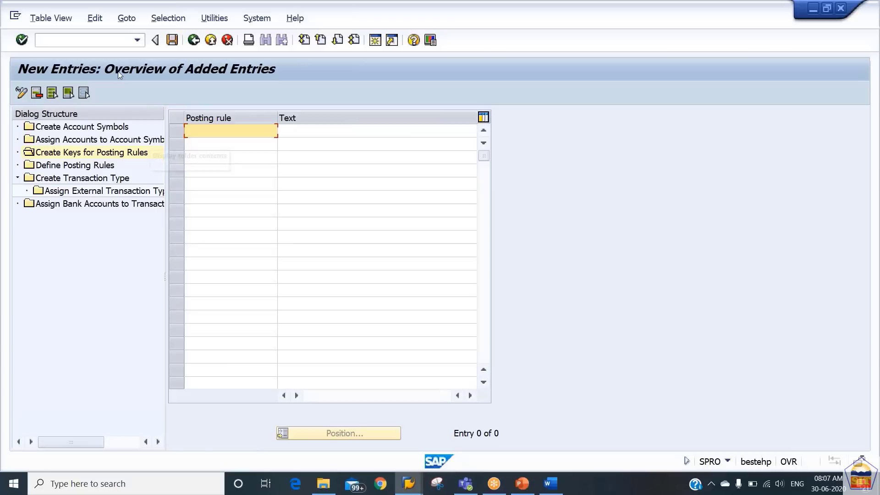
double_click(93, 128)
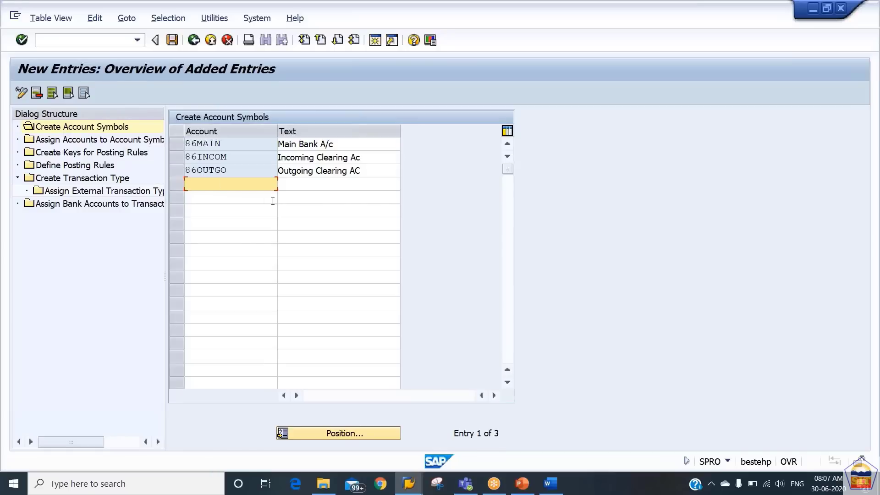
Add account symbol 86BC with the description Bank Charges
type("86")
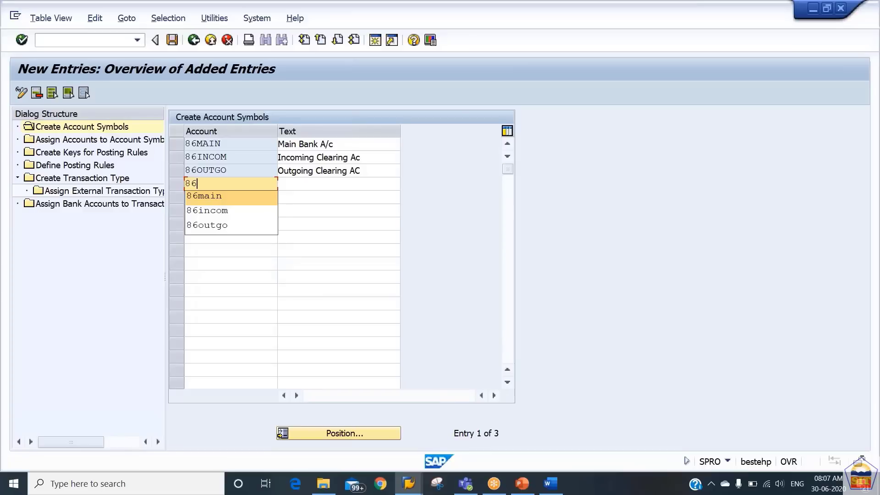
type("bc")
key("Tab")
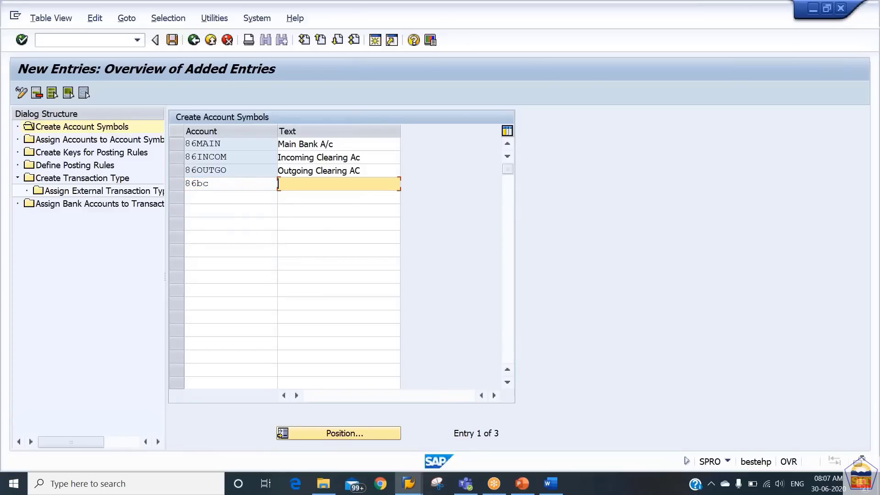
type("Bank")
key("Down")
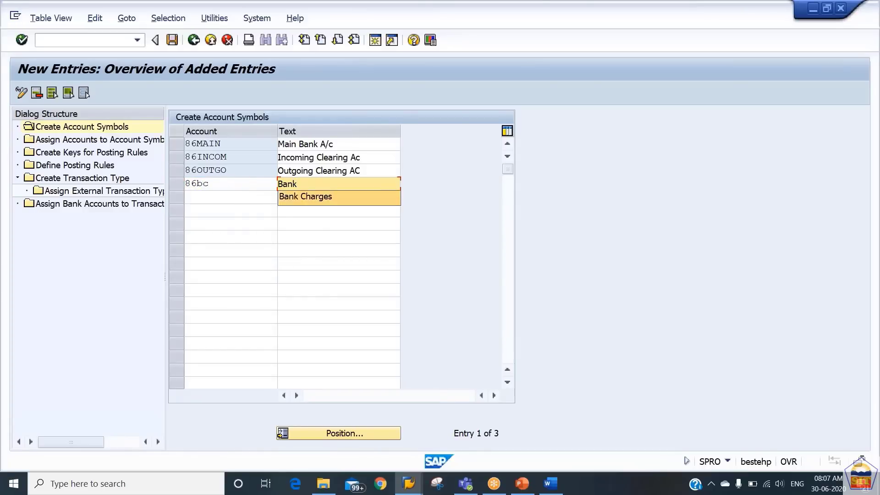
key("Return")
key("Return")
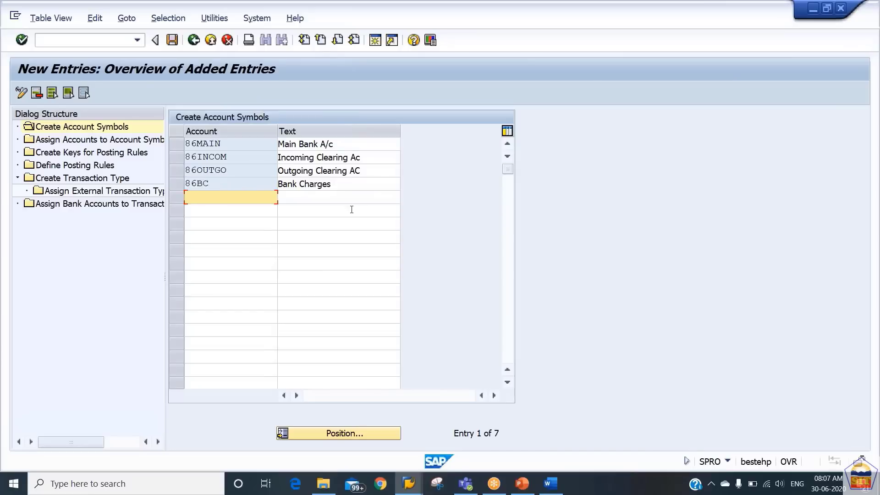
Add account symbol 86AC with the description Annual Charges and save both new symbols
type("86")
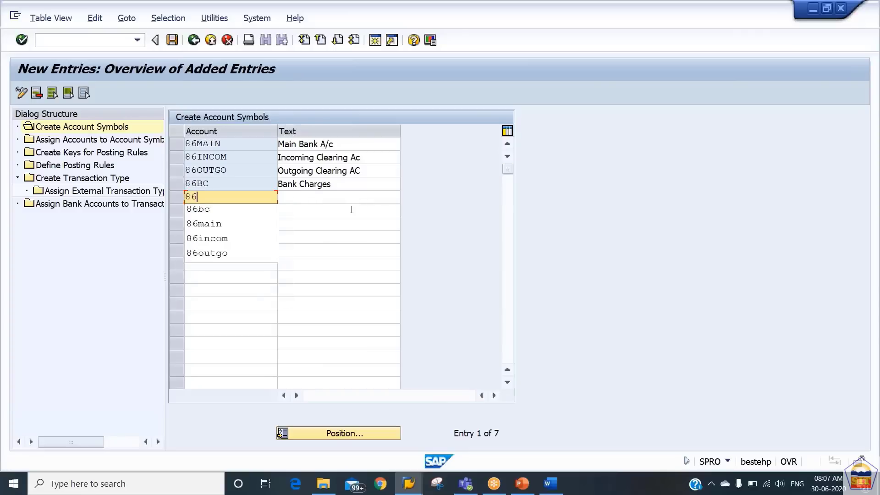
type("ac")
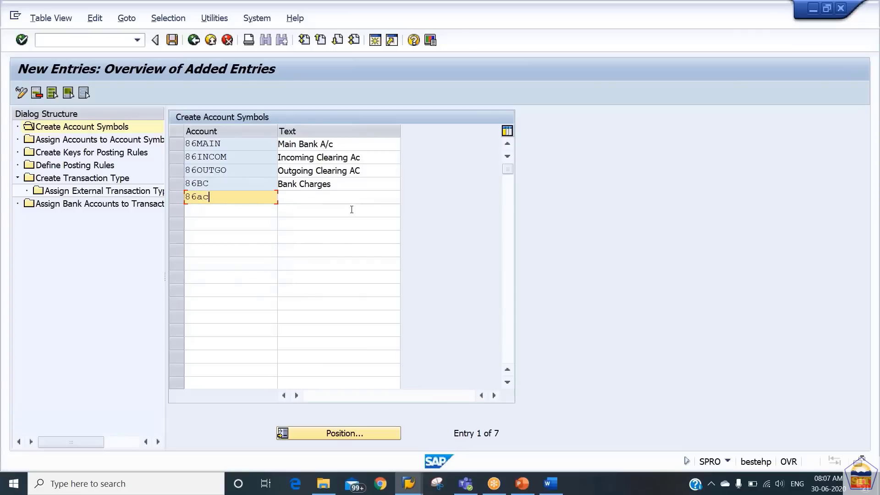
key("Tab")
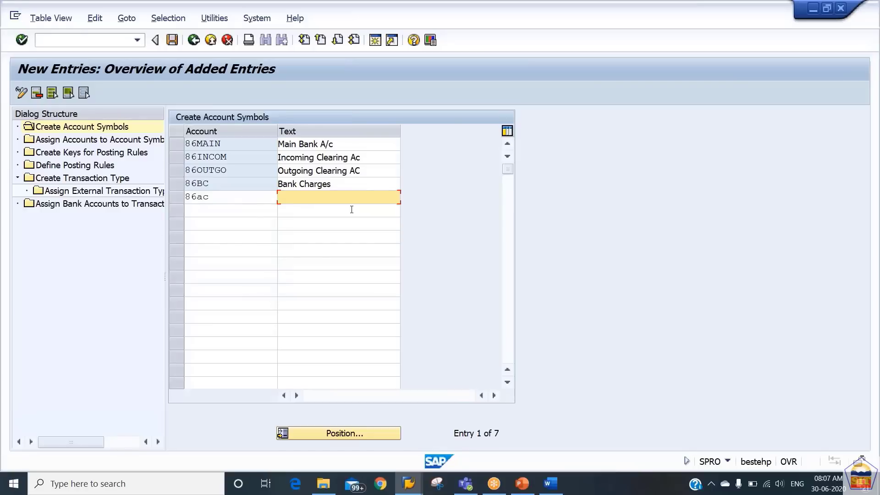
type("Ba")
key("BackSpace")
key("BackSpace")
type("Ann")
key("Down")
key("Return")
key("Return")
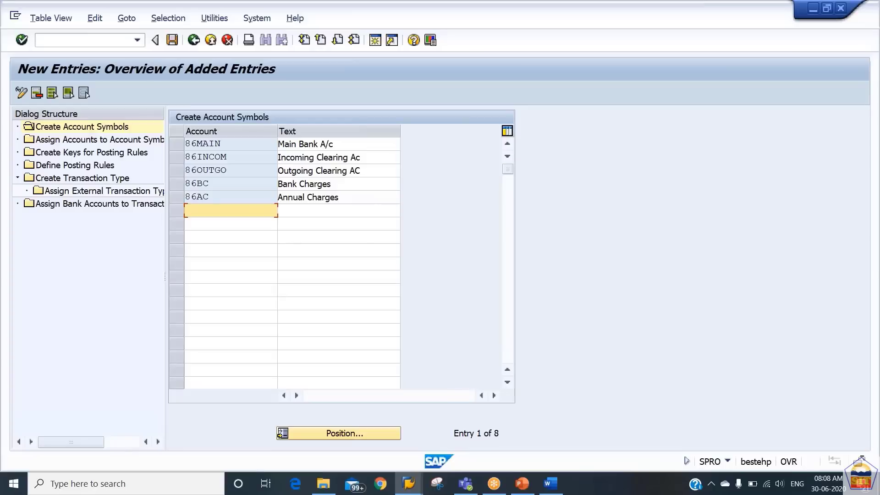
key("ctrl+s")
left_click(375, 41)
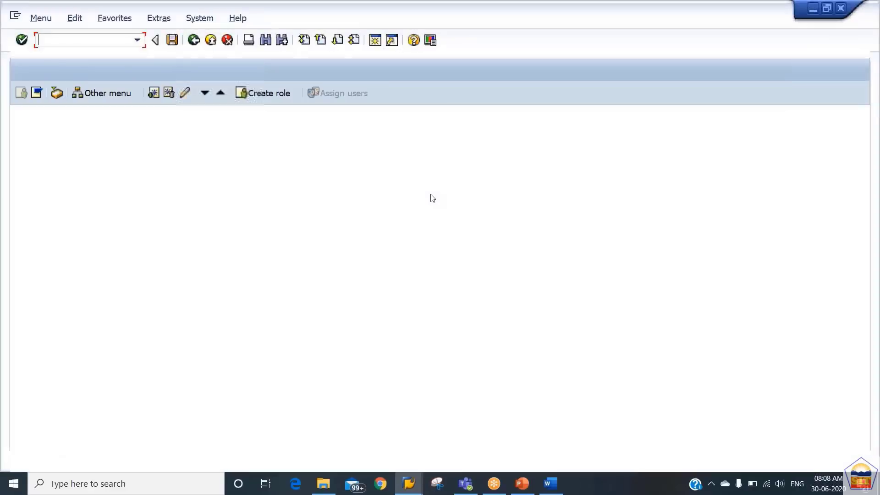
In FS00, create G/L account 400311 from reference account 400300 in company code 2186
type("fs00")
key("Return")
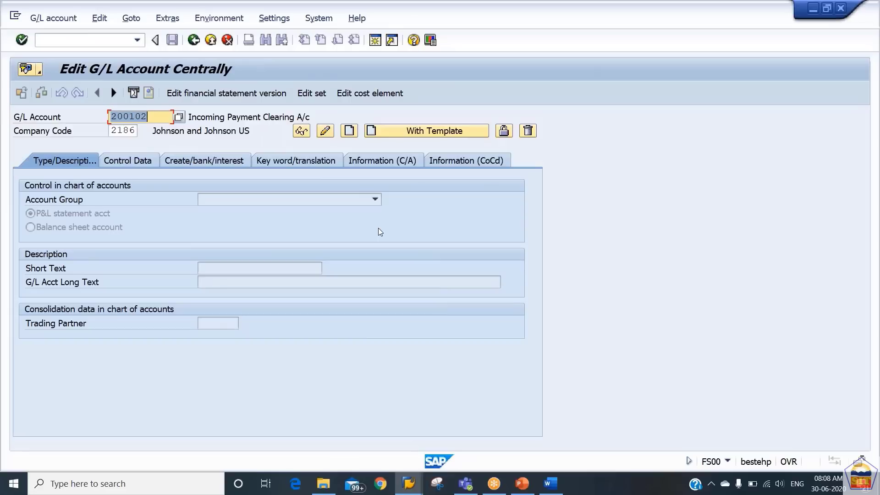
type("400")
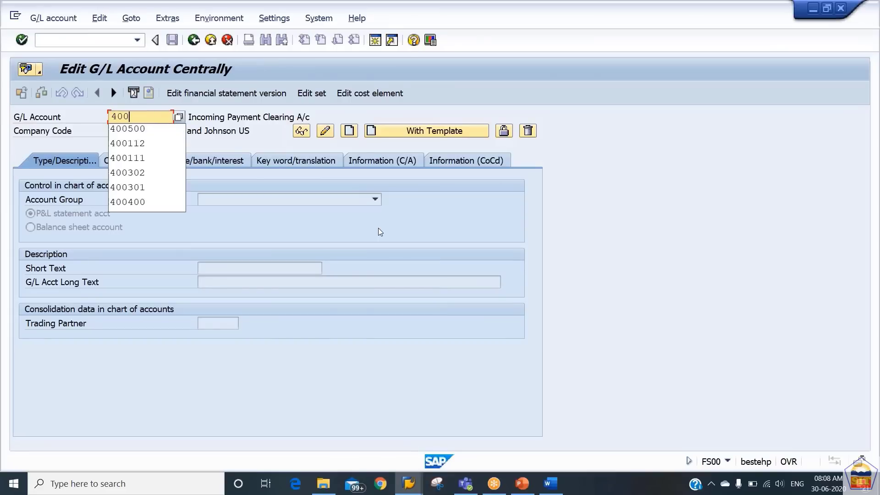
type("301")
key("Return")
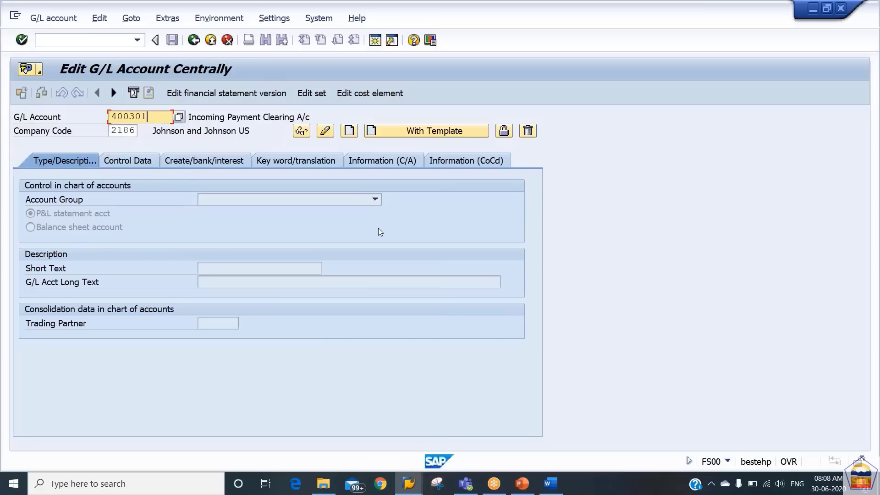
key("BackSpace")
key("BackSpace")
type("11")
key("Tab")
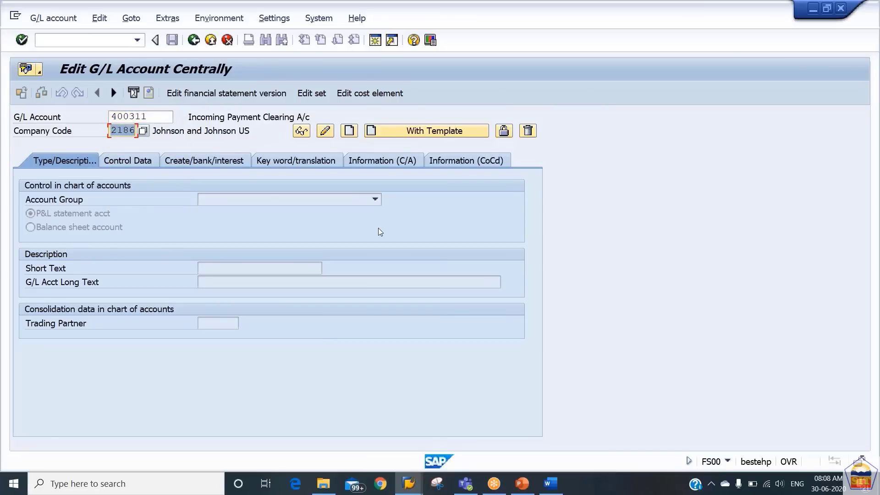
left_click(413, 132)
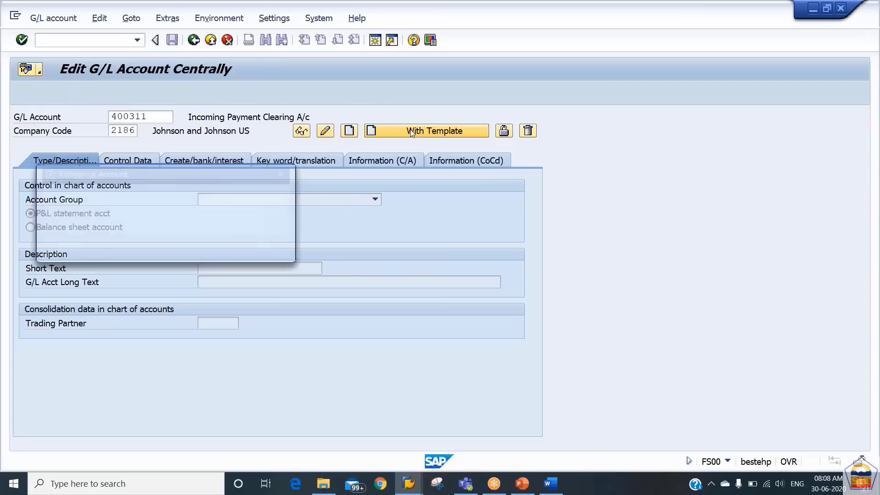
type("400300")
key("Tab")
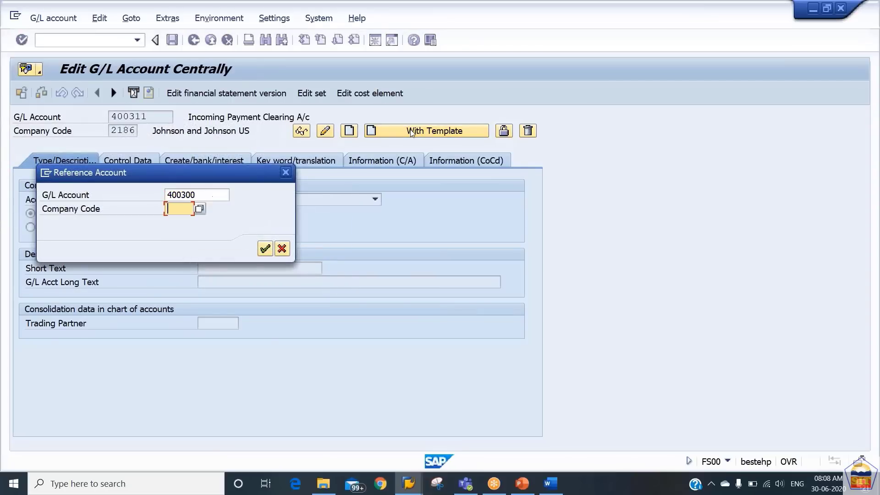
type("2186")
key("Return")
key("Return")
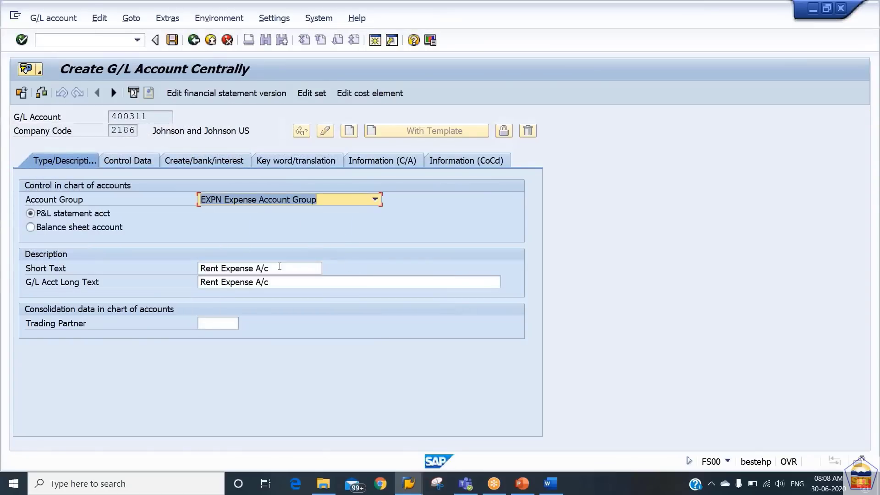
Set short and long text to 'Bank Charges A/c' and save account 400311
key("Tab")
type("Bank ")
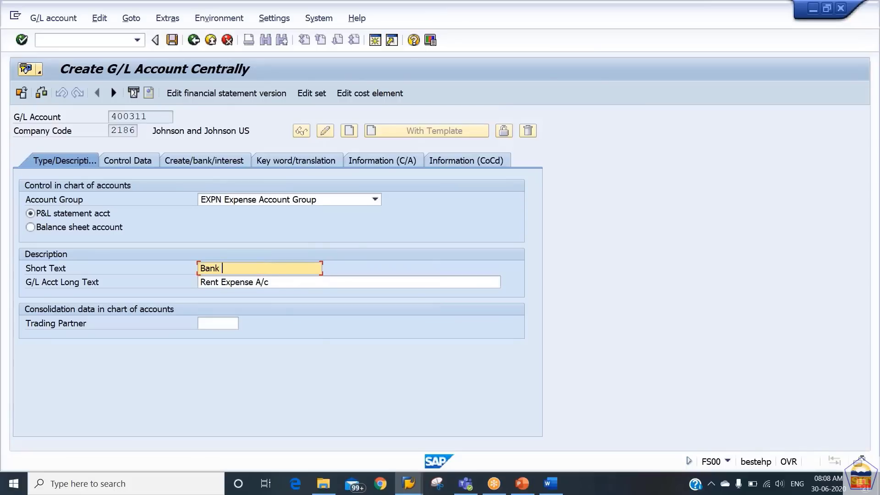
type("Charges A/c")
key("shift+Home")
key("ctrl+c")
key("Tab")
key("ctrl+v")
key("ctrl+s")
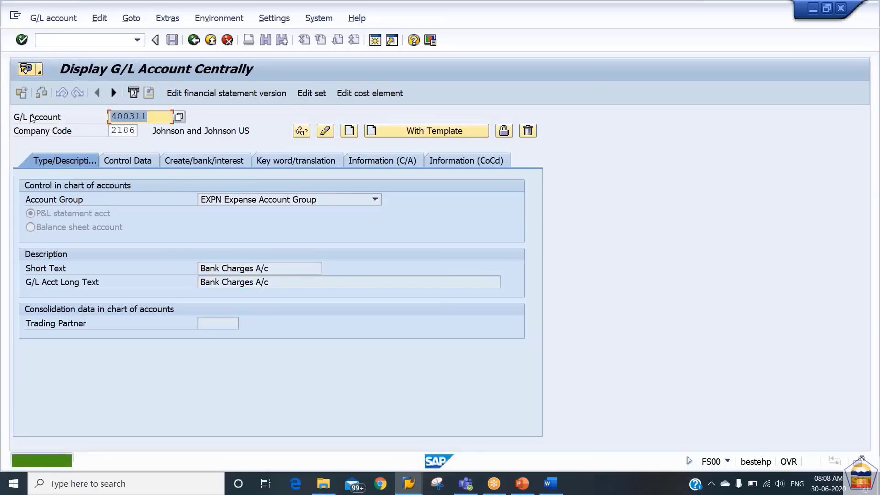
type("400312")
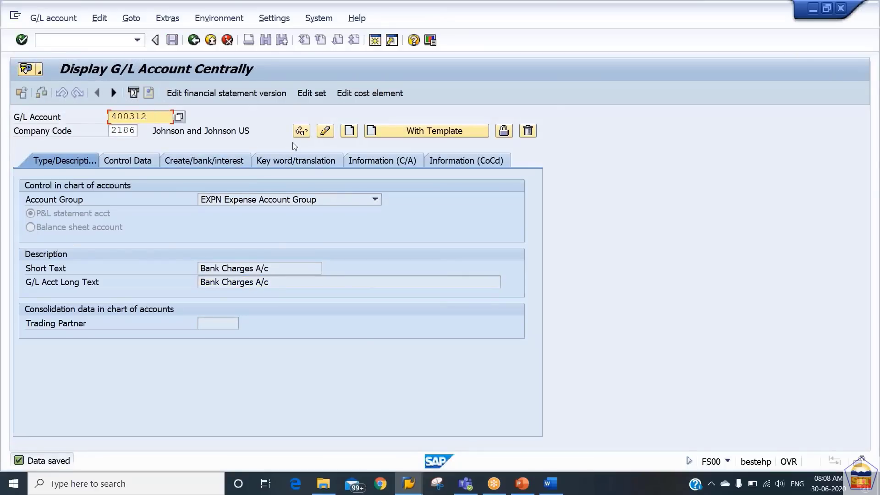
Create account 400312 from the template with short and long text 'Annual Charges A/c' and save it
left_click(417, 132)
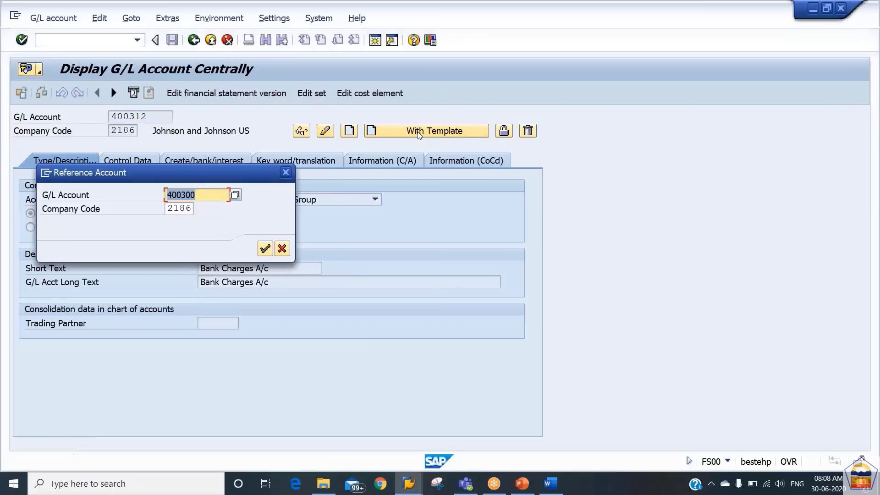
type("400312")
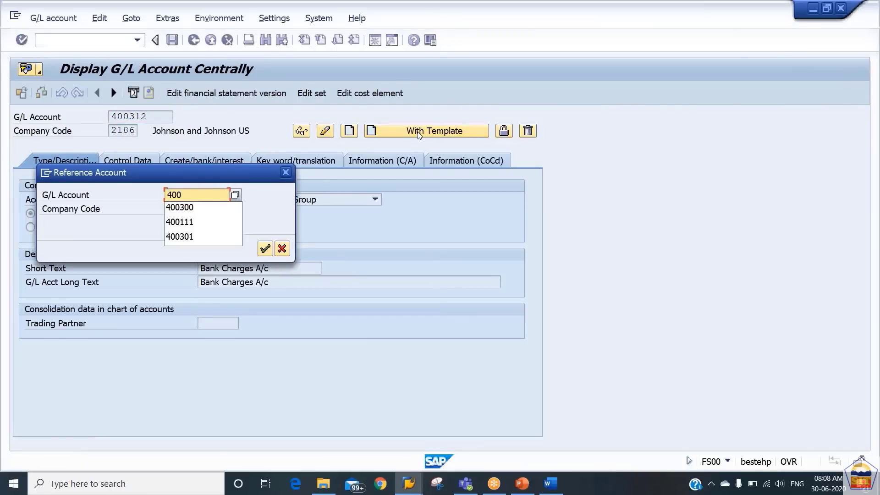
key("Return")
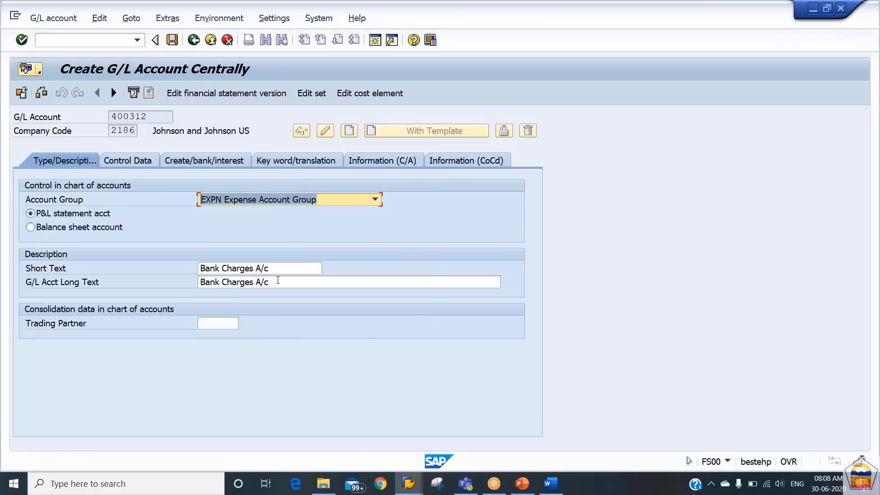
left_click(203, 268)
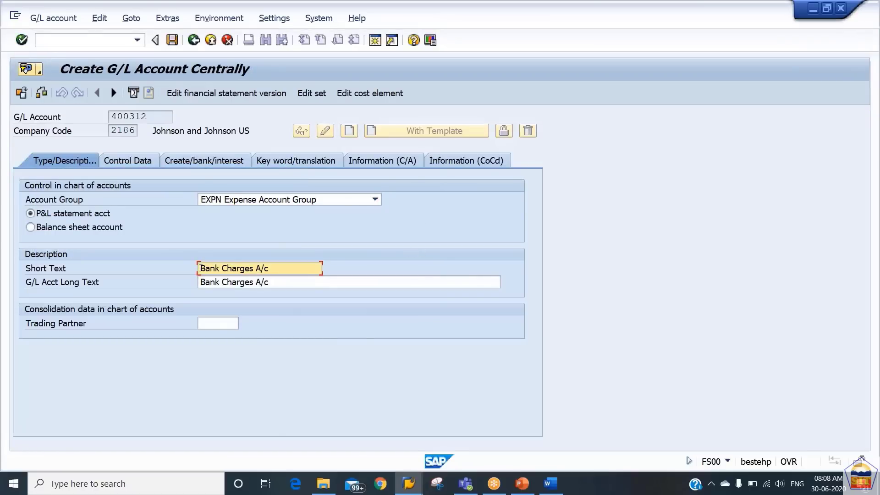
type("Annual Charges A/c")
key("shift+Home")
key("ctrl+c")
key("Tab")
key("ctrl+v")
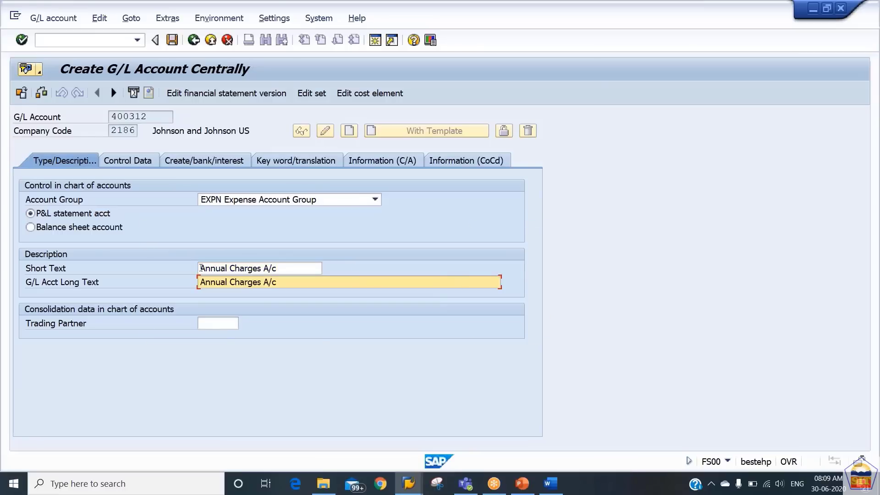
key("ctrl+s")
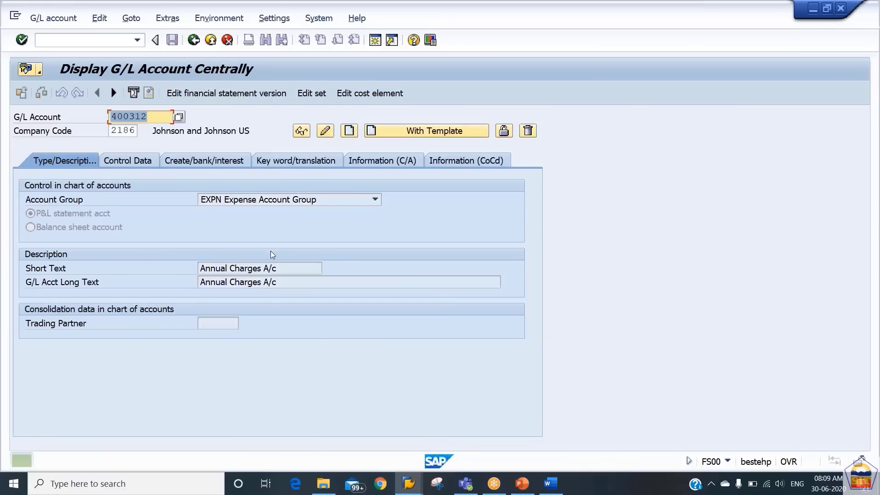
key("alt+Tab")
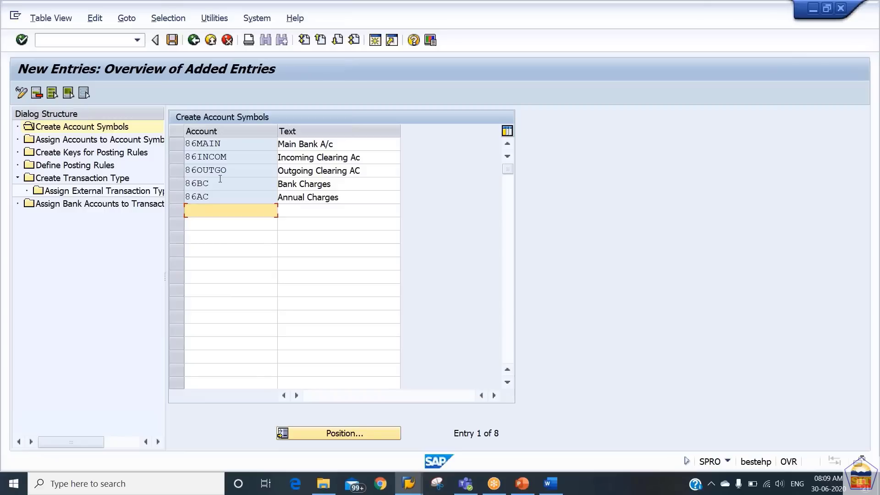
Add assignment rows for account symbols 86BC and 86AC with the + account modifier
double_click(104, 142)
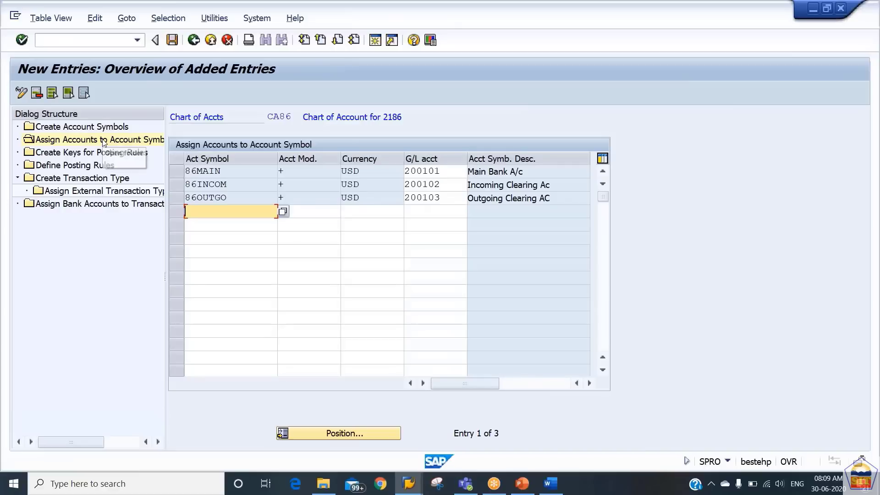
type("86")
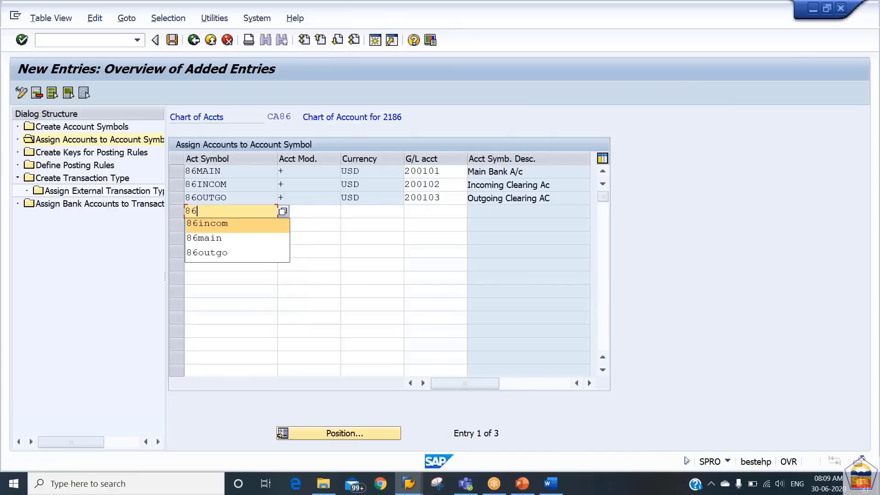
type("bc")
key("Down")
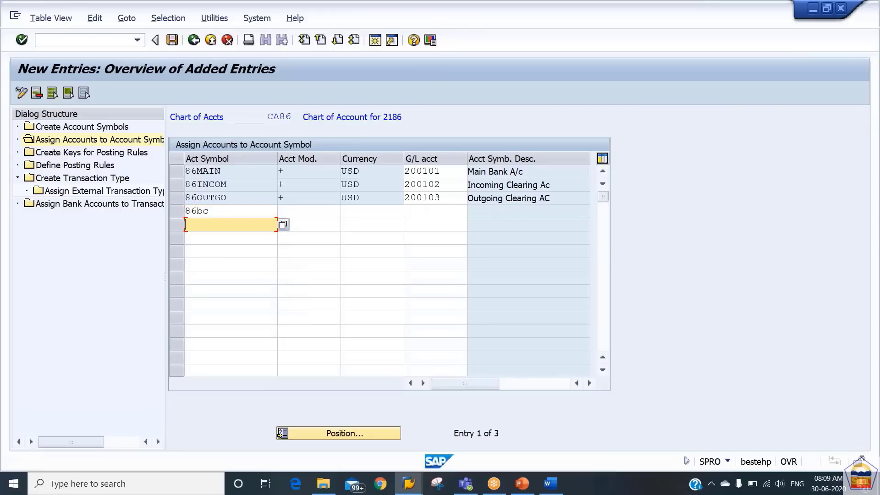
type("86ac")
key("Up")
key("Tab")
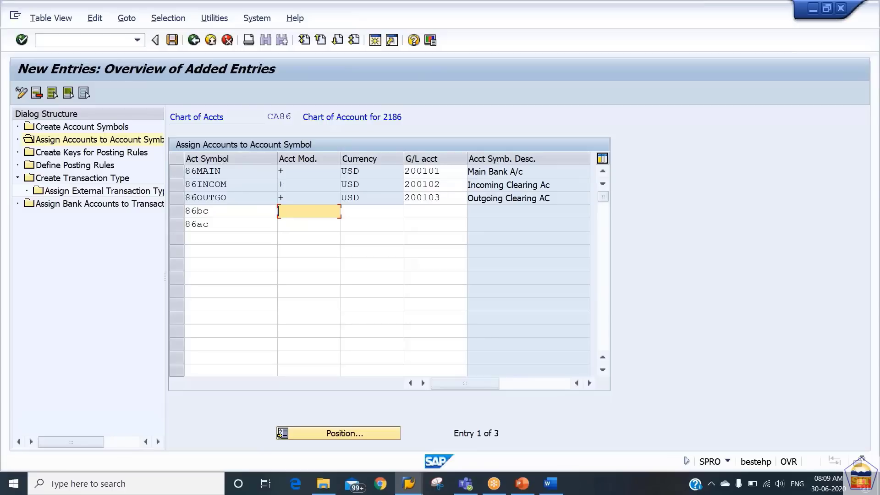
key("Down")
key("Return")
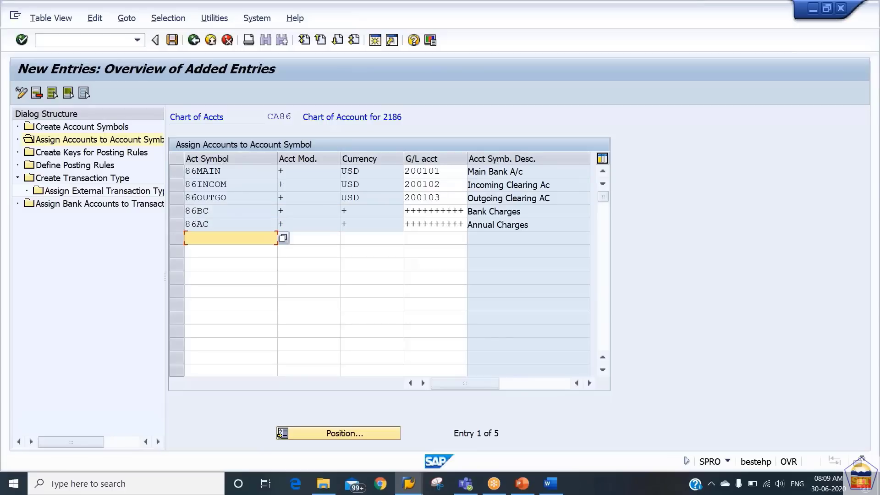
Adjust the 86BC G/L account and currency fields, then exit maintenance and save the changes
left_click(406, 211)
key("Delete")
key("Delete")
key("Delete")
key("Delete")
key("Delete")
key("Delete")
key("Delete")
key("Delete")
key("Delete")
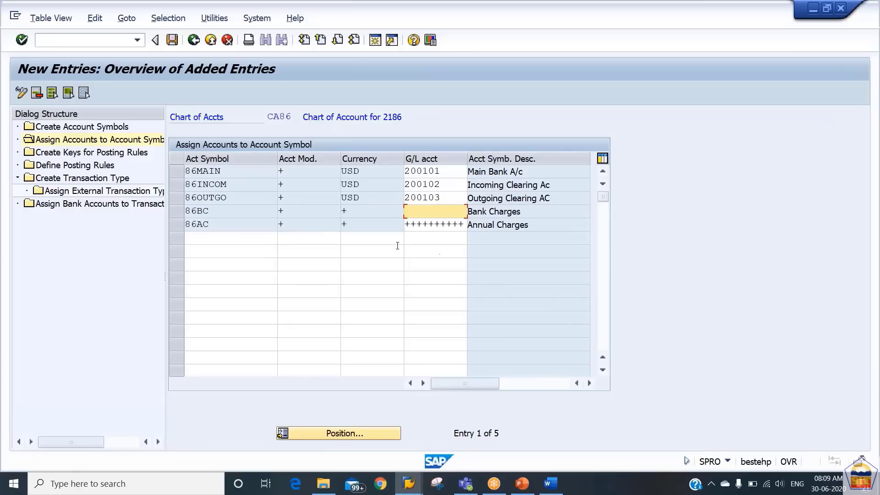
left_click(366, 210)
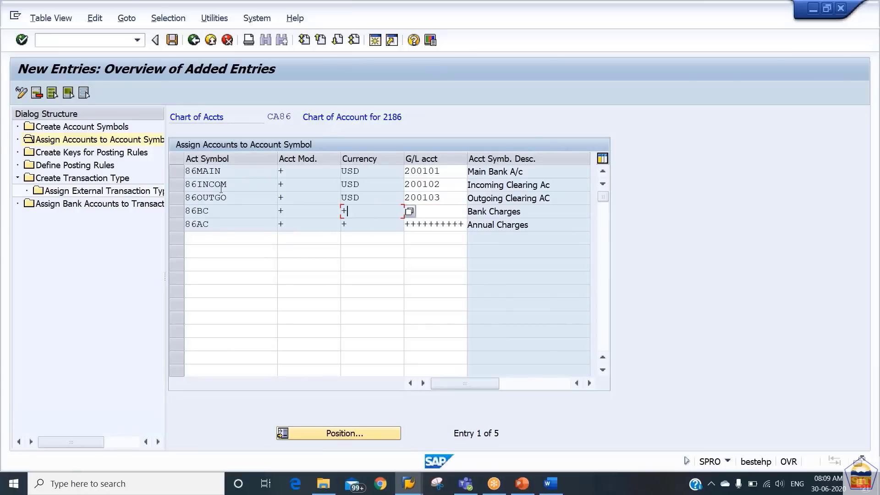
left_click(175, 212)
left_click(175, 227)
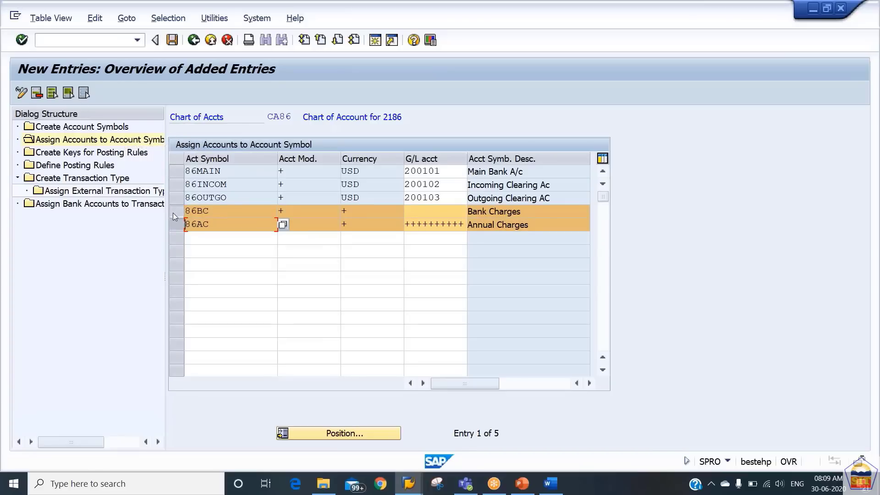
left_click(175, 211)
left_click(177, 224)
left_click(347, 211)
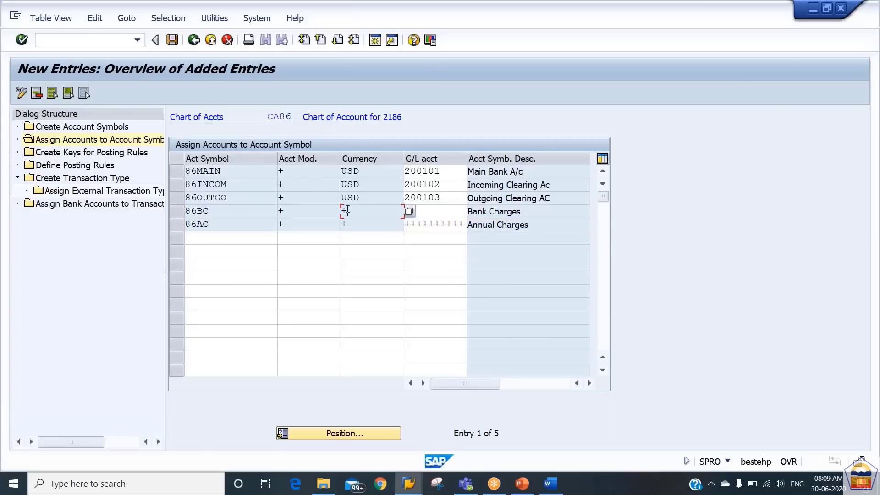
left_click(18, 98)
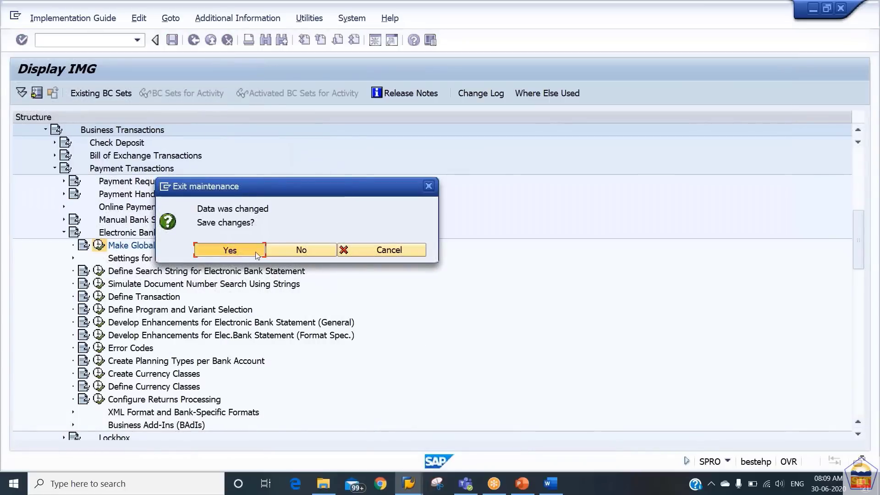
left_click(255, 249)
Delete the existing 86AC and 86BC assignment rows and start new entries
left_click(21, 93)
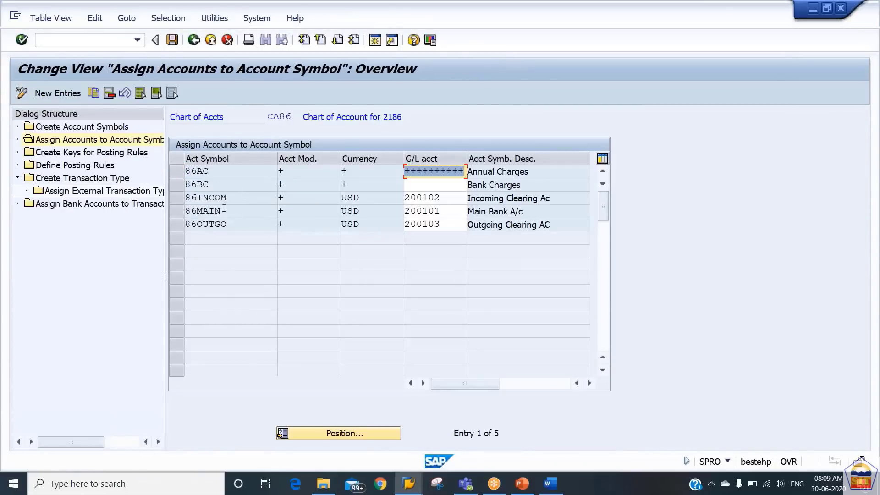
left_click(177, 178)
left_click(109, 93)
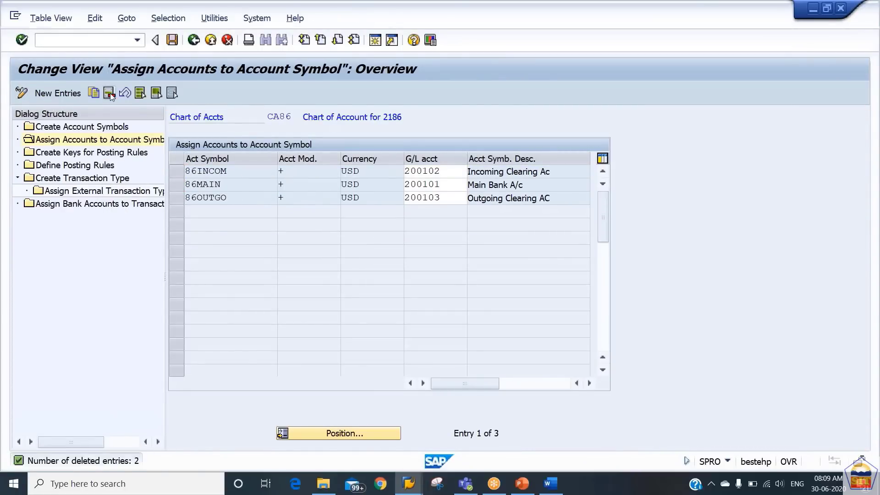
left_click(64, 93)
Enter account symbols 86BC and 86AC on two new rows, both with account modifier +
key("BackSpace")
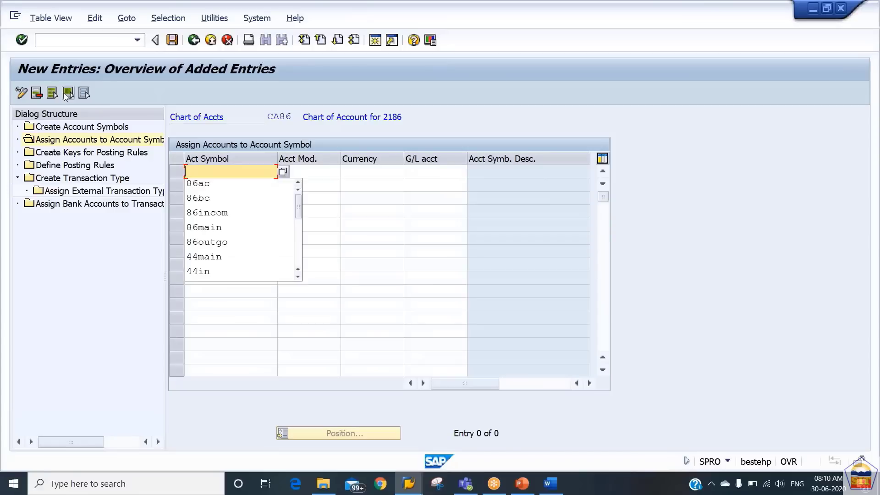
key("Down")
key("Down")
key("Tab")
key("Down")
key("shift+Tab")
key("BackSpace")
key("Down")
key("Tab")
key("Up")
key("BackSpace")
key("Down")
key("Tab")
key("Down")
key("shift+Tab")
key("BackSpace")
key("Down")
key("Tab")
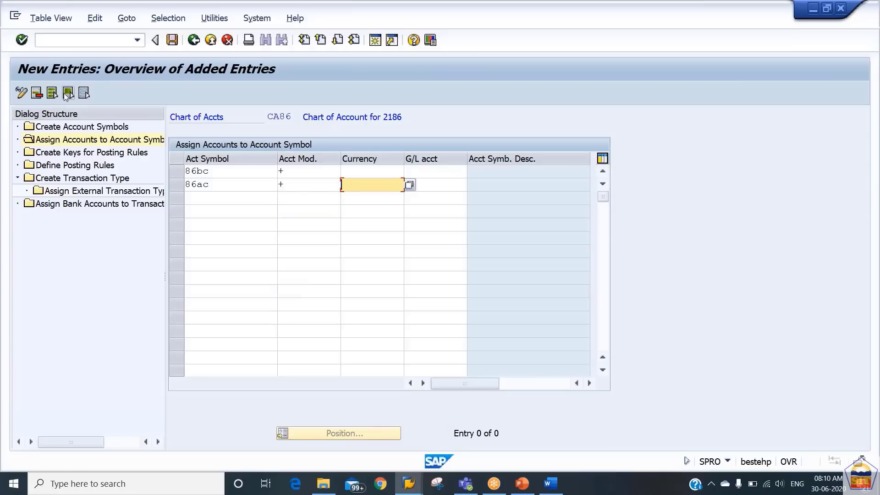
key("Up")
Set both rows to USD with G/L accounts 400311 and 400312, then return to the overview
type("s")
key("BackSpace")
type("usd")
key("Down")
type("usd")
key("Up")
key("Tab")
type("4")
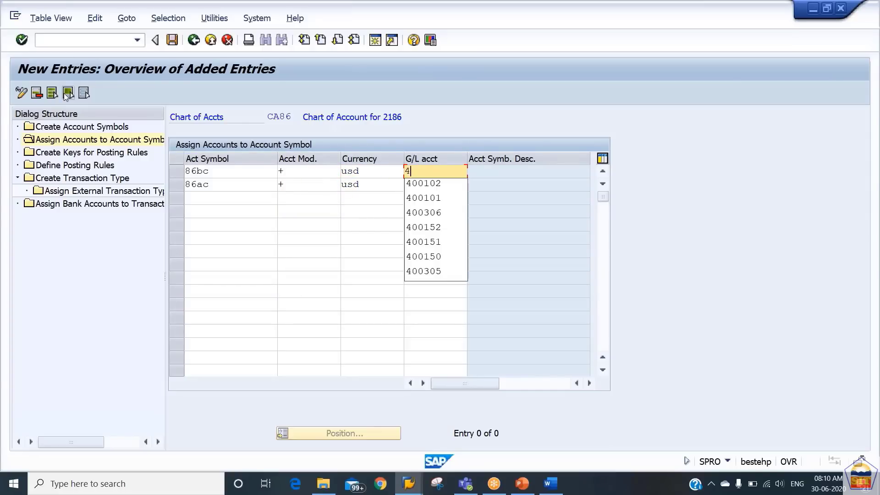
type("00311")
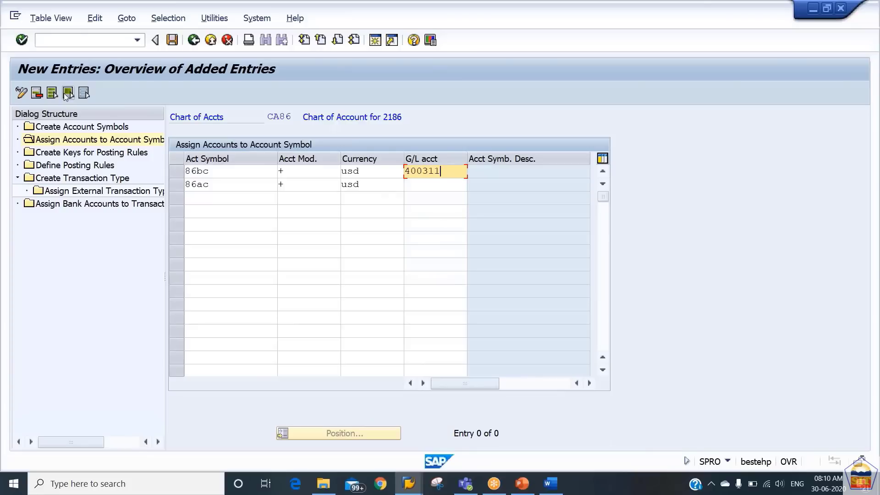
key("Down")
type("400312")
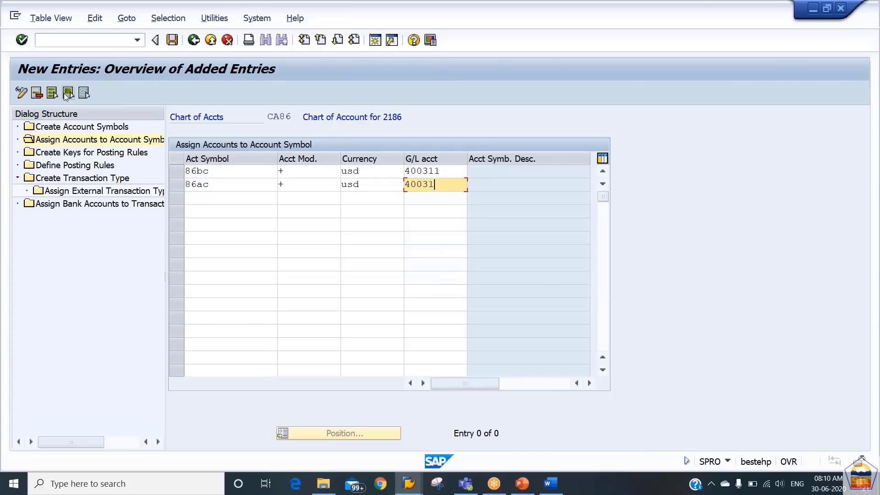
key("Return")
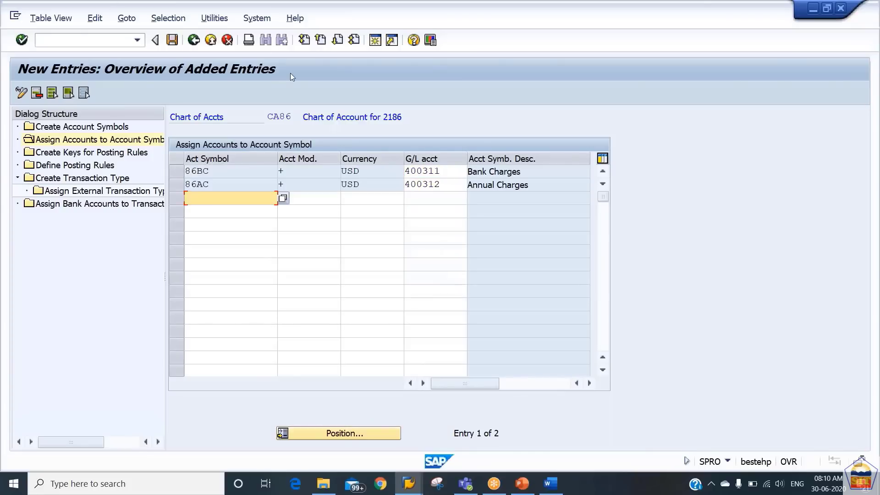
left_click(194, 40)
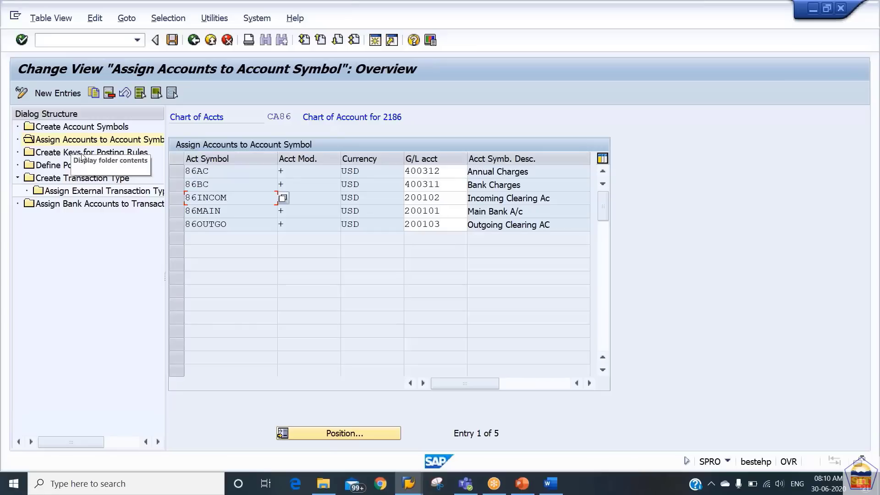
Add posting rule keys 86IN and 86OU with Incoming and Outgoing Payment Posting Rule texts
double_click(66, 153)
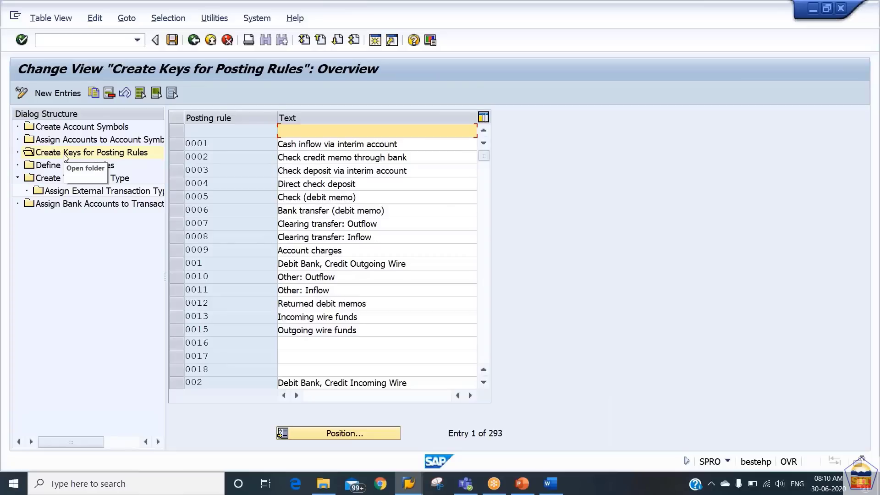
left_click(60, 94)
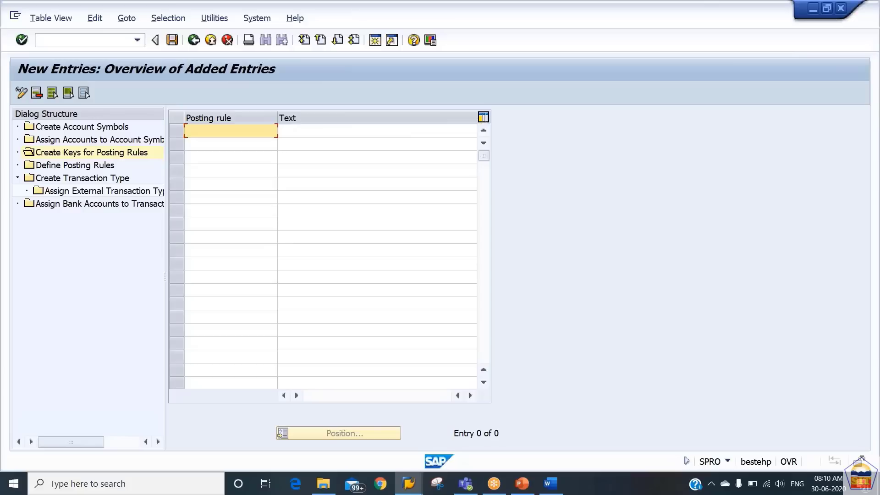
type("86in")
key("Tab")
type("in")
key("Down")
key("Return")
type("86")
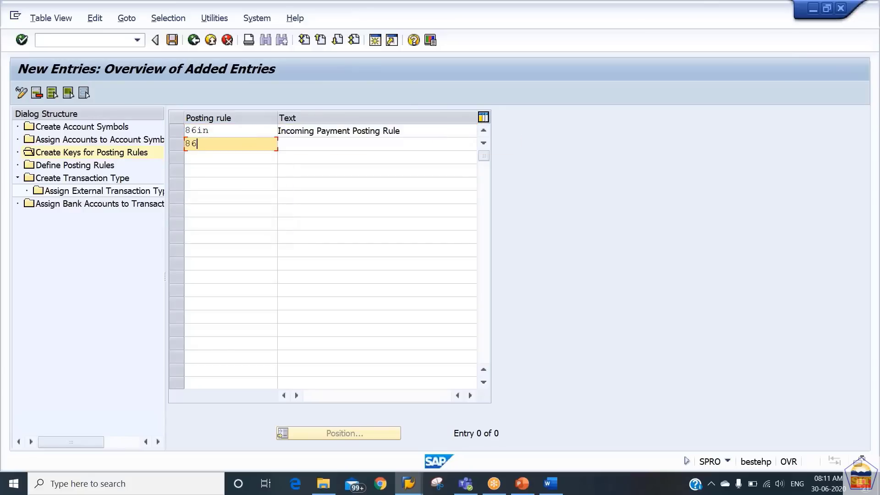
type("ou")
key("Tab")
type("ou")
key("Down")
key("Return")
Add posting rule key 86BC described as 'Bank Charges Posting Rule'
type("86")
key("Tab")
key("shift+Tab")
key("End")
type("bc")
key("Tab")
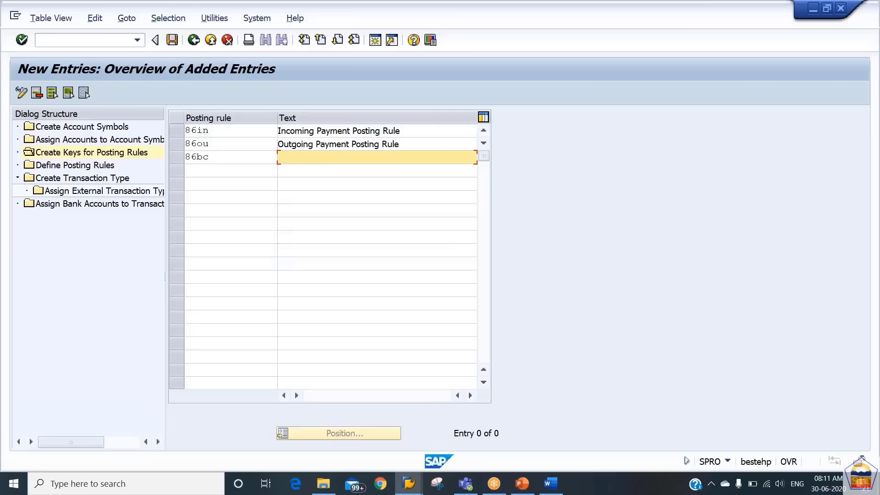
type("B")
key("Down")
key("Down")
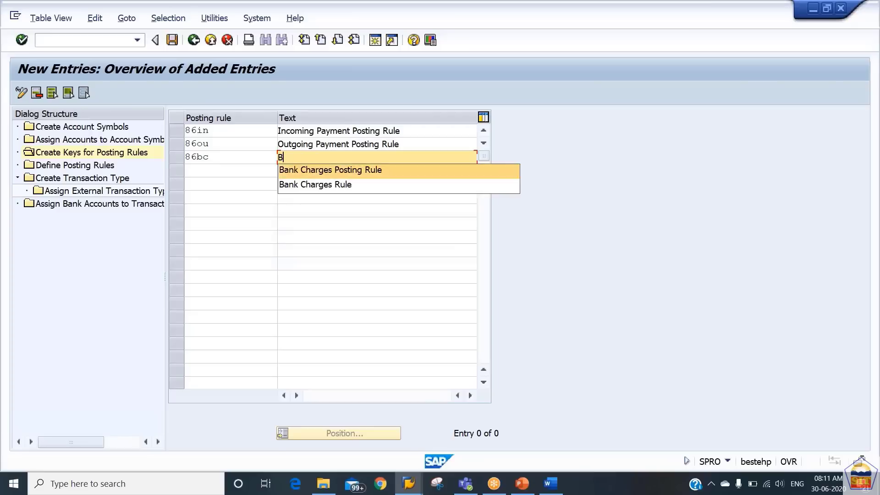
key("Return")
left_click(339, 158)
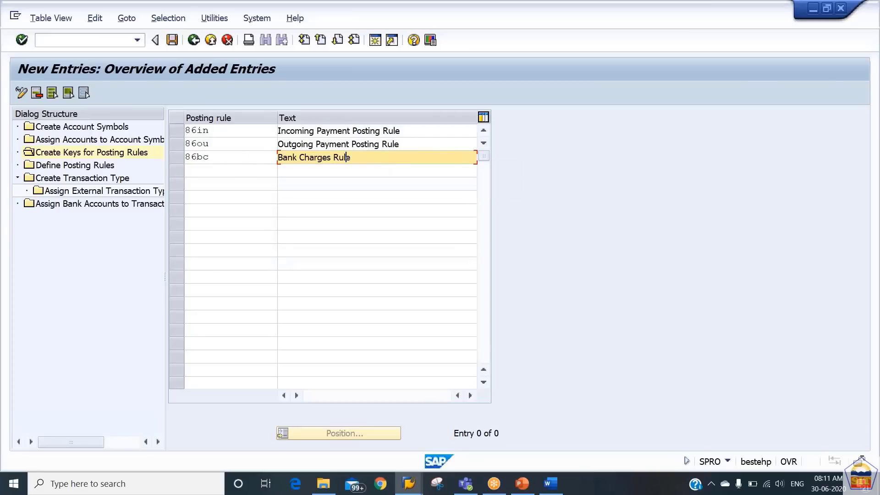
type("Posting")
key("Down")
key("Tab")
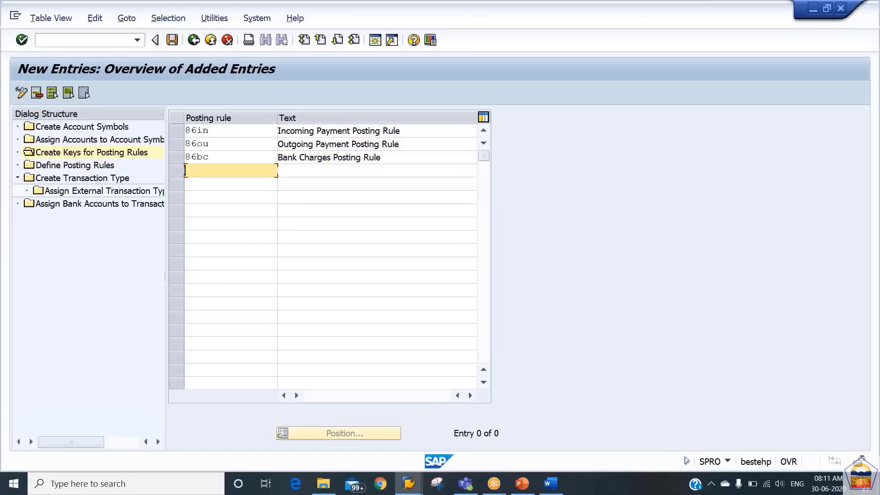
Add key 86AC described as 'Annual Bank Charges Rule' and save the four keys
type("86ac")
key("Tab")
type("Ann")
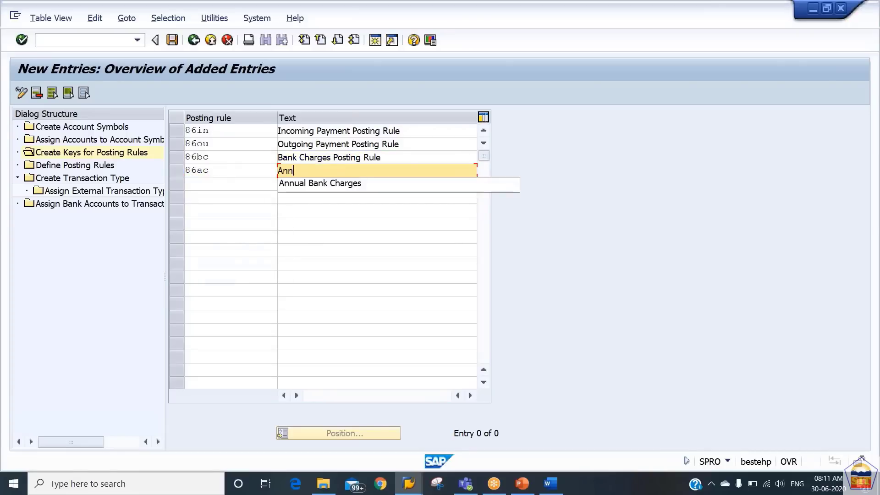
key("Down")
key("Return")
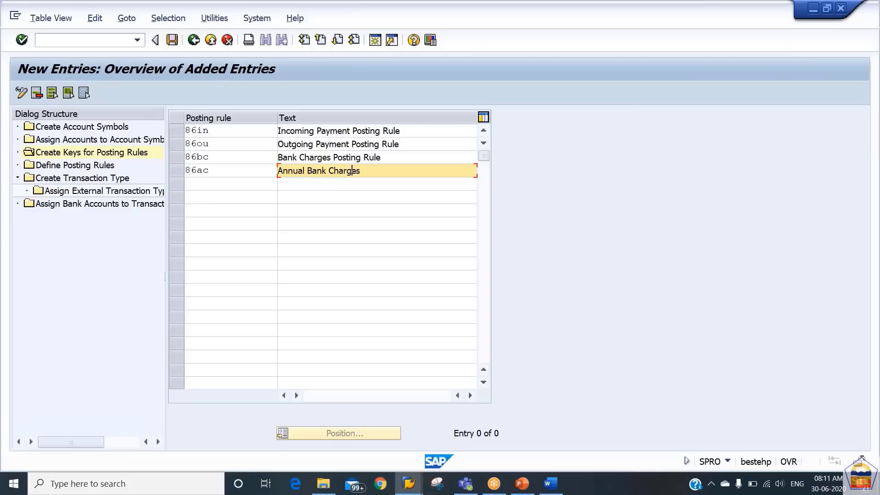
key("Right")
key("Right")
key("Right")
key("Right")
key("Right")
type("Rule")
key("Return")
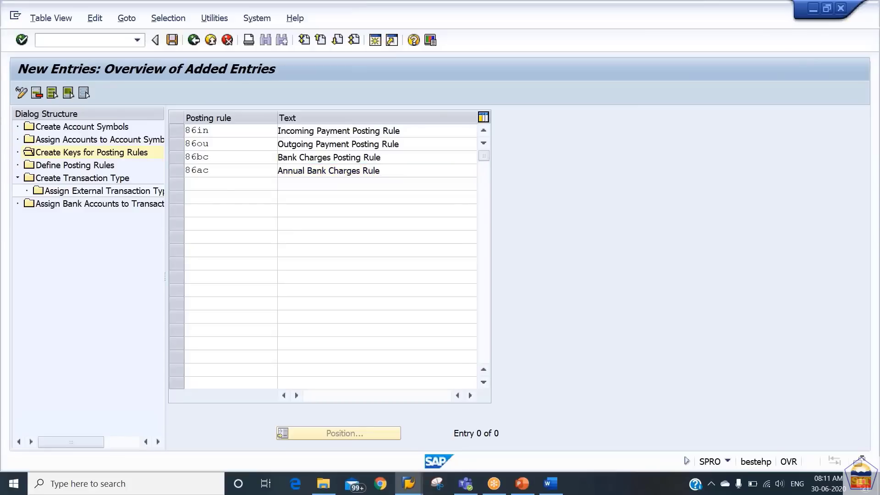
key("ctrl+s")
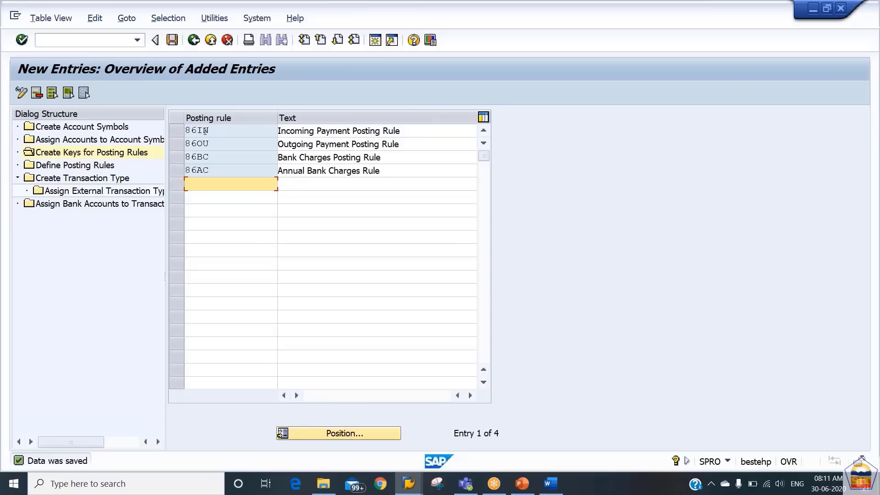
Create a new posting rule 86in in Define Posting Rules and choose posting area 2, Subledger accounting
double_click(87, 166)
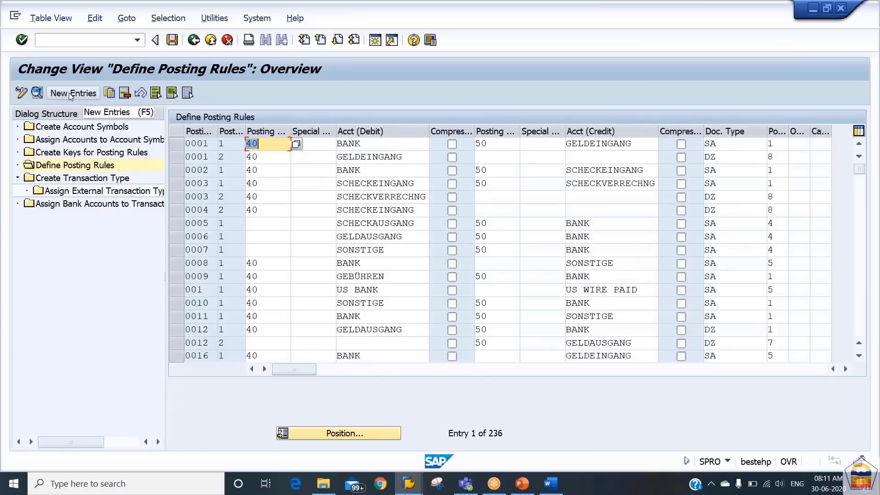
left_click(71, 94)
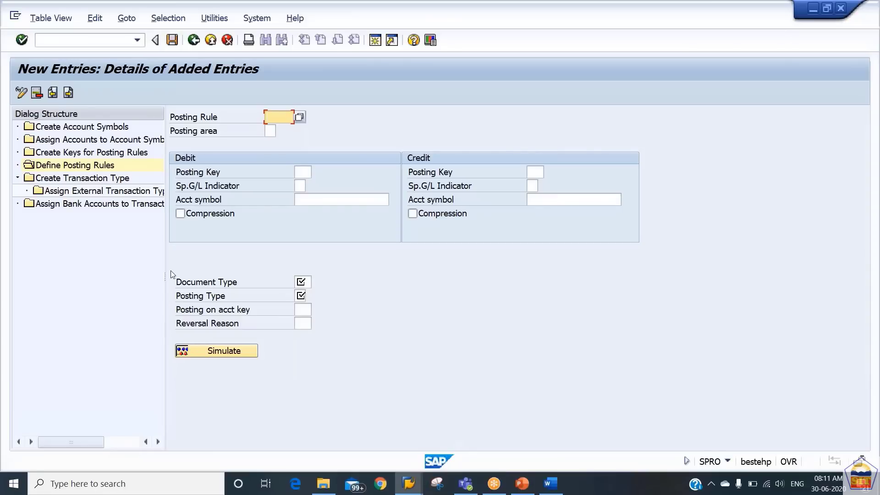
type("86in")
key("Tab")
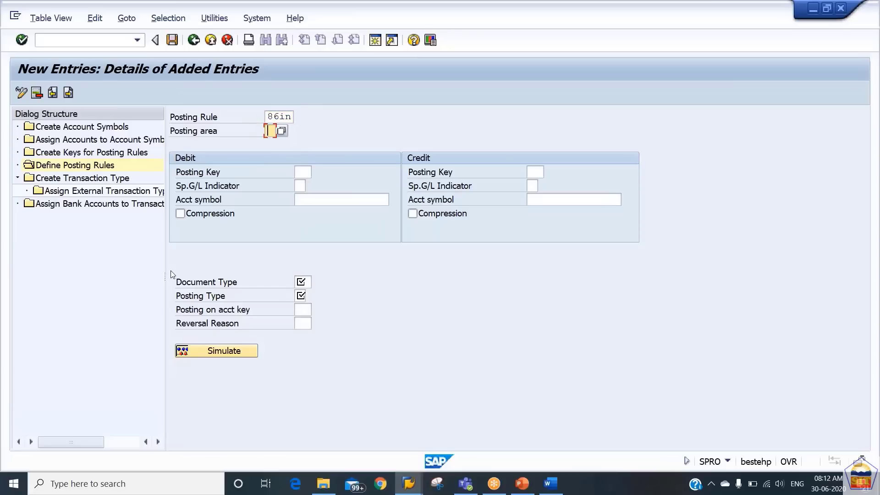
left_click(283, 133)
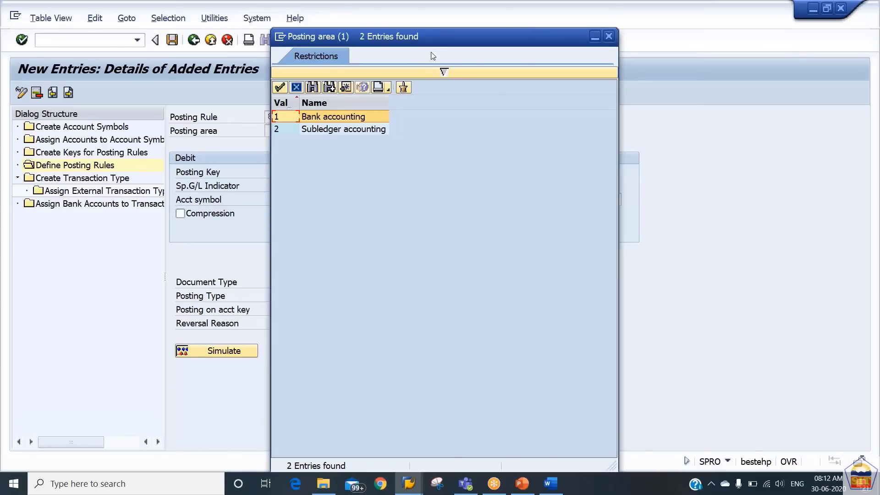
left_click_drag(427, 43, 527, 105)
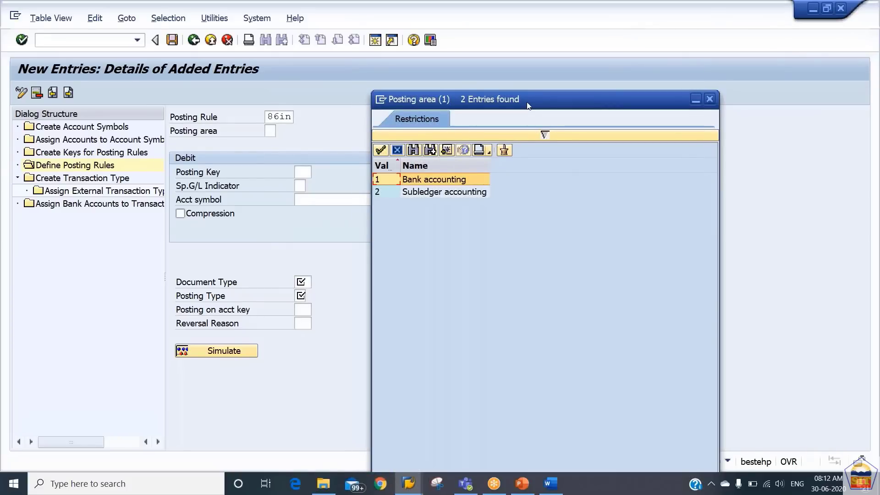
key("Down")
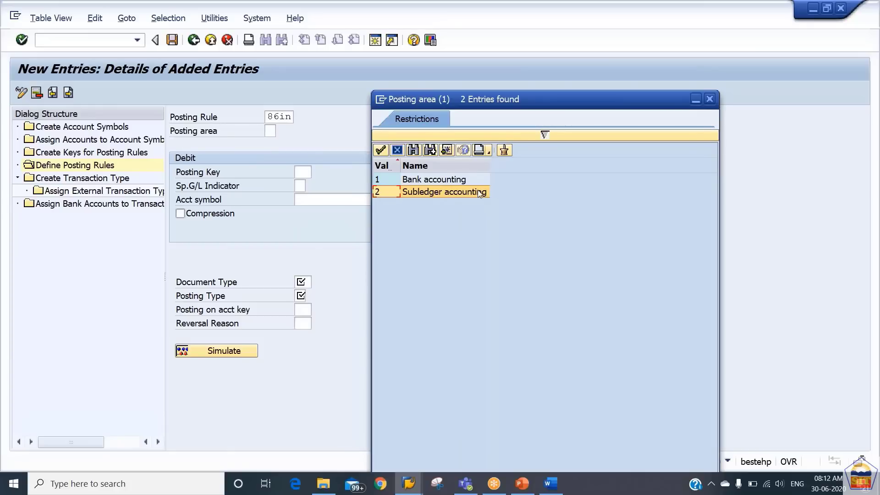
left_click(452, 181)
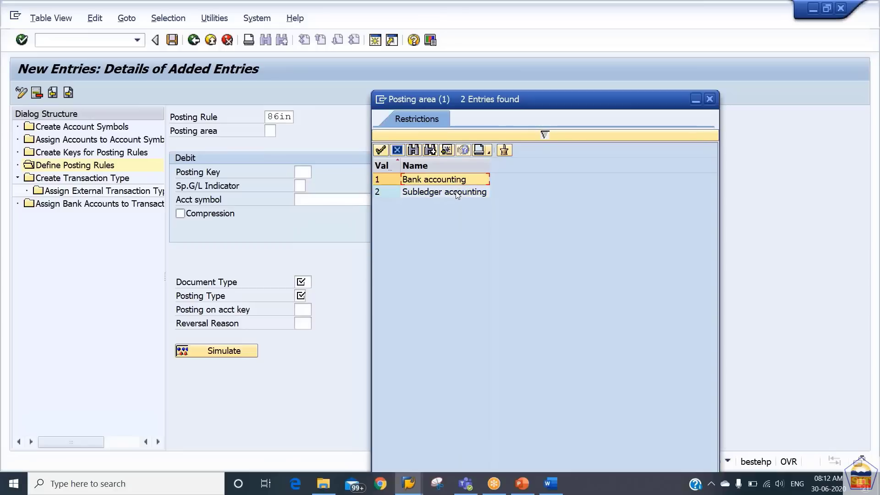
left_click(457, 192)
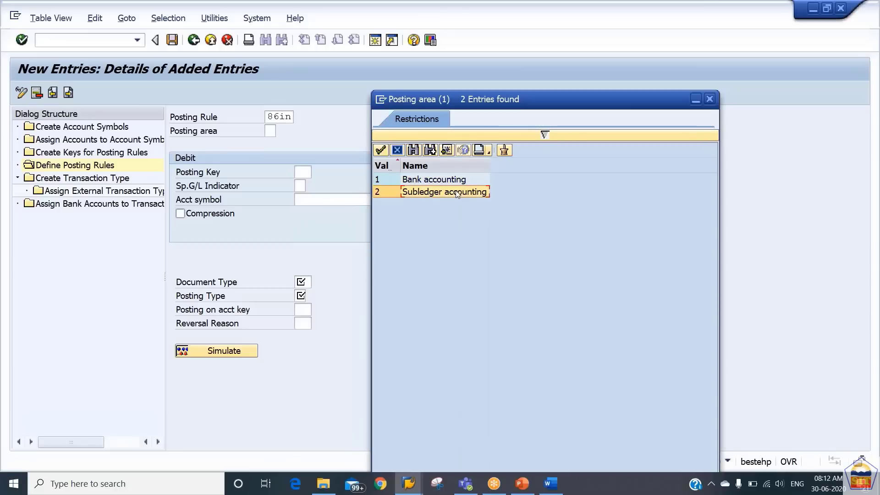
double_click(458, 193)
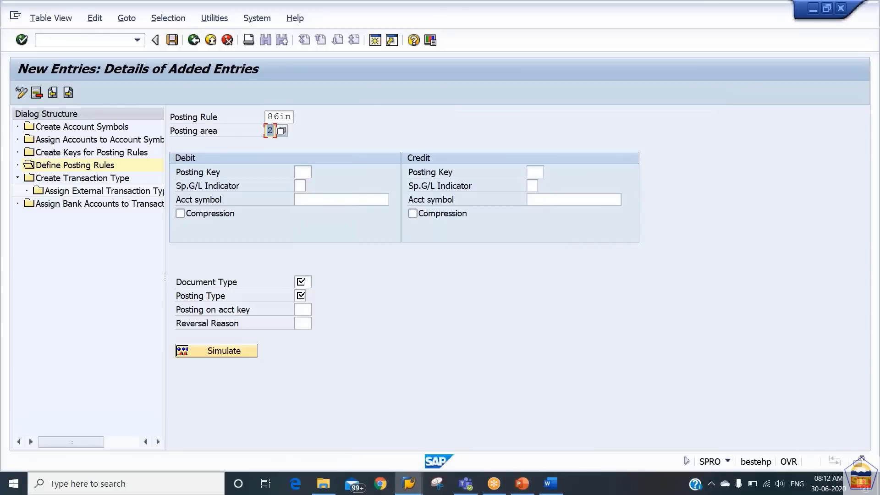
Enter debit posting key 40 with symbol 86main and credit account symbol 86incom for 86in
left_click(303, 171)
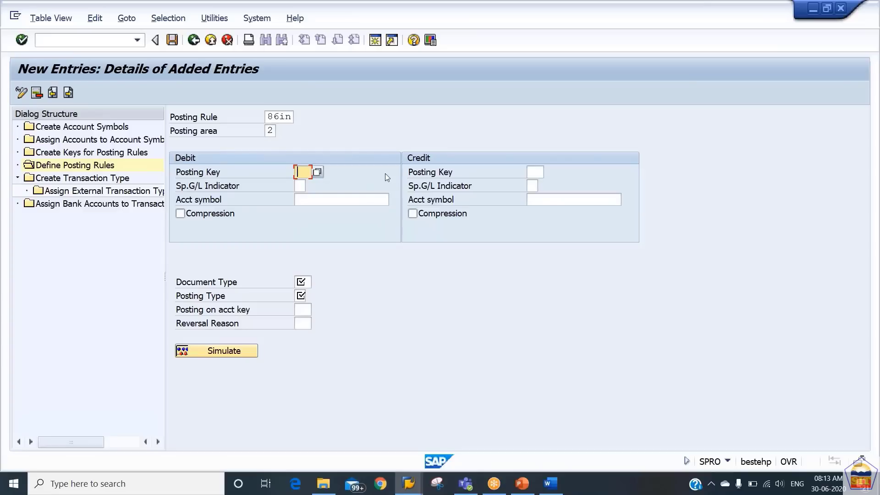
type("40")
left_click(314, 203)
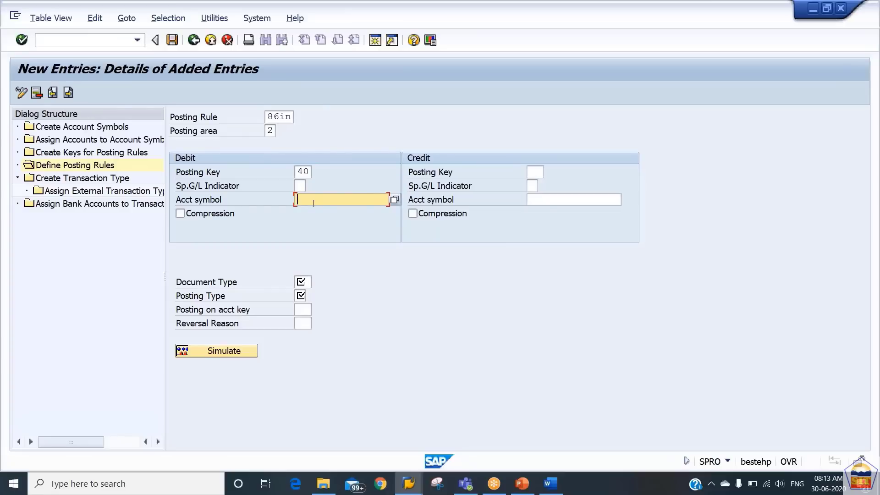
type("86main")
left_click(545, 204)
left_click_drag(337, 200, 290, 204)
double_click(299, 174)
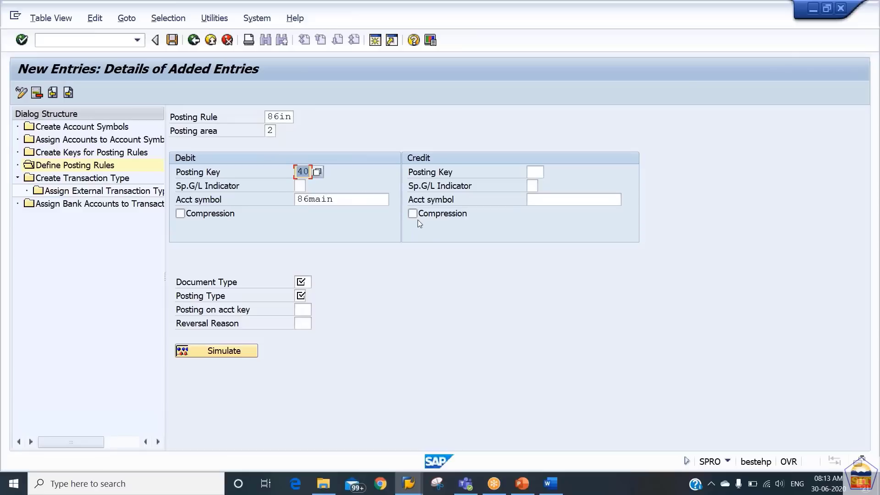
left_click(543, 200)
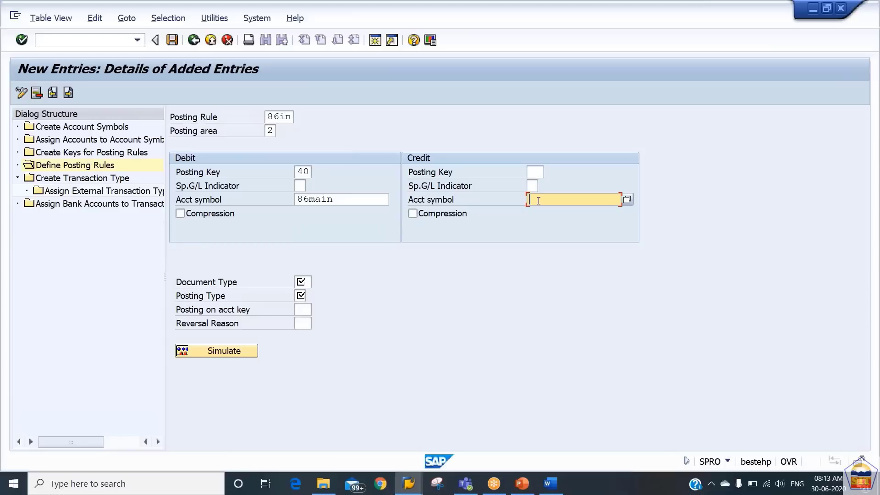
type("86incom")
left_click(537, 172)
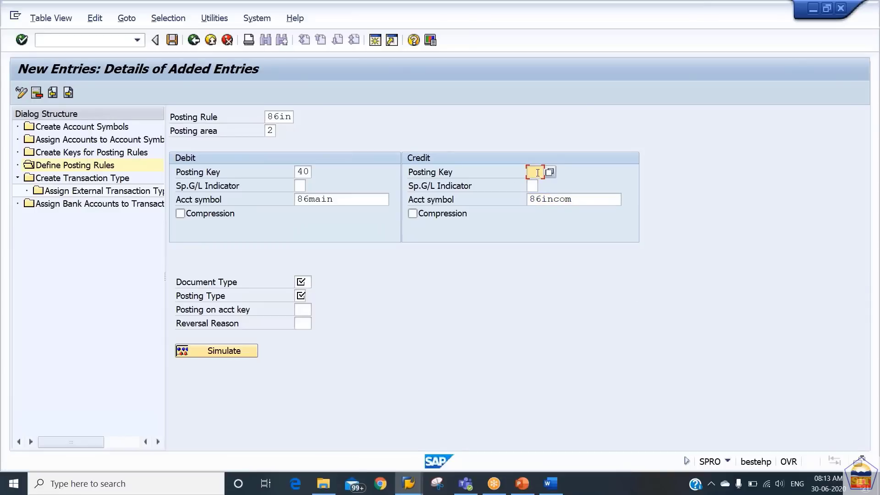
left_click(304, 281)
left_click(317, 282)
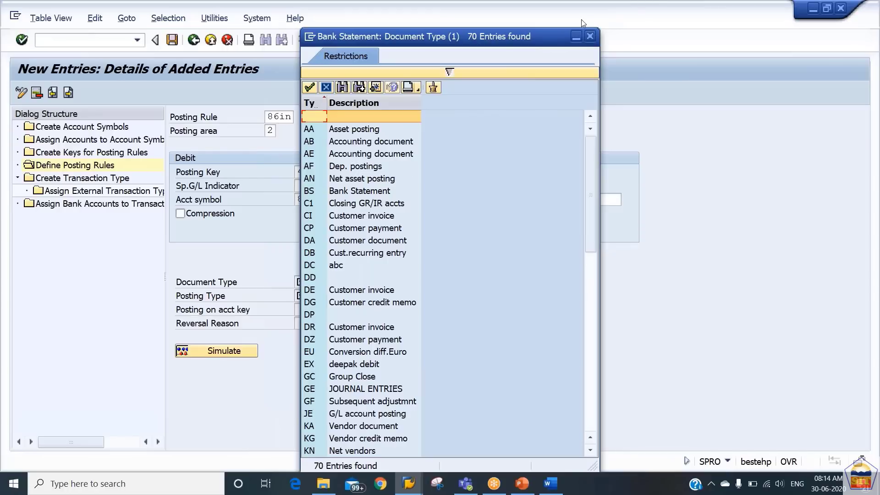
Set document type SA on posting rule 86IN
left_click(590, 36)
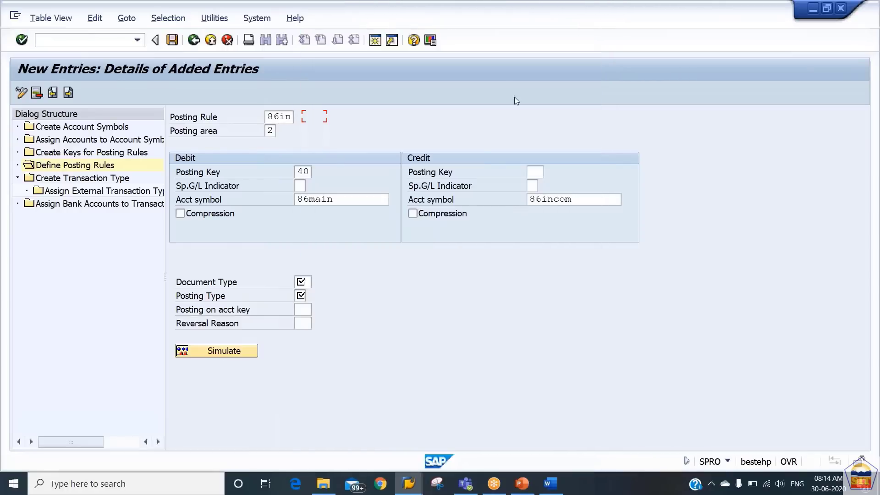
type("sA")
key("Down")
key("Tab")
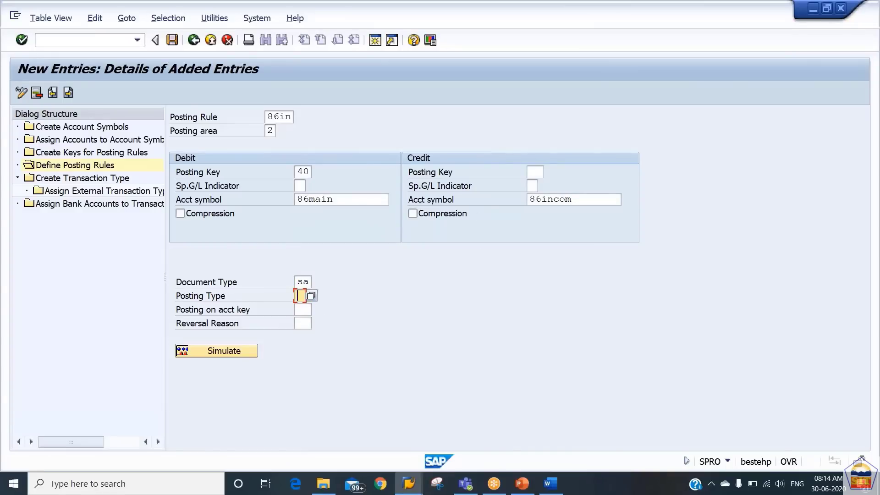
Choose posting type 5, Clear credit G/L act, and save rule 86IN
left_click(312, 296)
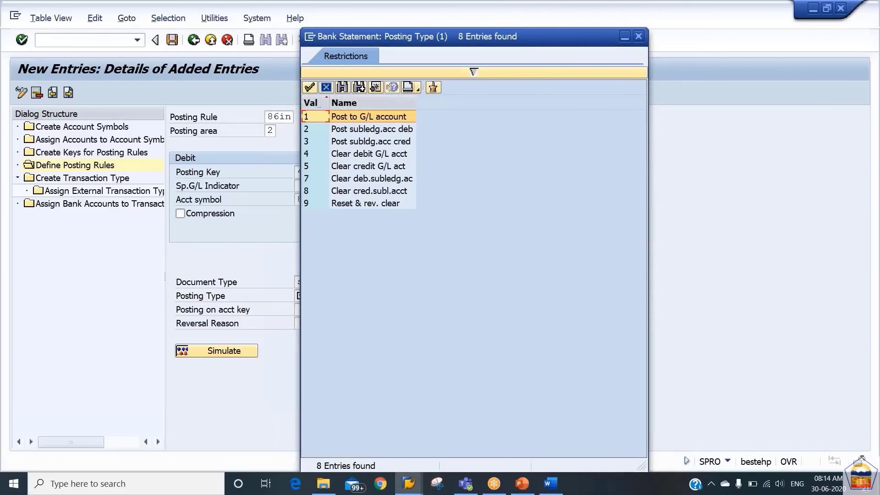
key("Down")
key("Down")
key("Down")
key("Down")
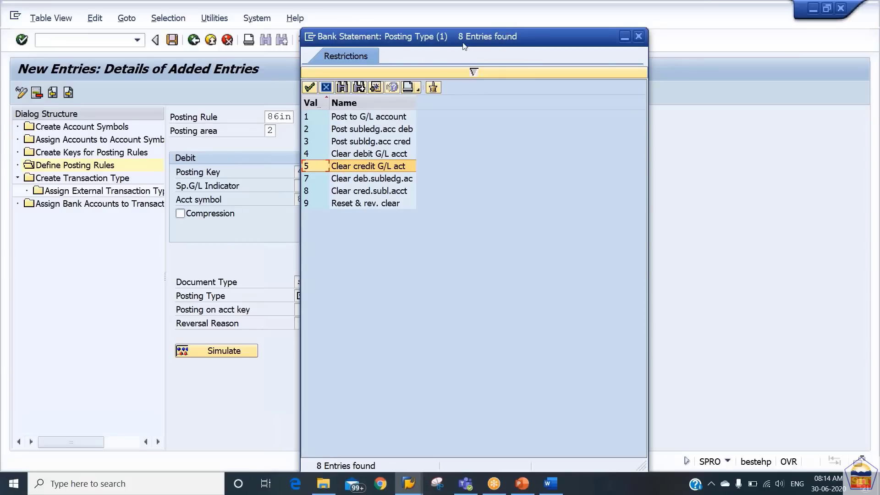
left_click_drag(502, 37, 245, 54)
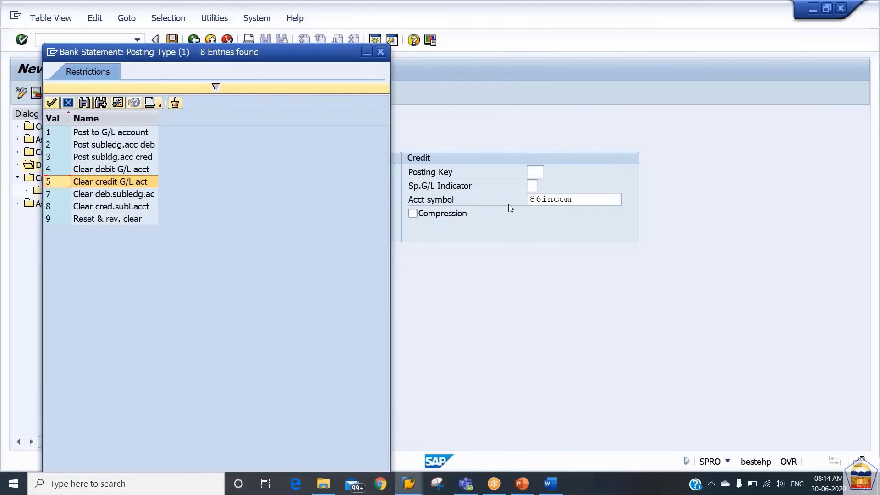
double_click(139, 184)
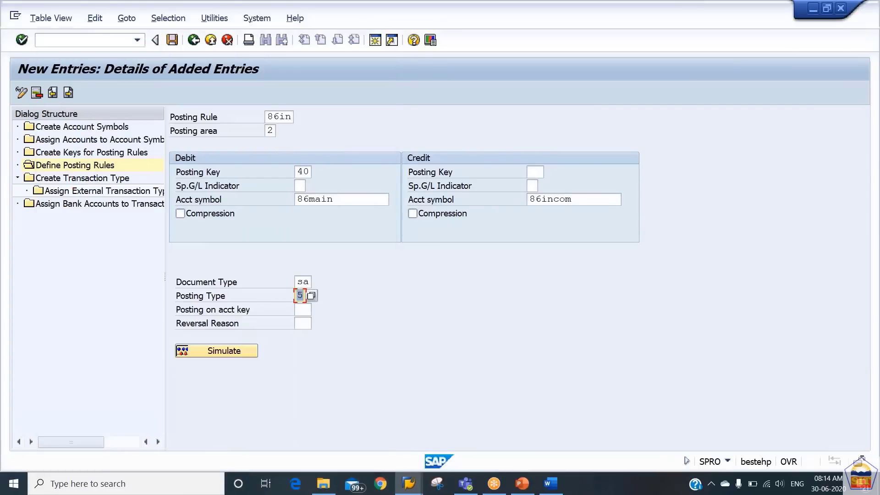
left_click(172, 41)
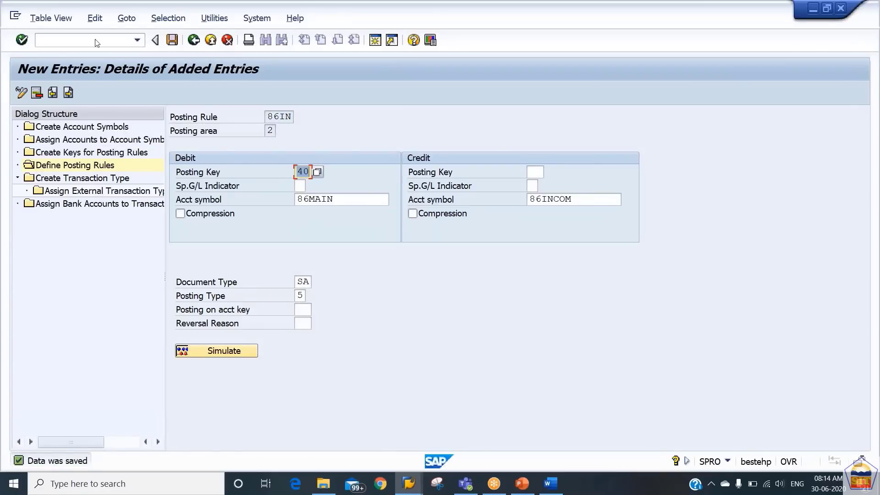
left_click(69, 93)
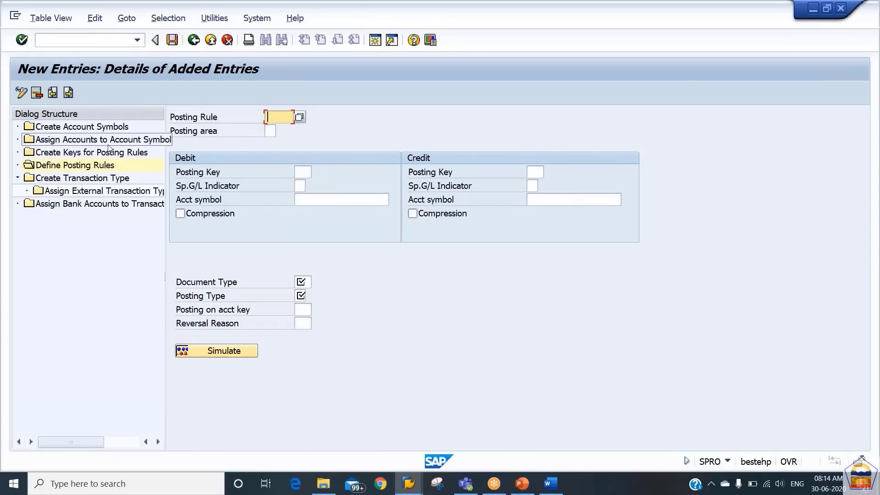
Enter posting rule 860U with posting area 2 and credit posting key 50 to 86Main
type("860U")
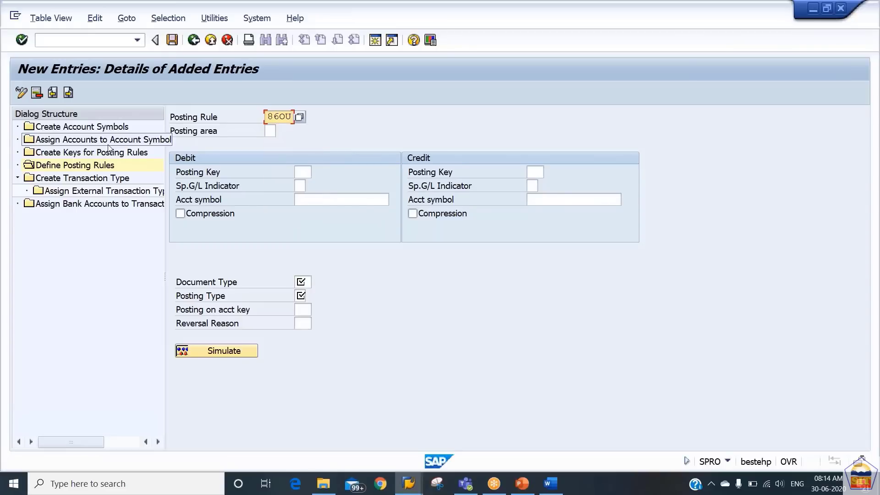
key("Tab")
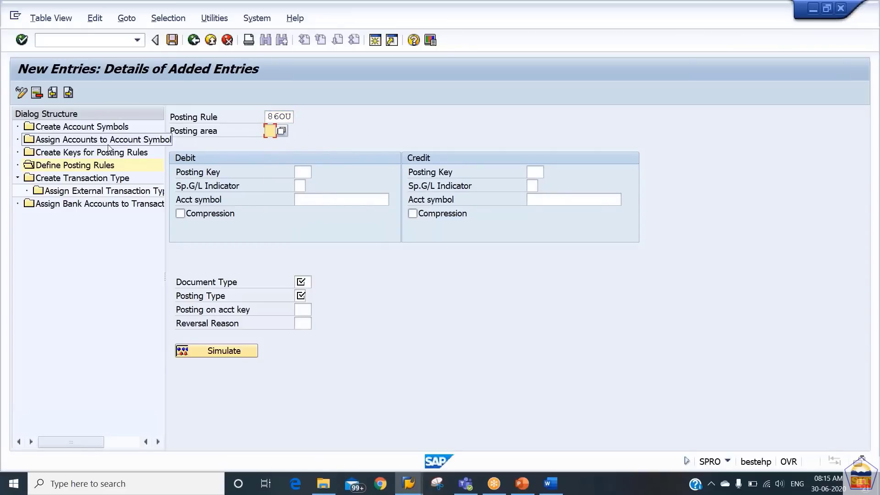
type("2")
key("Tab")
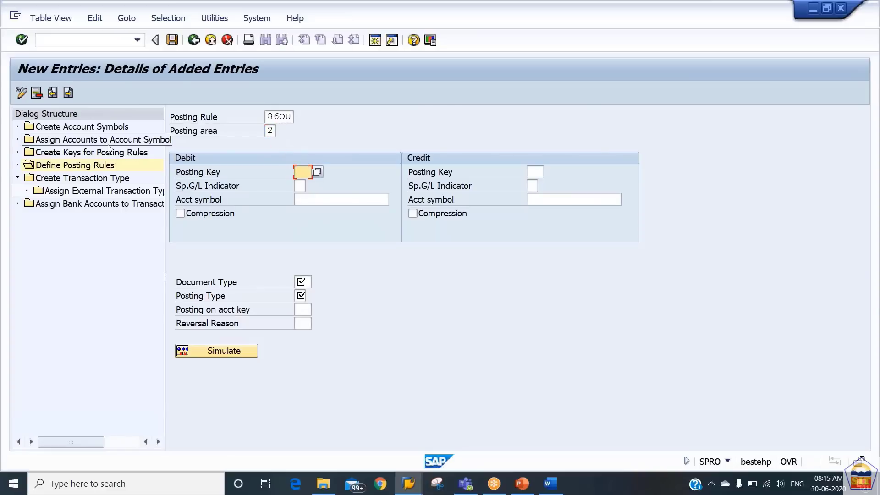
key("Tab")
key("Tab")
key("Tab")
key("Tab")
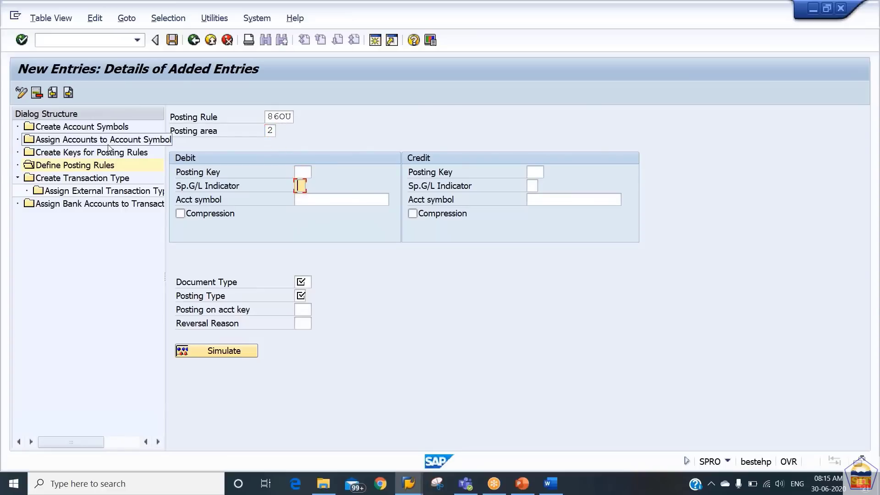
type("50")
key("Tab")
key("Tab")
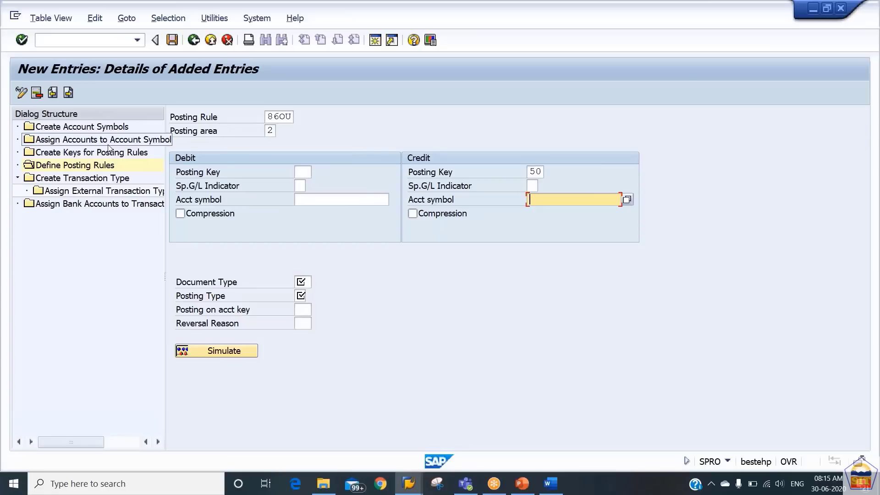
type("86Main")
Set debit account symbol 86outgo and document type SA on rule 860U
key("shift+Tab")
key("shift+Tab")
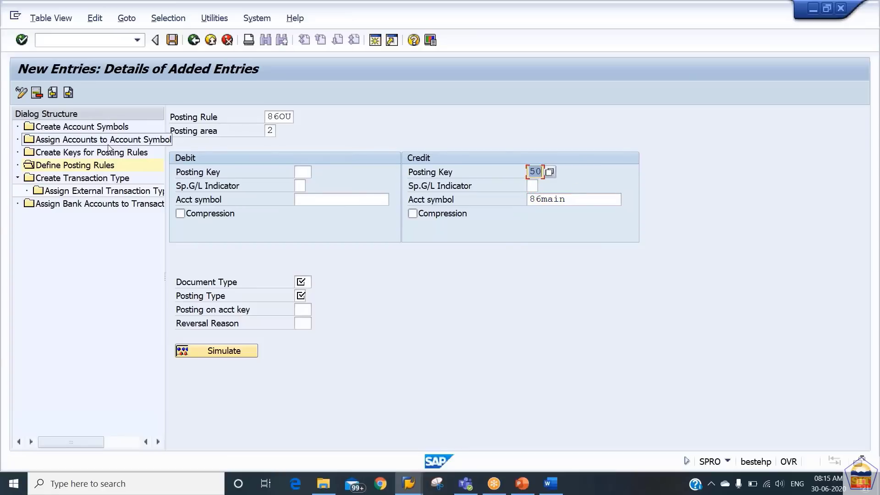
key("Tab")
key("Tab")
key("shift+Tab")
key("shift+Tab")
key("Tab")
key("Tab")
key("shift+Tab")
key("shift+Tab")
key("shift+Tab")
key("shift+Tab")
key("shift+Tab")
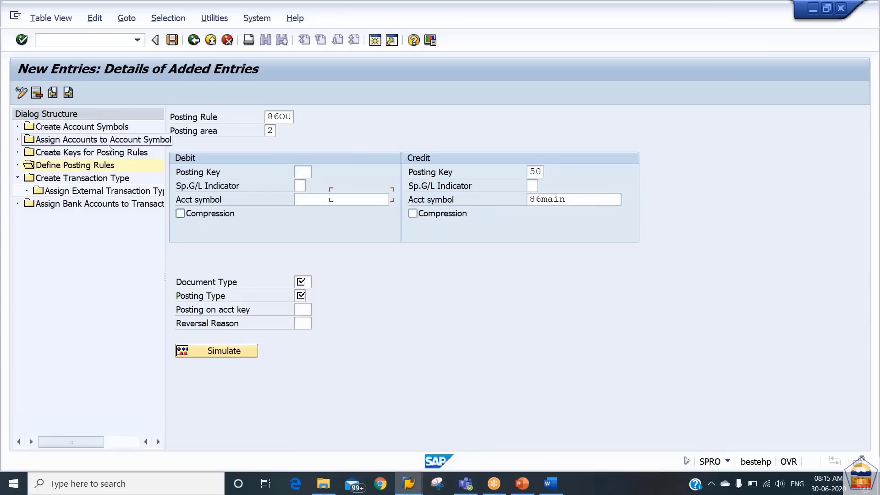
key("Tab")
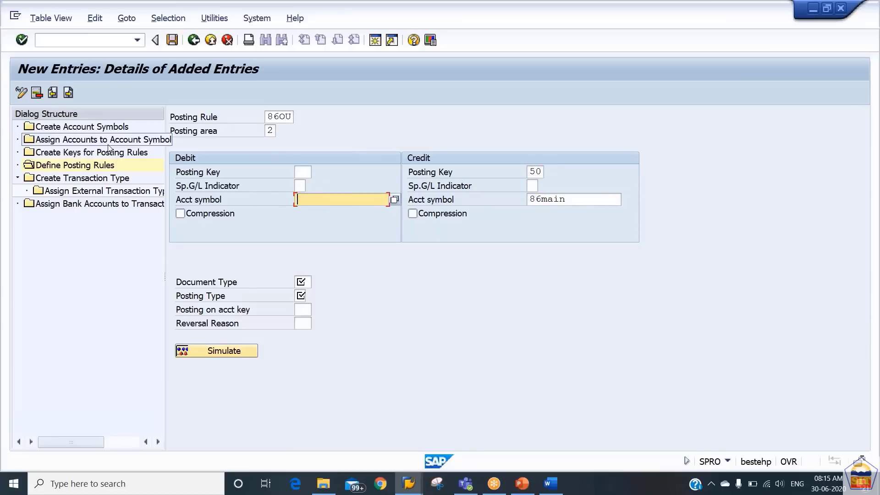
key("shift+Tab")
key("shift+Tab")
key("Tab")
key("Tab")
type("86outgo")
key("Tab")
key("Tab")
key("Tab")
key("Tab")
key("Tab")
key("Tab")
key("Tab")
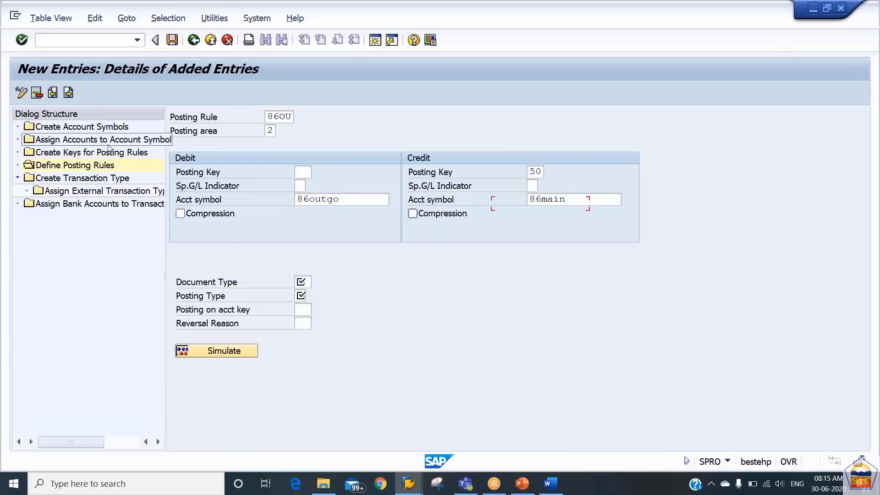
key("shift+Tab")
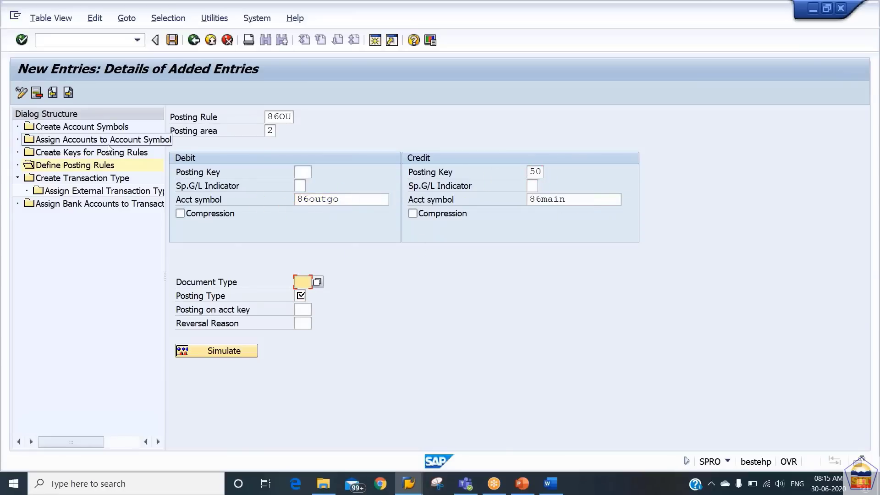
type("sa")
key("Tab")
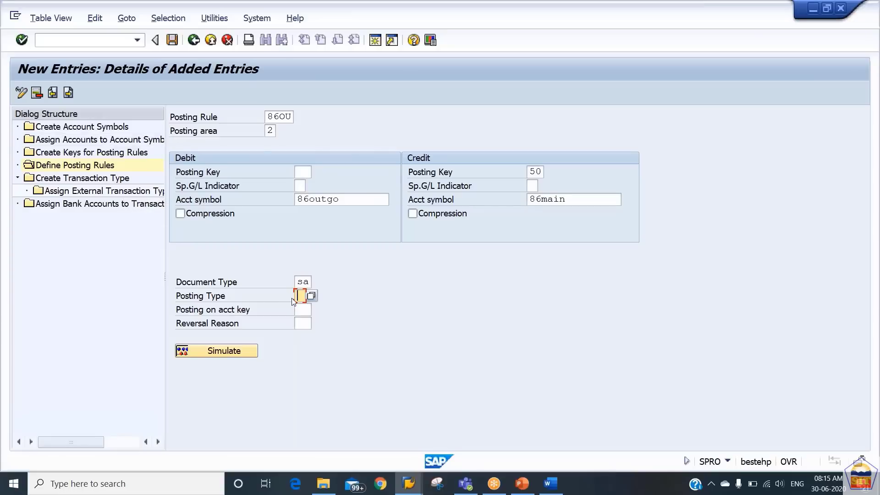
Choose posting type 4, Clear debit G/L acct, and save rule 860U
left_click(311, 296)
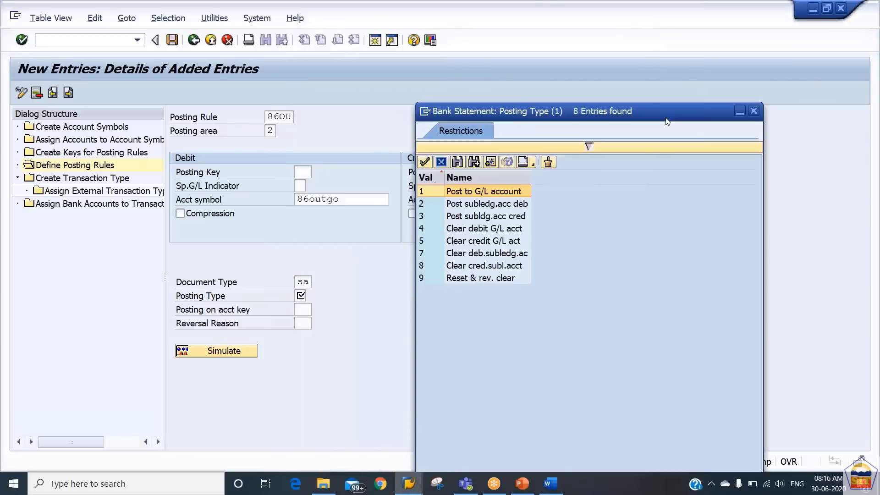
left_click(359, 200)
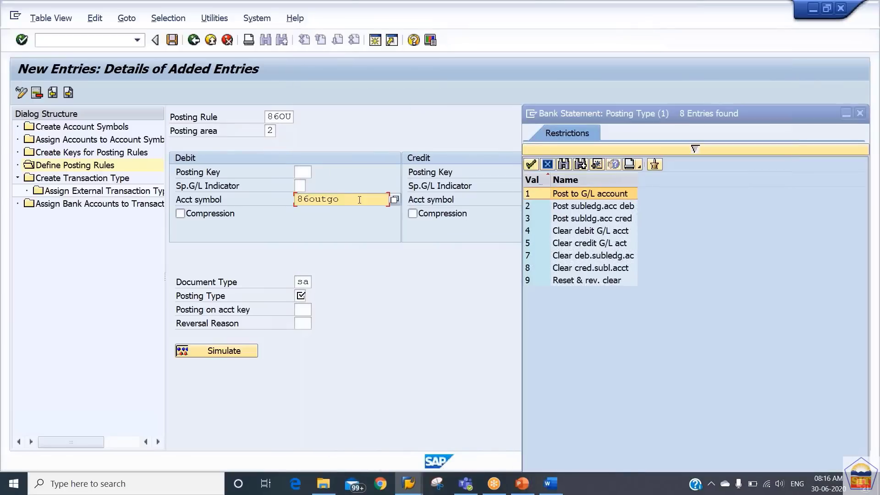
left_click(572, 232)
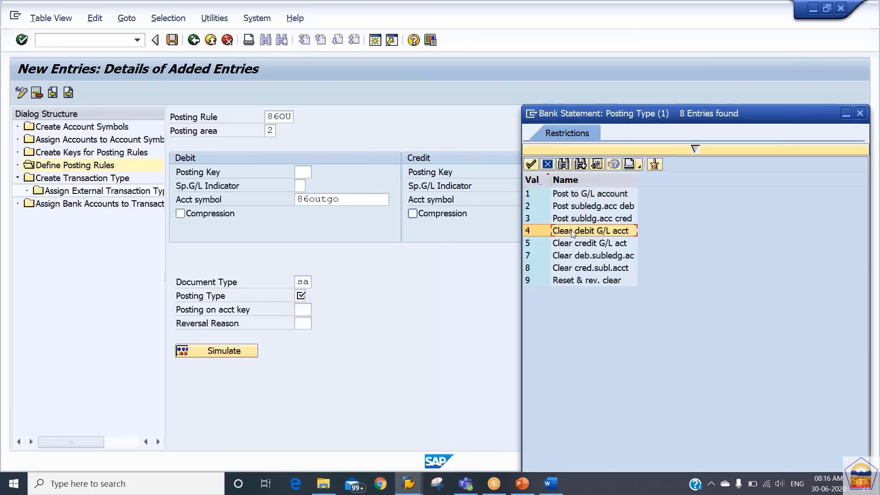
double_click(572, 232)
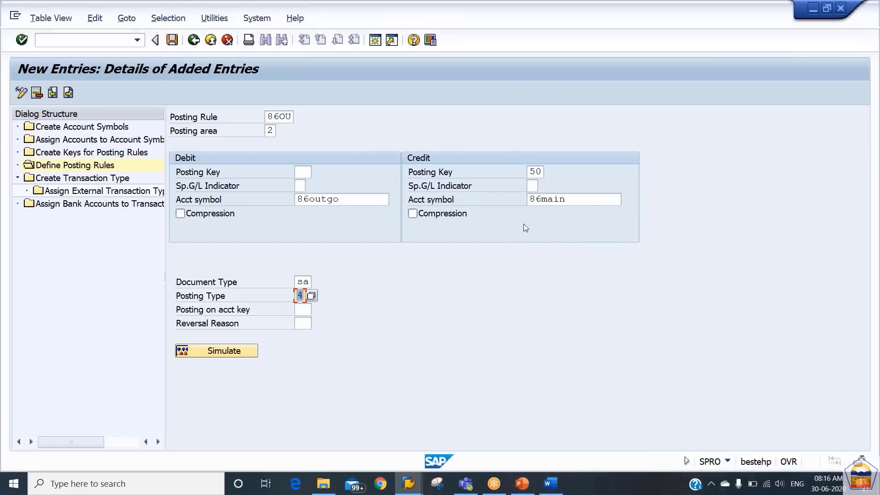
left_click(172, 41)
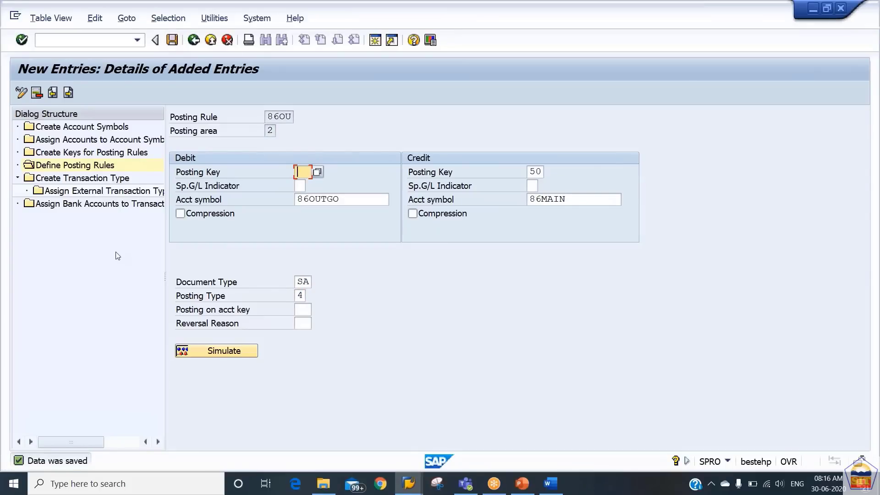
left_click(102, 182)
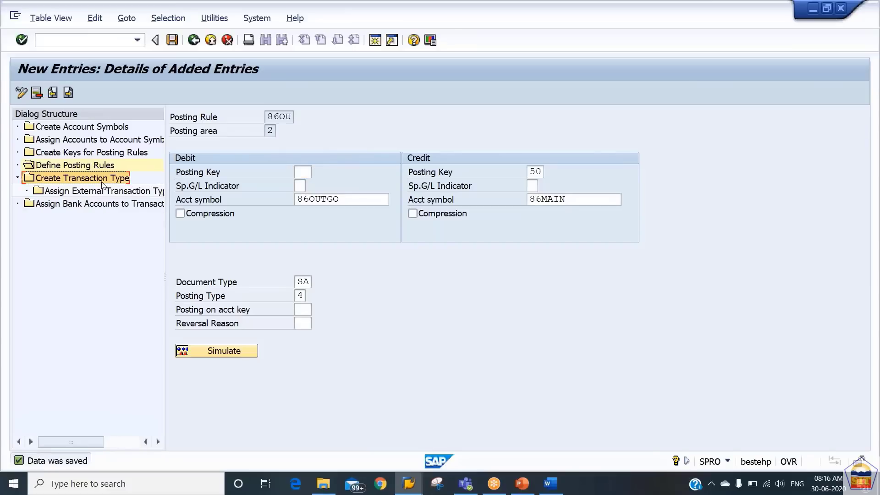
Open Create Transaction Type and position the list at 'ba' so BAI2 appears first
double_click(103, 184)
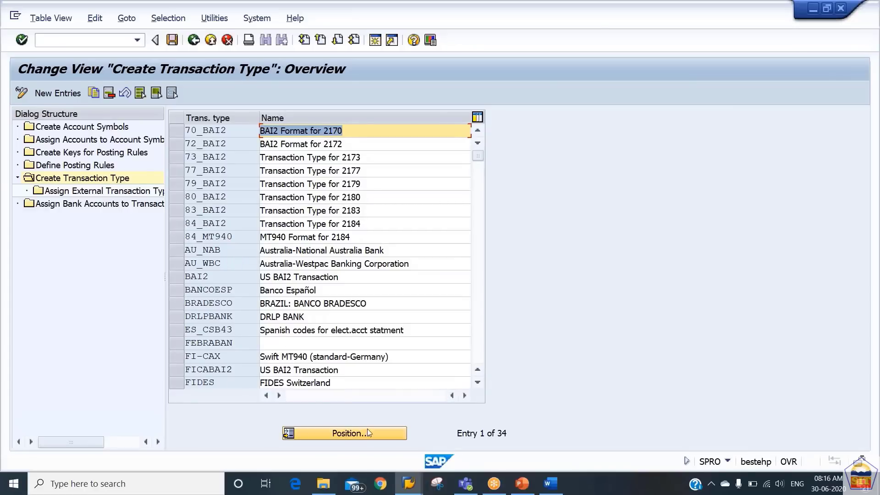
left_click(350, 435)
type("bai")
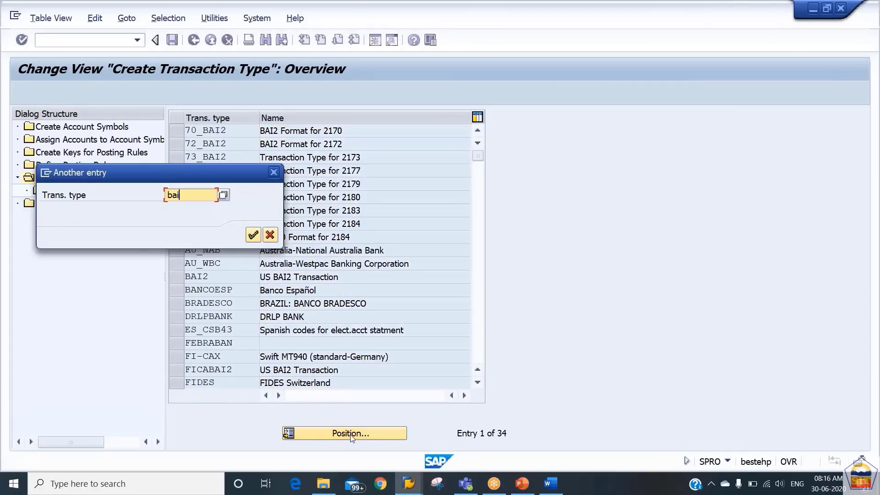
key("Return")
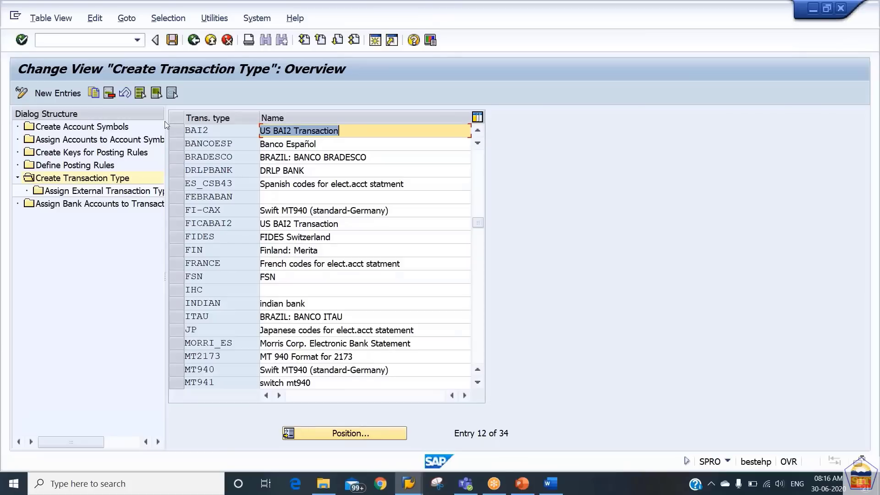
left_click(176, 131)
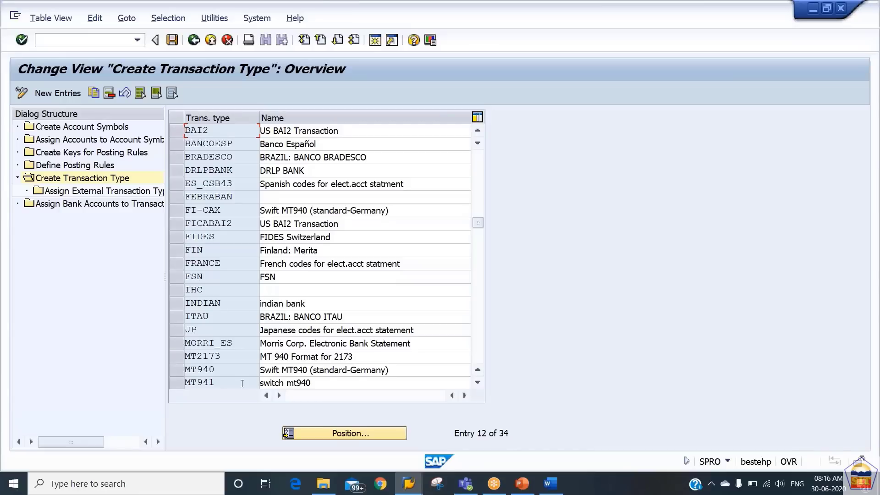
left_click(176, 372)
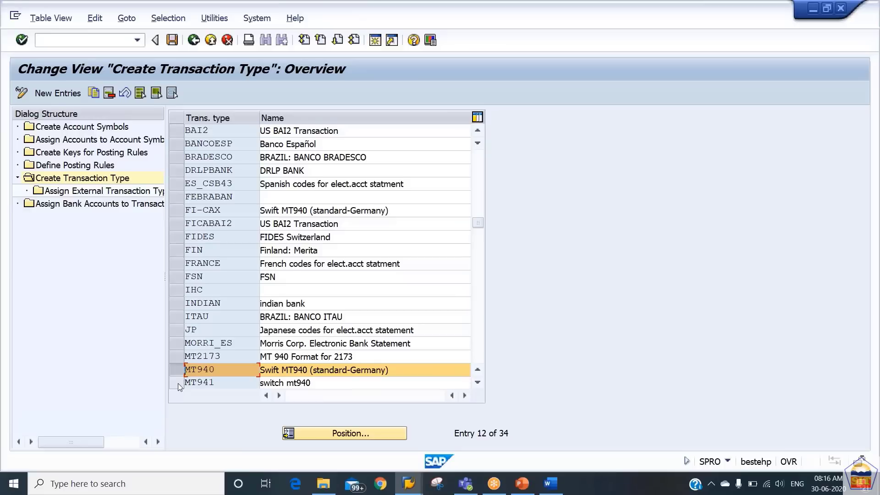
left_click(177, 371)
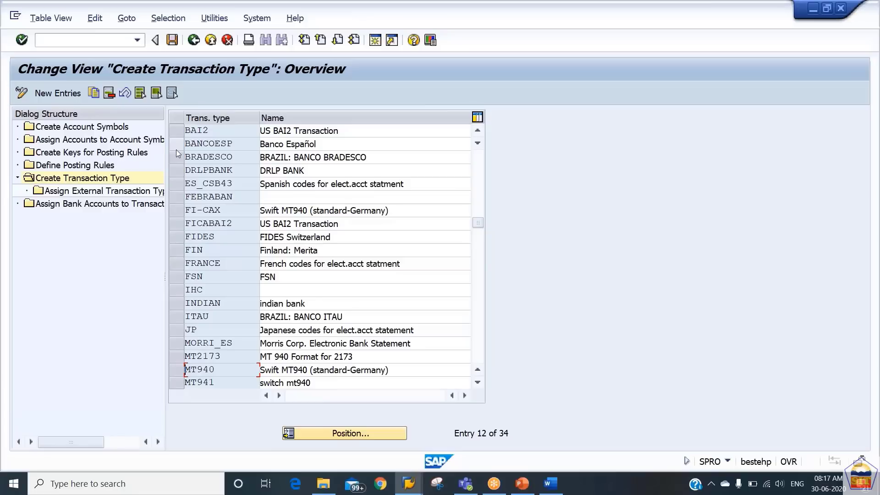
left_click(175, 133)
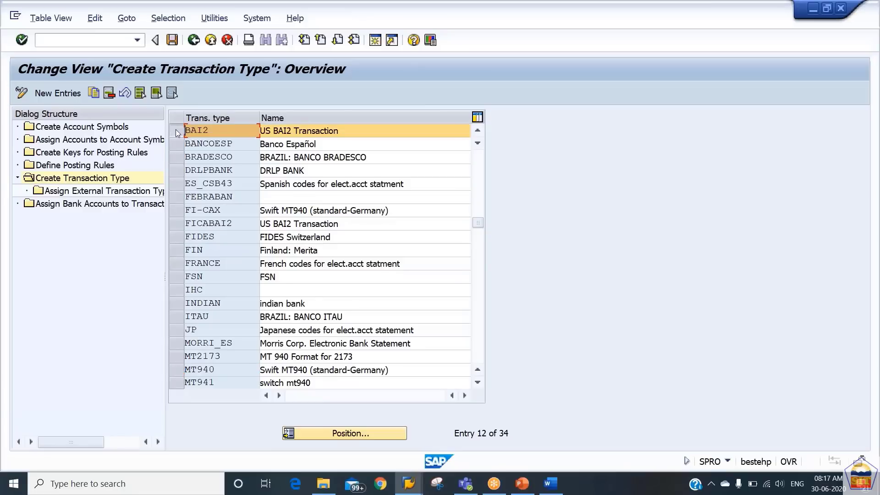
left_click(176, 132)
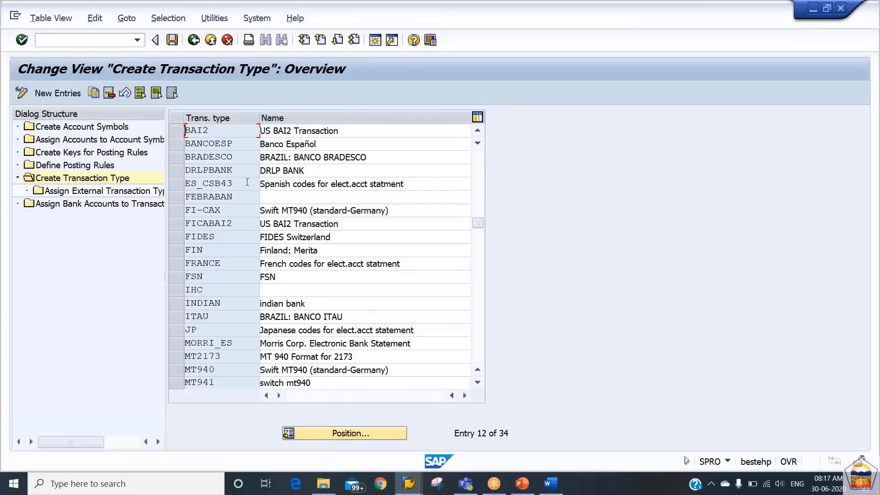
Add transaction type 86_BAI2 named 'BAi2 for 2186', save it, and select its row
left_click(57, 94)
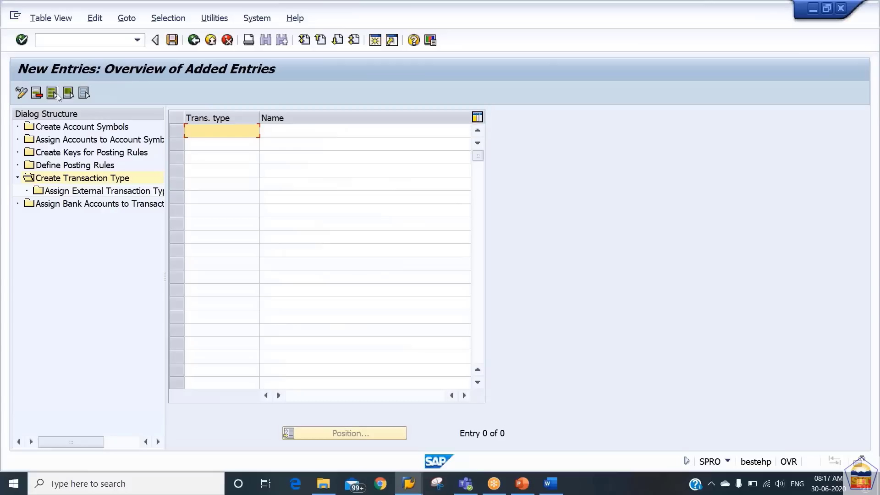
type("86_tra")
key("BackSpace")
key("BackSpace")
key("BackSpace")
key("BackSpace")
key("BackSpace")
key("BackSpace")
type("8")
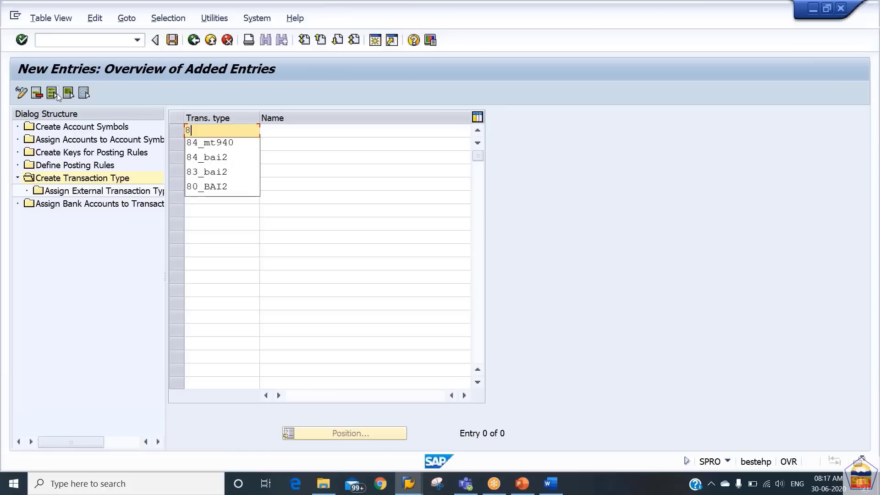
type("6_")
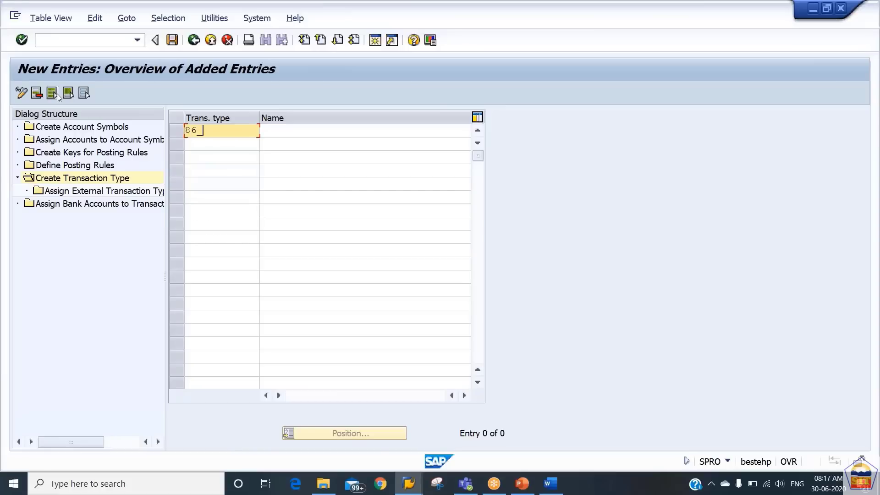
type("bai2")
key("Tab")
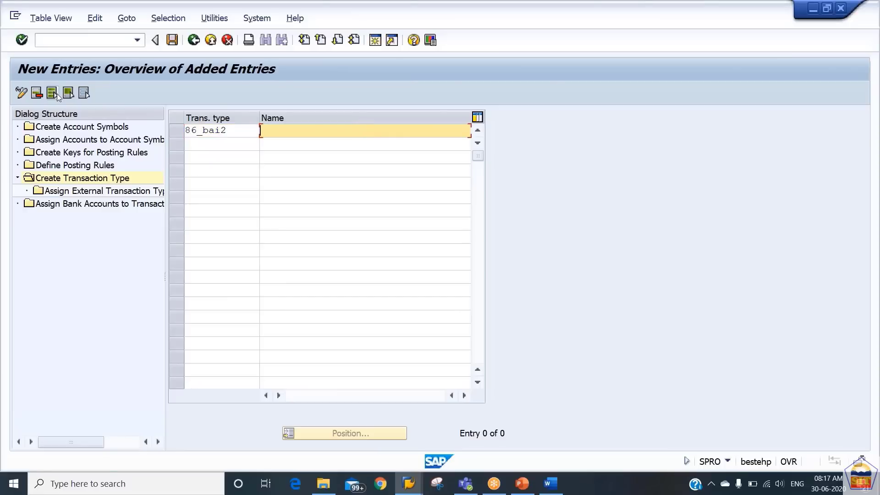
key("BackSpace")
key("Down")
key("Down")
key("Down")
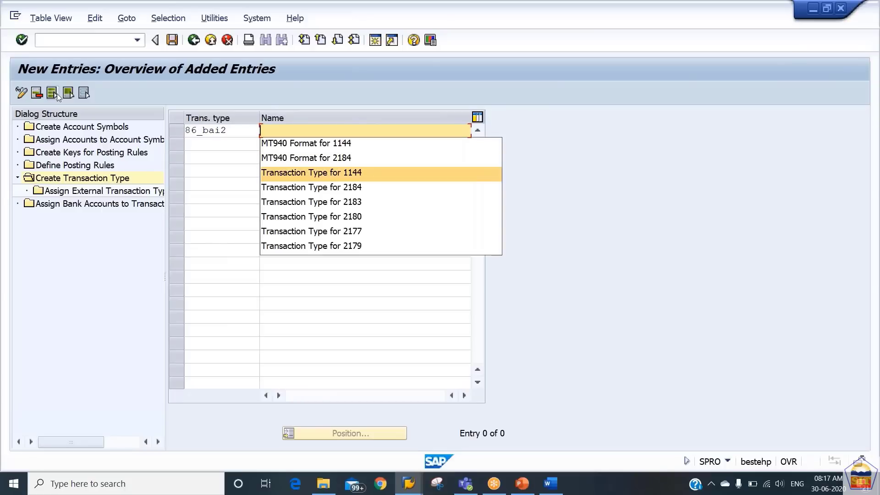
type("BA")
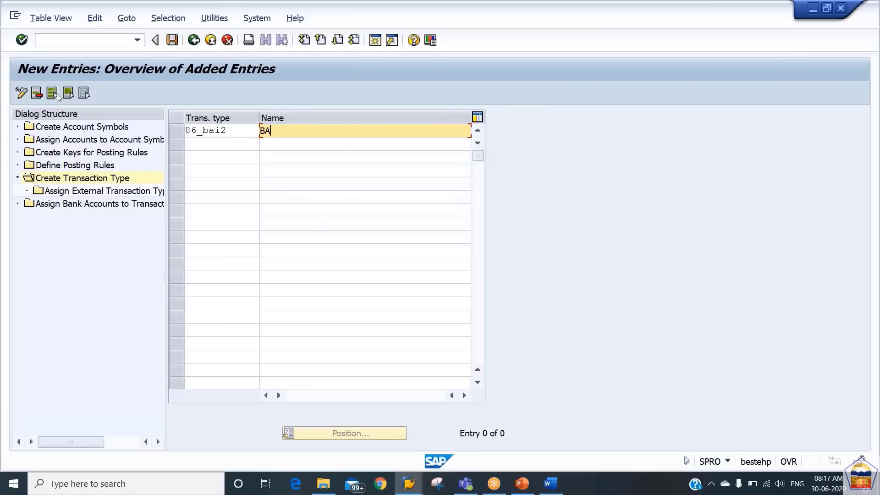
type("i2 for 2186")
key("Return")
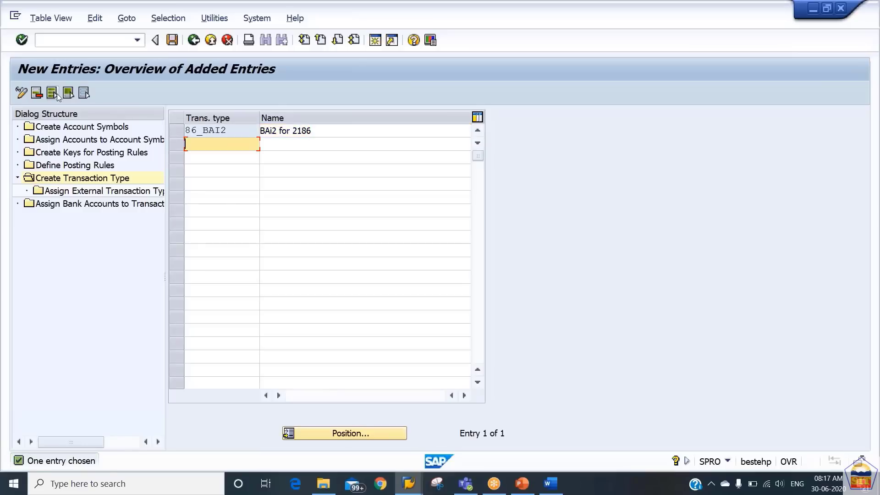
key("ctrl+s")
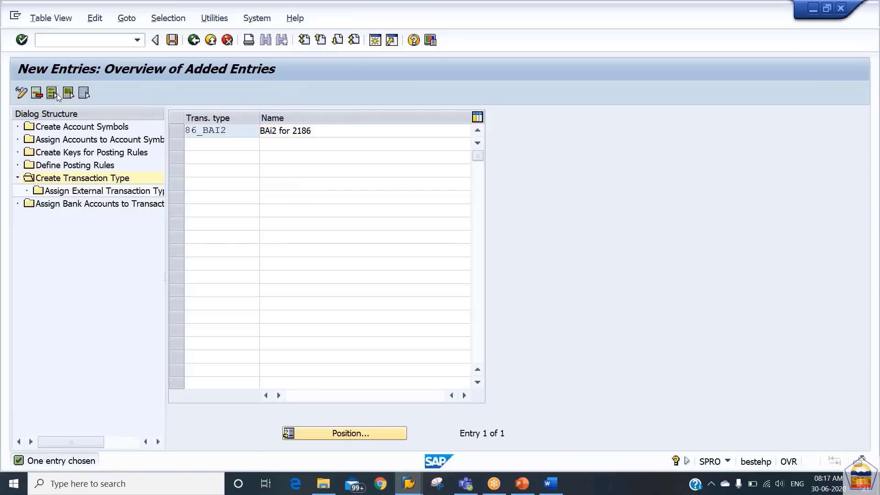
left_click(186, 131)
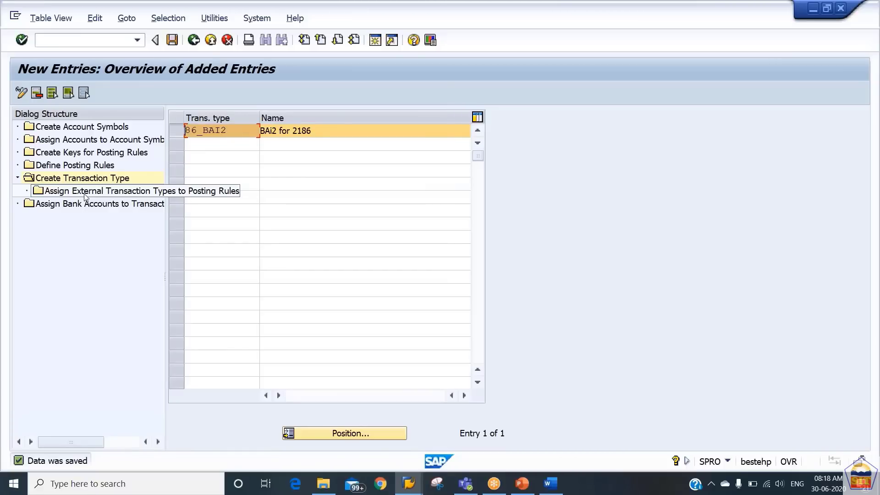
Start new external type assignments for 86_BAI2 with codes 115, 475 and 699
double_click(85, 195)
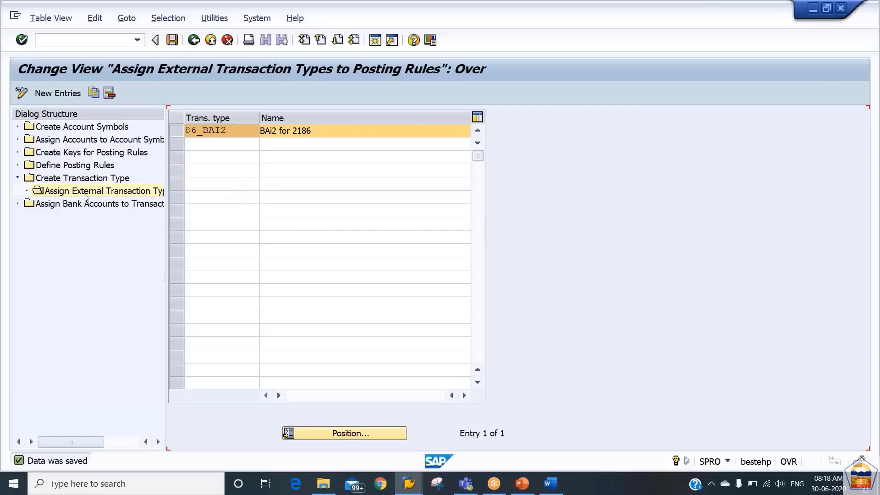
left_click(63, 93)
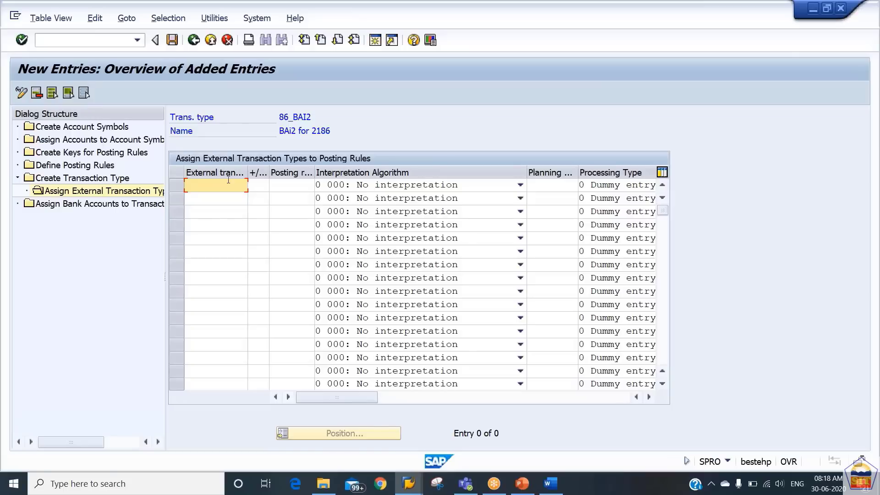
type("115")
key("Return")
type("475")
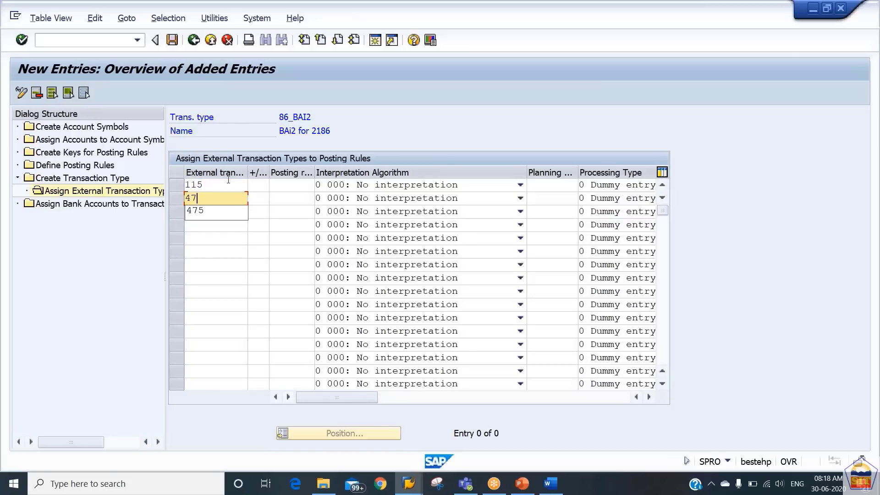
key("Return")
type("699")
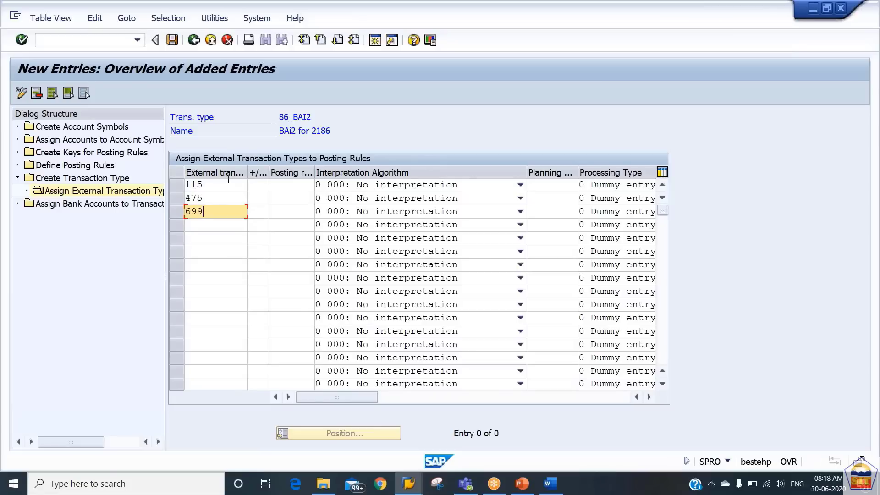
key("Return")
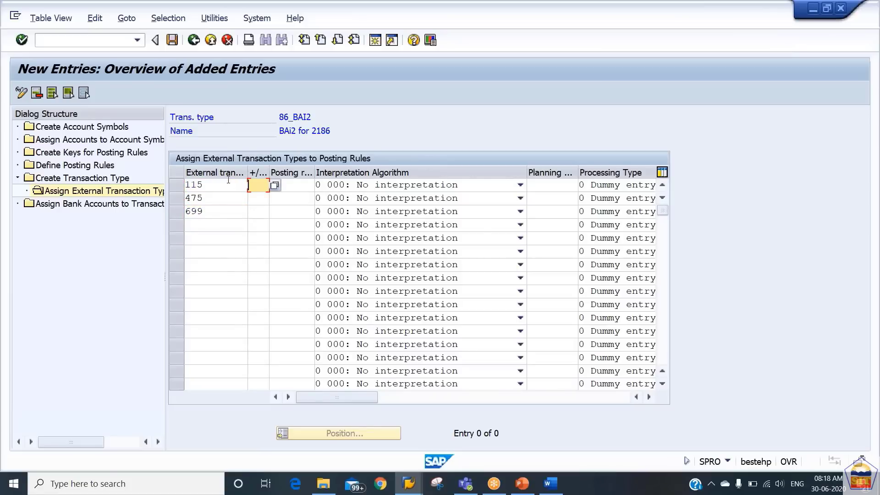
Give code 115 the + sign and codes 475 and 699 the − sign
type("+")
key("Return")
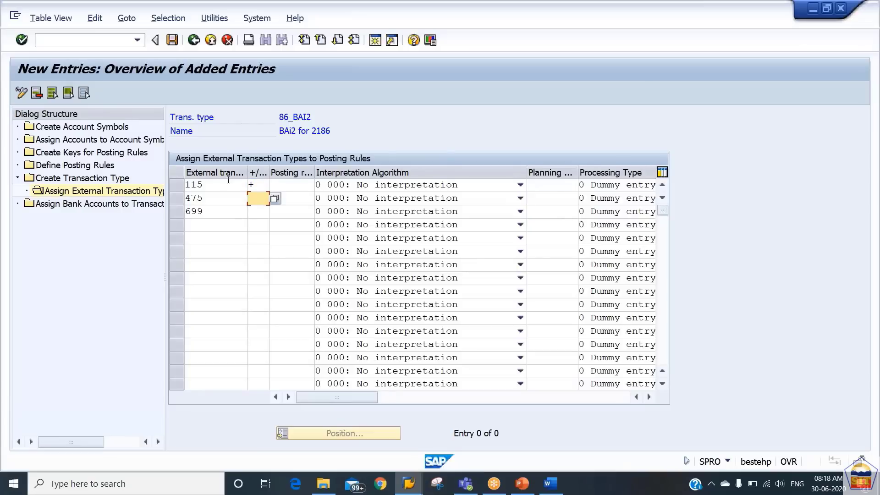
type("-")
key("Return")
type("-")
key("Return")
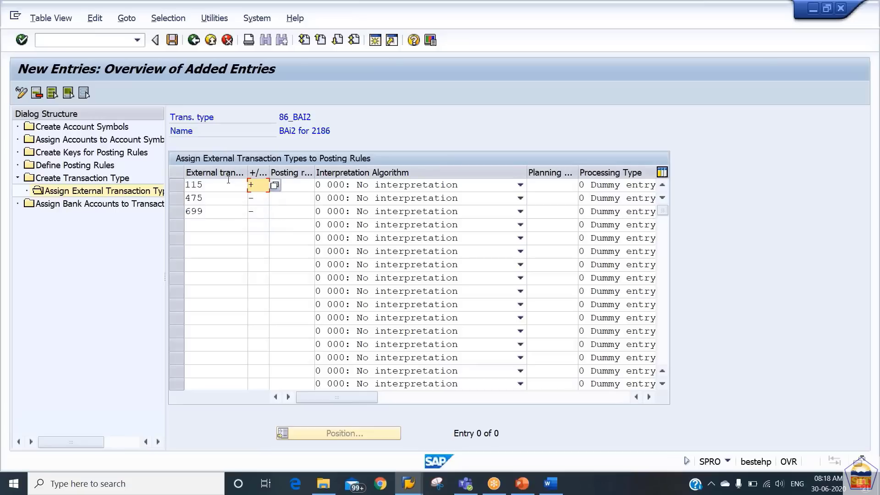
Map 115, 475 and 699 to posting rules 86IN, 86OU and 86BC and confirm
key("Tab")
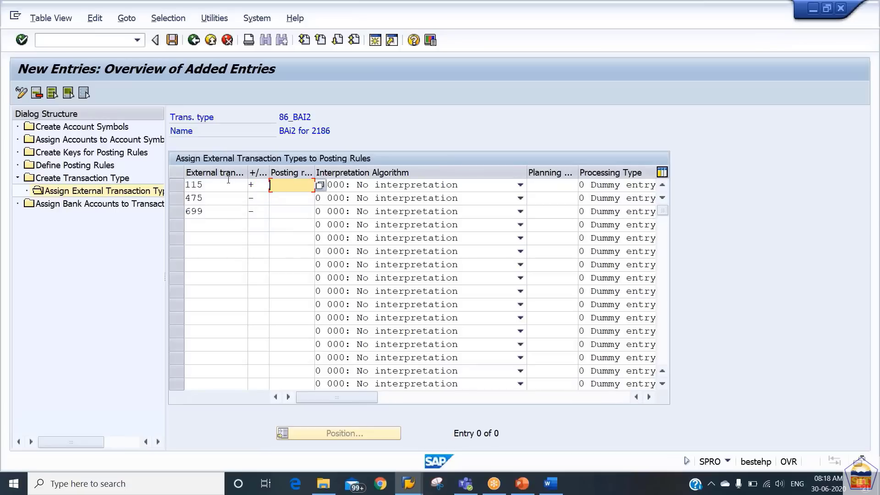
type("86in")
key("Return")
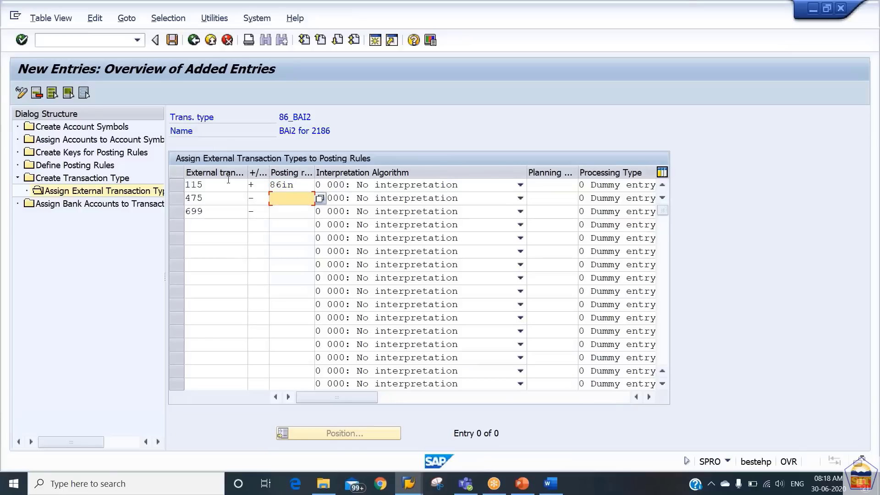
type("86ou")
key("Return")
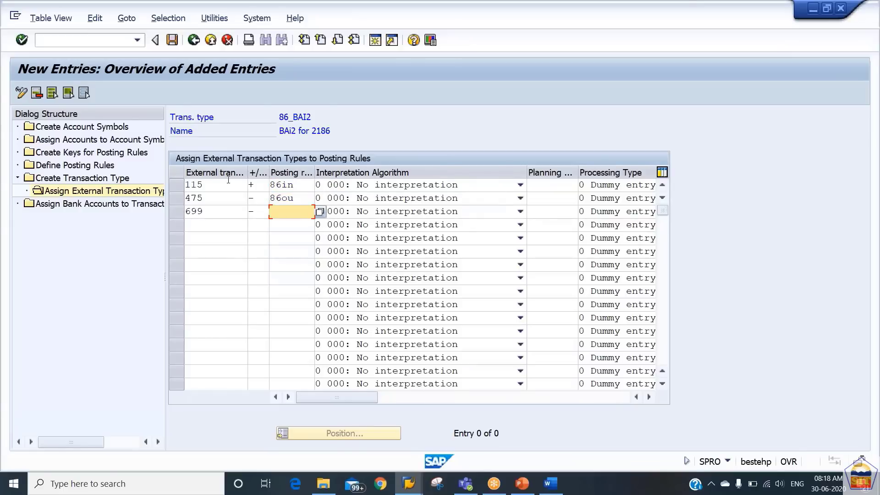
type("86bc")
key("Return")
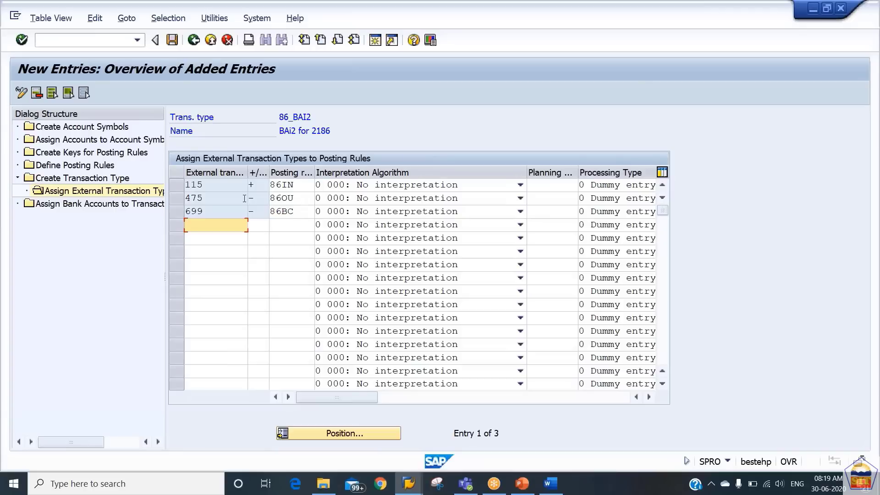
Widen the Posting rule column and inspect the existing 699 → 86BC row
mouse_move(315, 172)
left_mouse_down()
mouse_move(346, 172)
mouse_move(327, 172)
left_mouse_up()
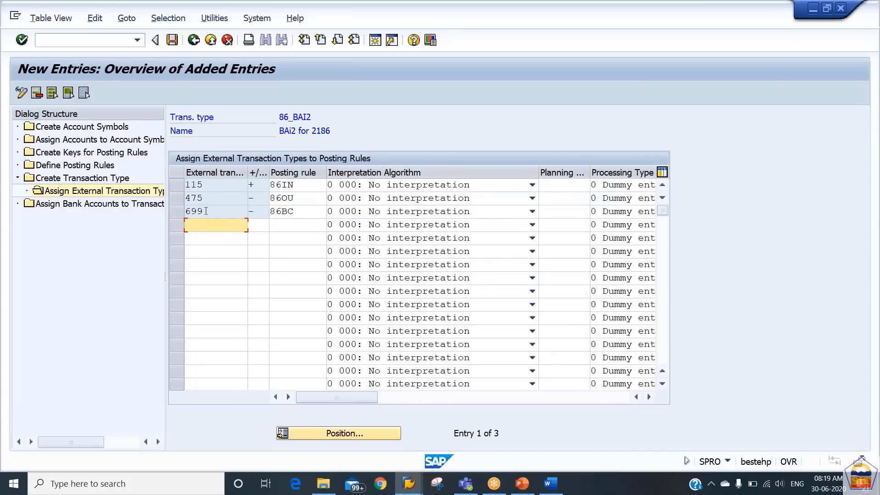
left_click(206, 211)
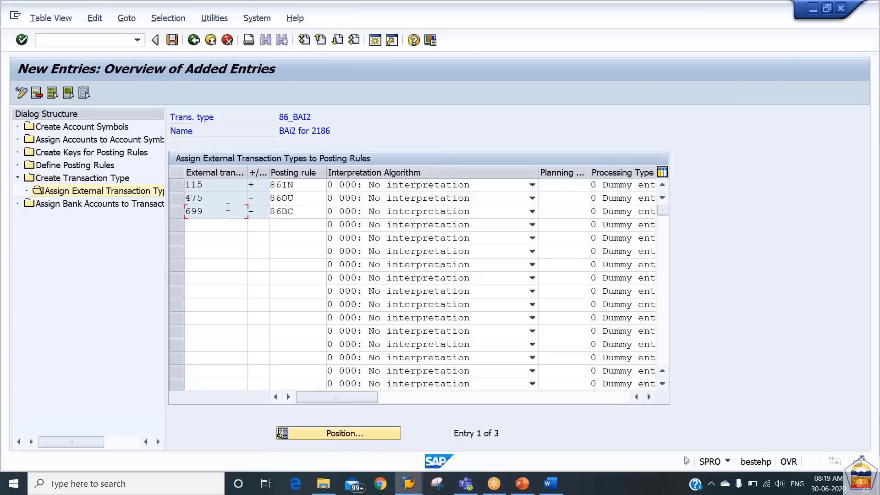
left_click(303, 211)
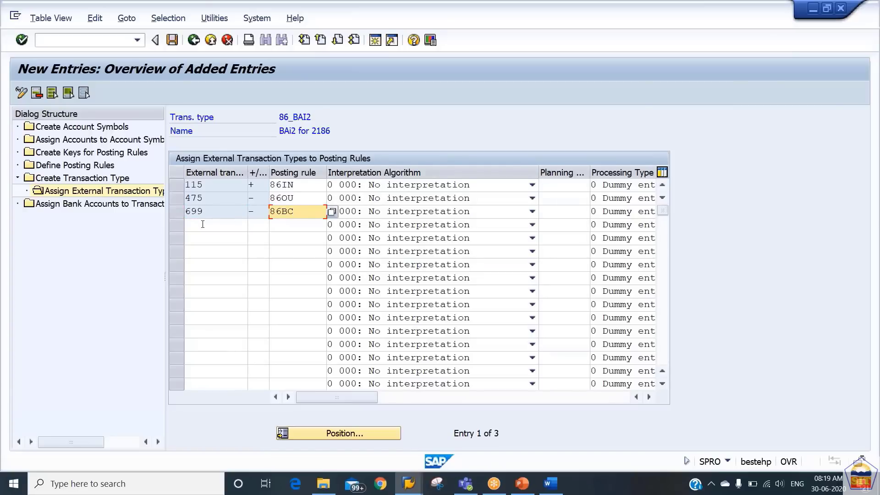
left_click(179, 212)
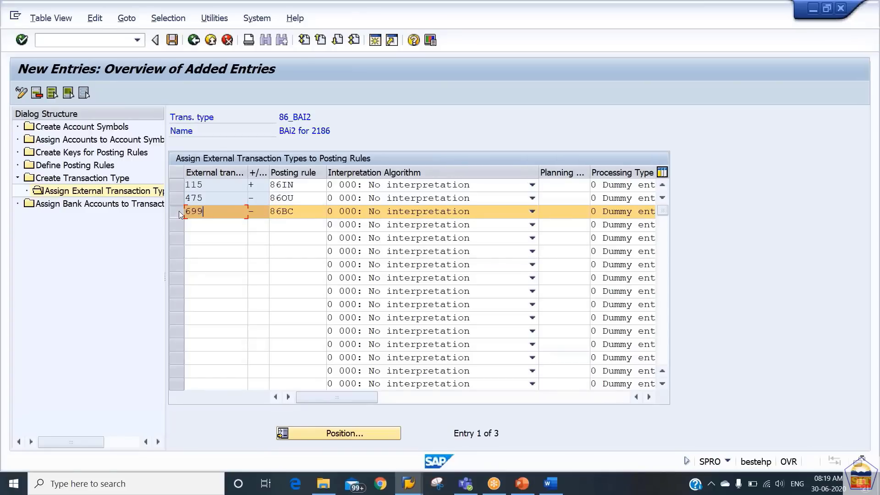
left_click(179, 211)
Add a row 699, −, 86AC, which SAP rejects as an entry with the same key
left_click(205, 227)
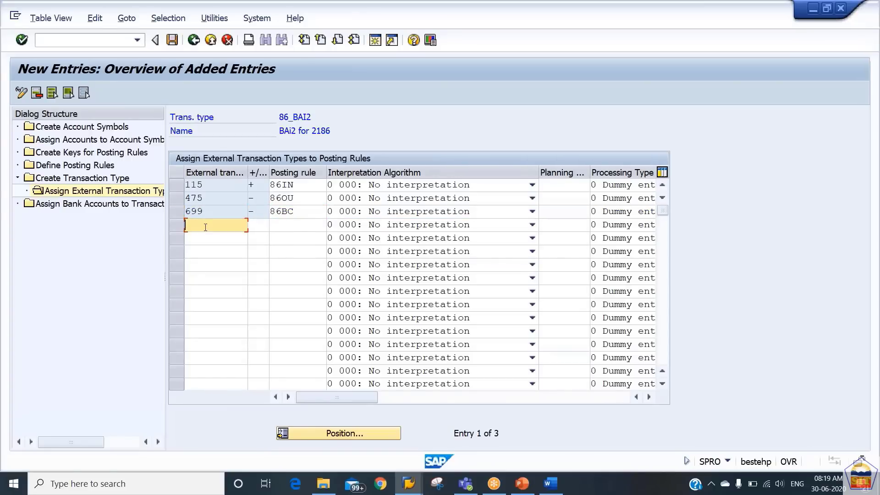
type("699")
key("Tab")
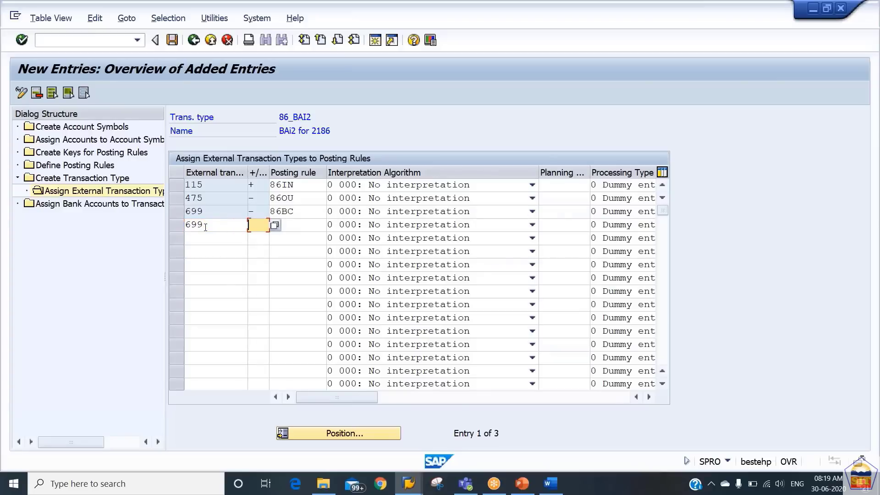
type("-")
key("Tab")
type("a")
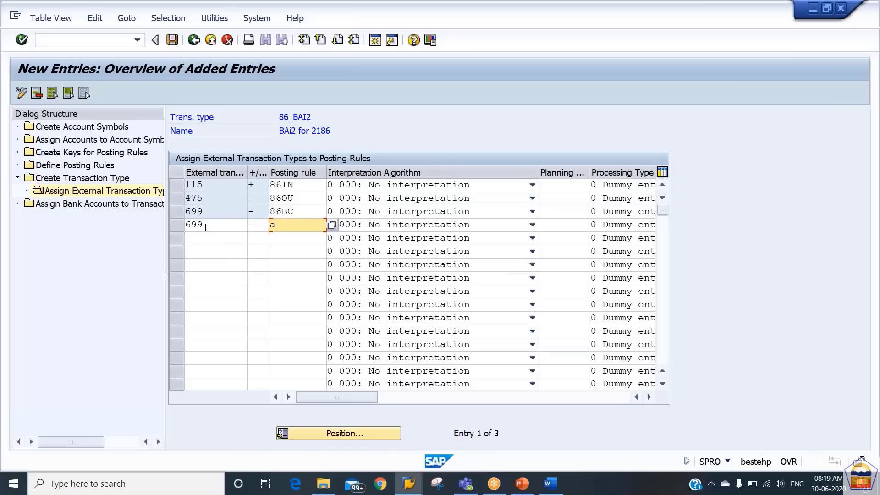
key("BackSpace")
type("86")
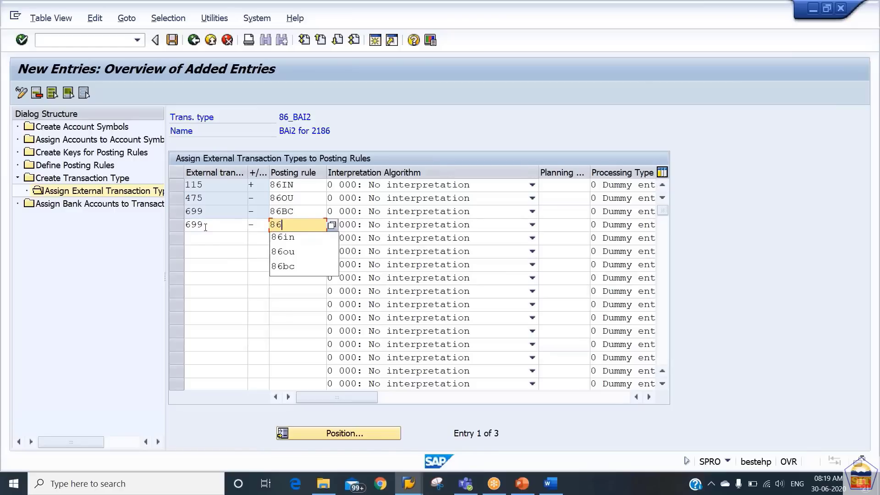
type("ac")
key("Return")
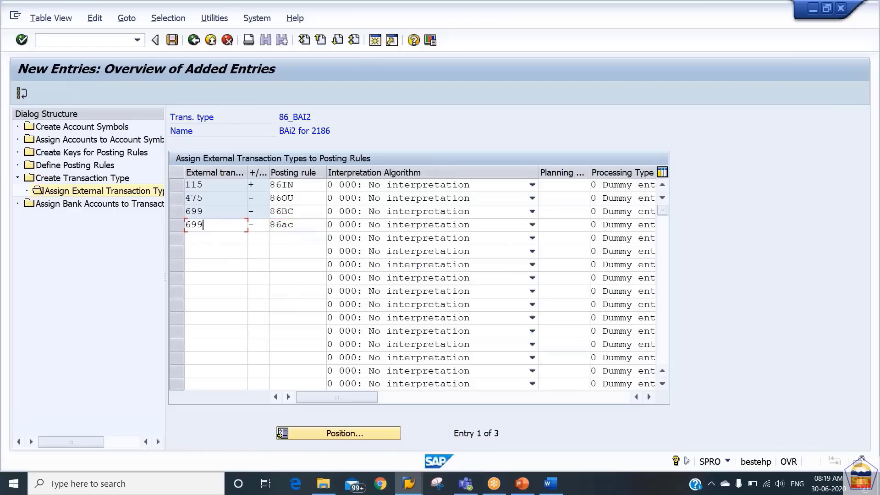
key("Return")
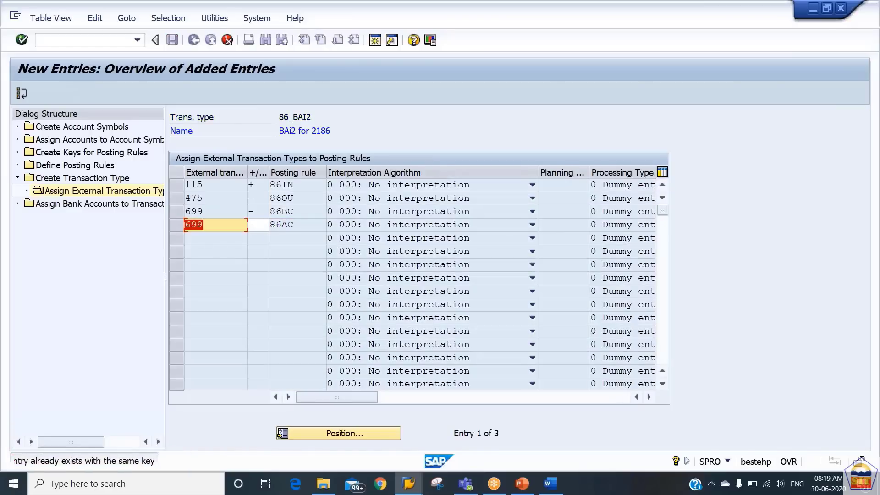
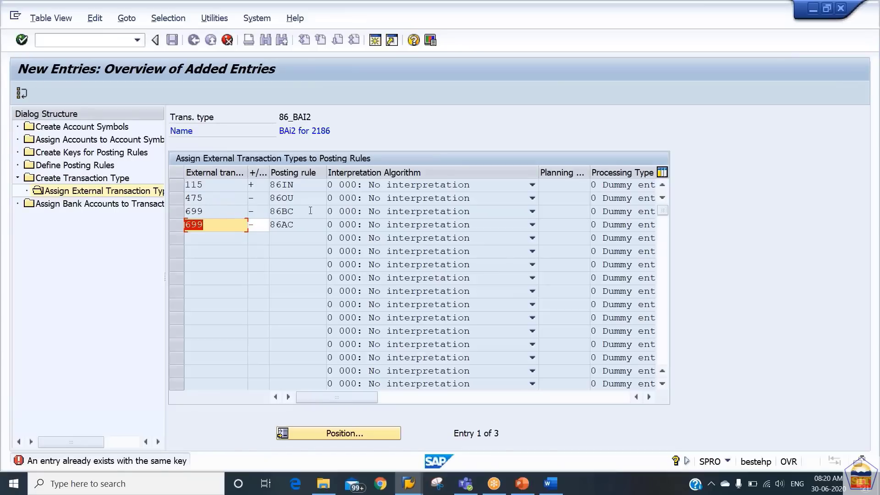
Clear the duplicate 699 entry and delete the leftover 86AC assignment row
key("BackSpace")
key("Tab")
key("BackSpace")
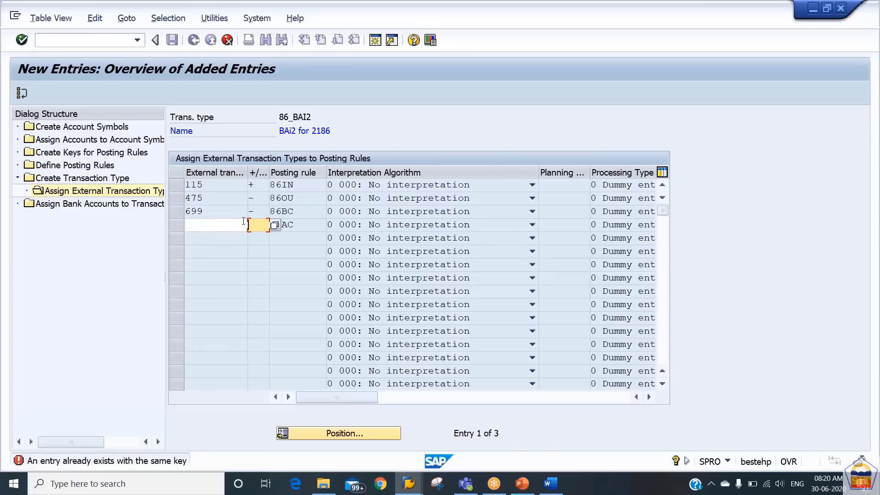
key("Return")
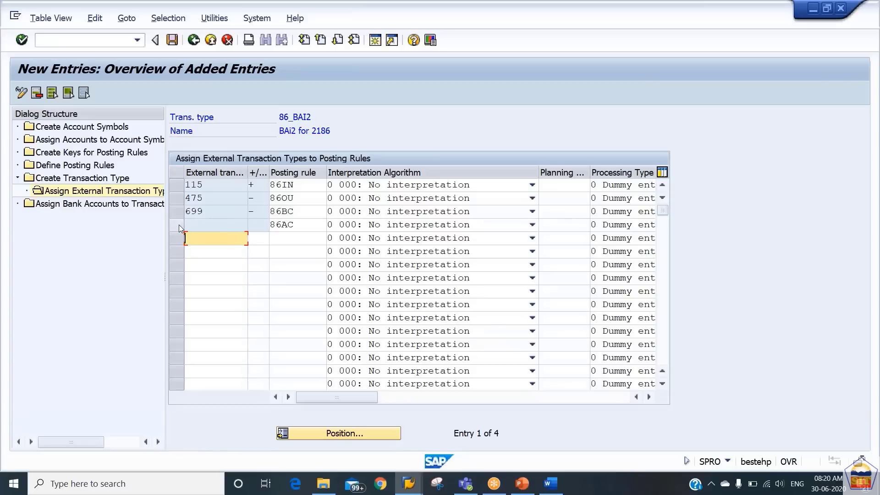
left_click(193, 224)
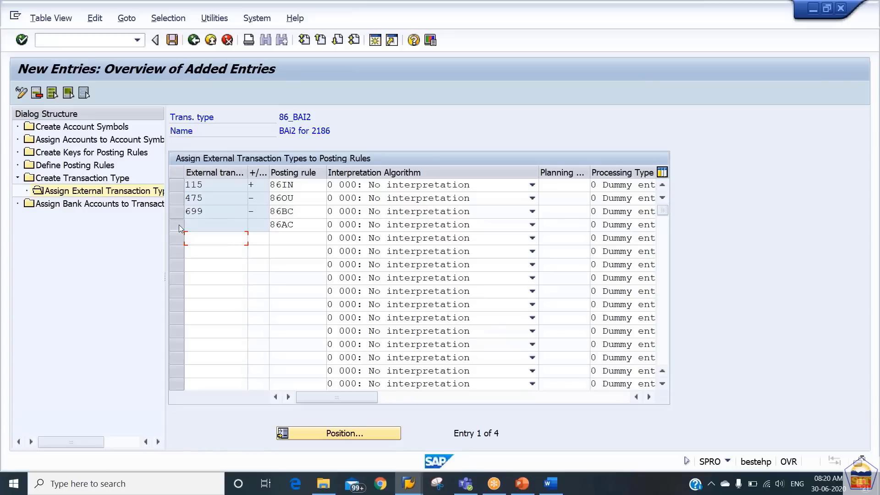
left_click(36, 93)
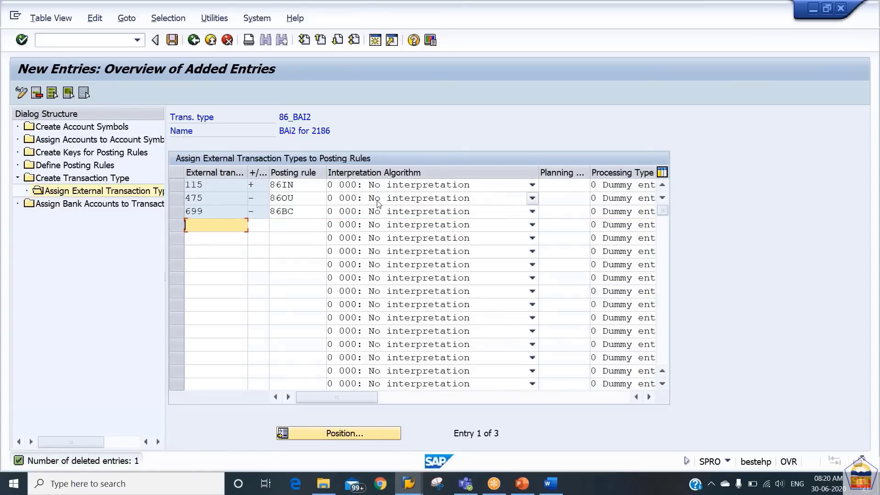
Browse the interpretation algorithms and set row 115 to 001: Standard algorithm
left_click(420, 186)
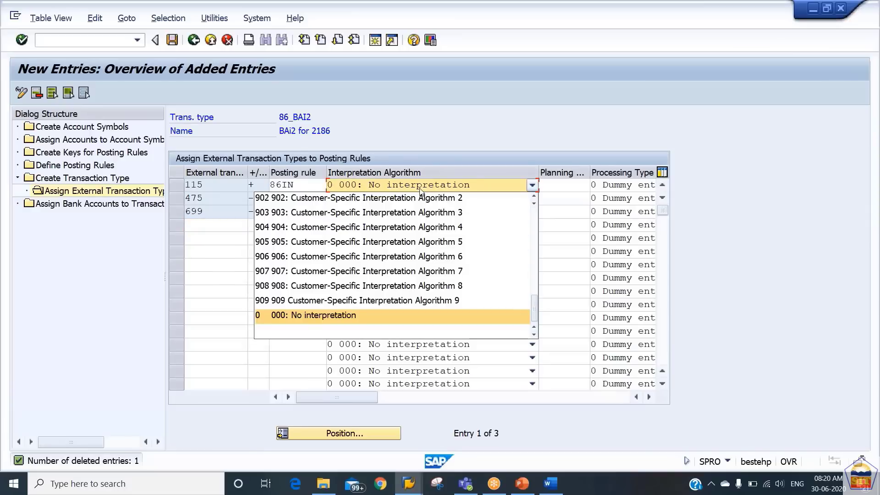
key("1")
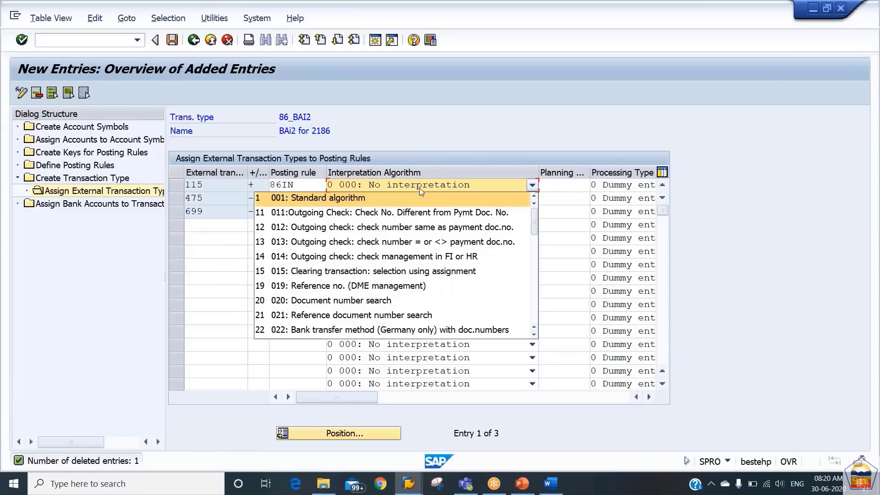
key("Down")
key("Down")
key("Down")
key("Down")
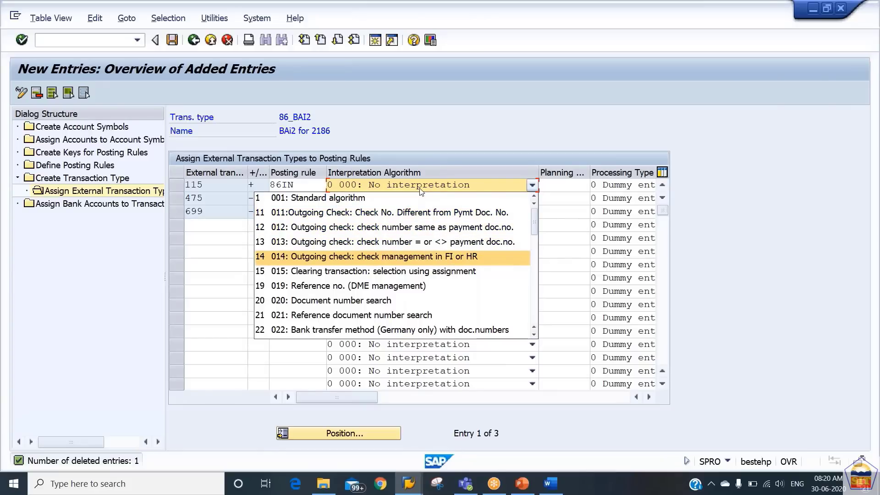
key("Up")
key("Up")
key("Up")
key("Down")
key("Down")
key("Down")
key("Down")
key("Down")
key("Down")
key("Down")
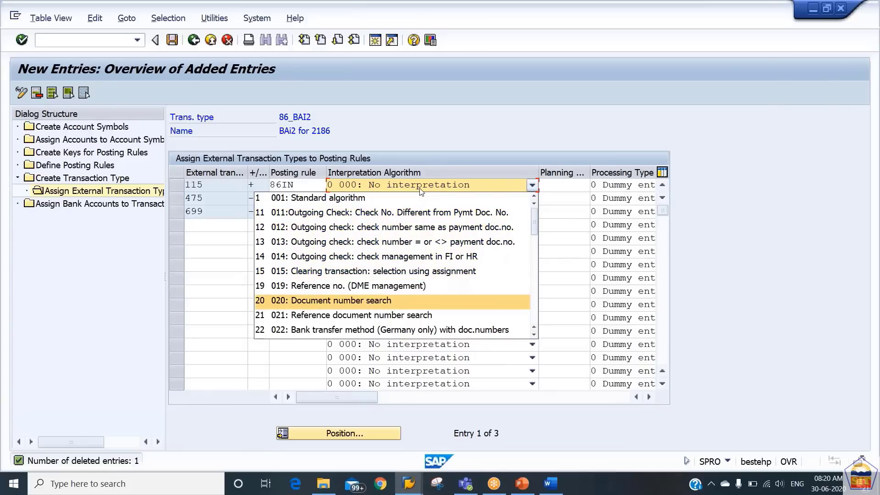
key("Up")
key("Down")
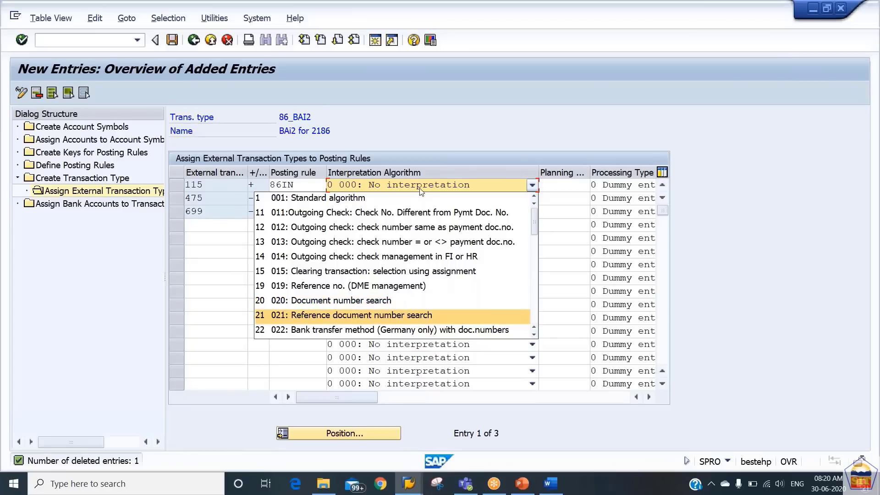
key("Down")
key("Down")
key("Down")
key("Down")
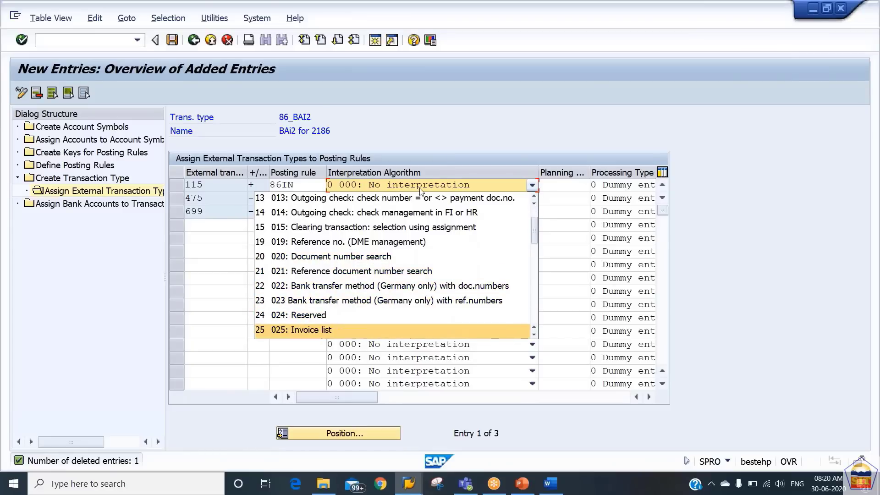
key("Up")
key("Up")
key("Down")
key("Down")
key("Down")
key("Down")
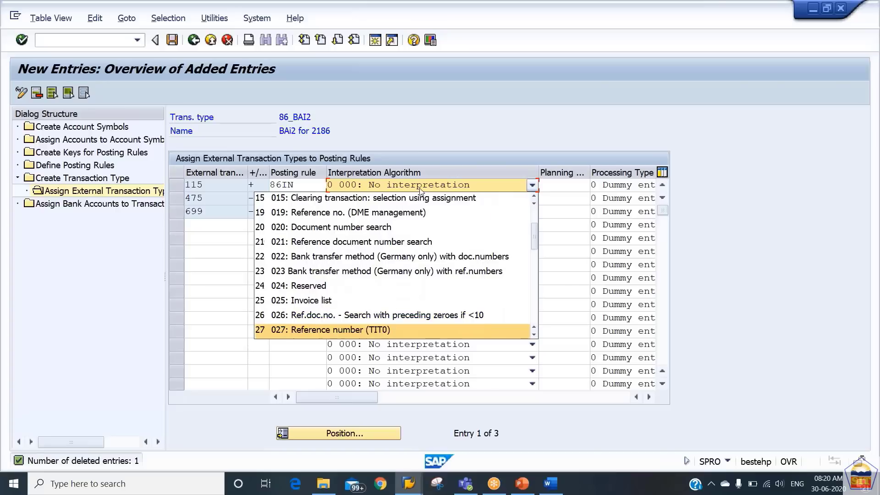
key("Up")
key("Up")
key("Down")
key("Down")
key("Down")
key("Down")
key("Up")
key("Up")
key("Up")
key("Down")
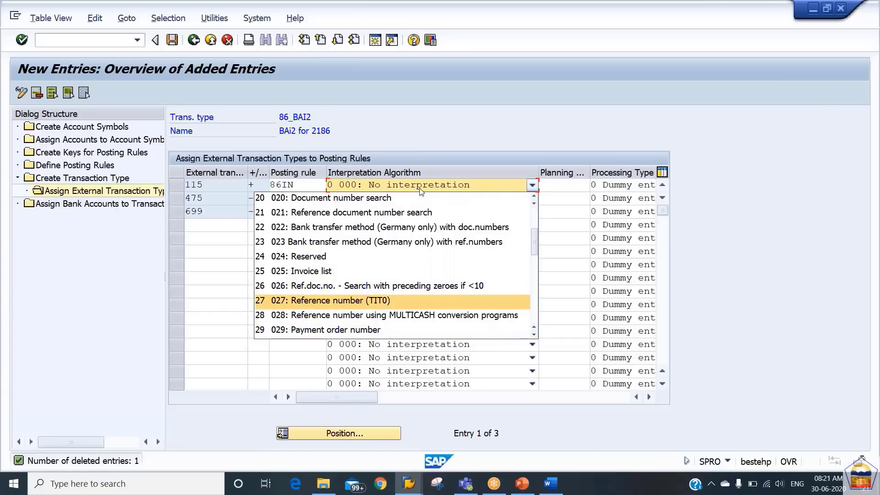
key("Down")
key("Down")
key("Down")
key("Up")
key("Down")
key("Down")
key("Down")
key("Down")
key("Down")
key("Down")
key("Down")
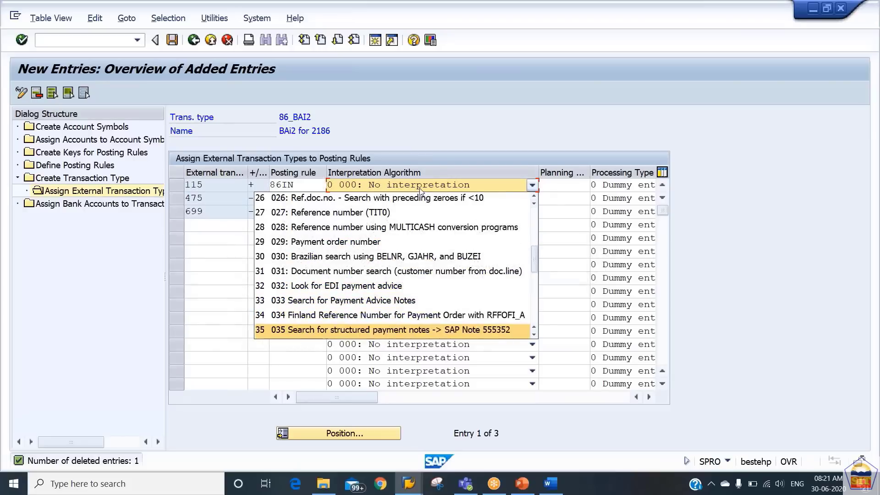
key("Up")
key("Up")
key("Up")
key("Up")
key("Up")
key("Down")
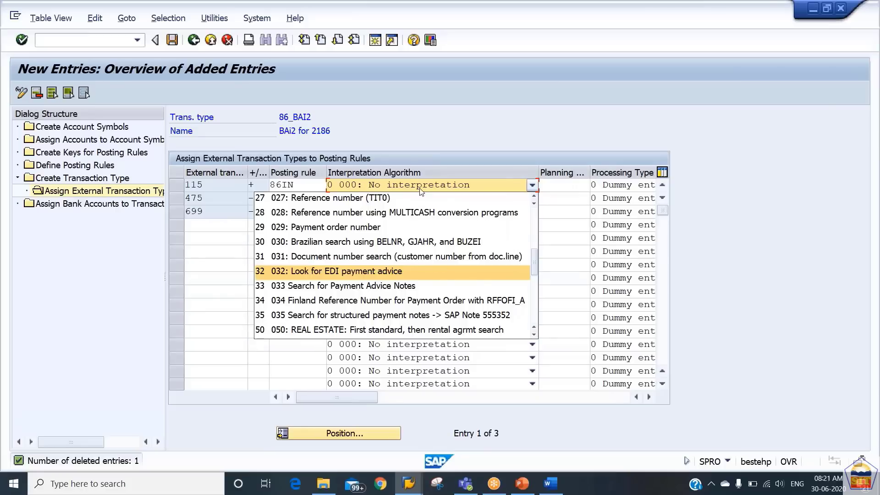
key("Home")
key("Return")
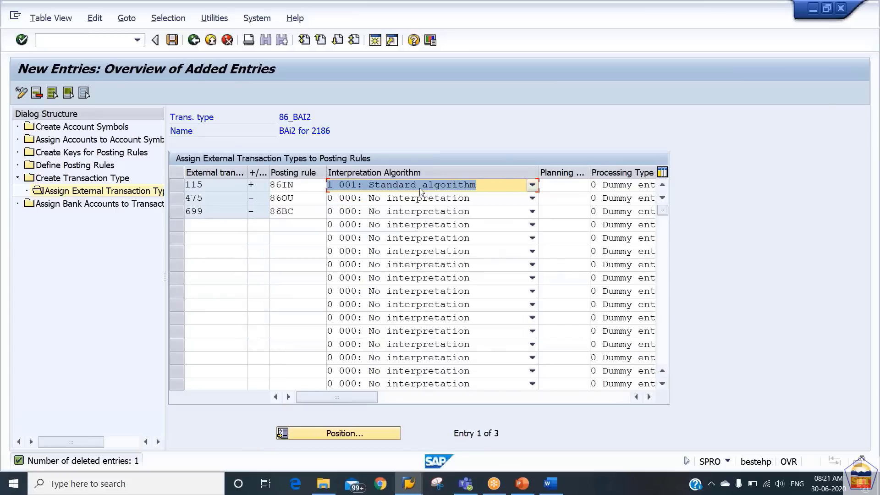
key("Down")
key("Up")
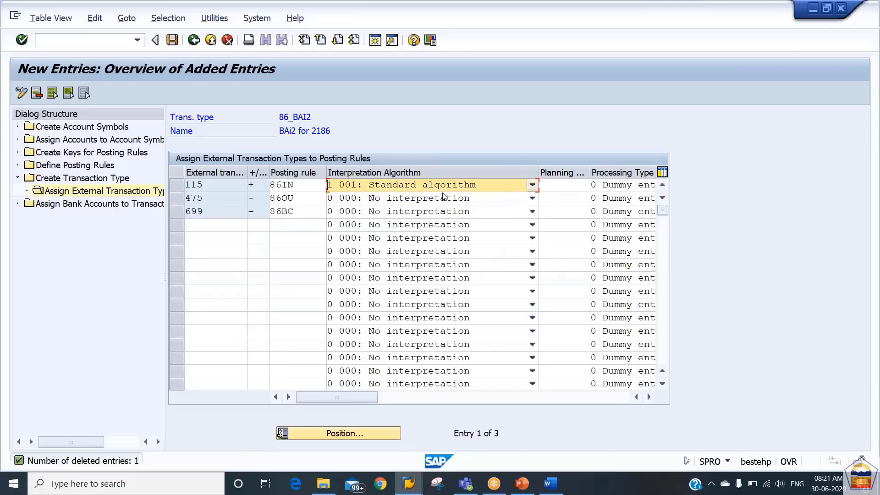
Set rows 475 and 699 to 001: Standard algorithm and save the assignments
left_click(444, 199)
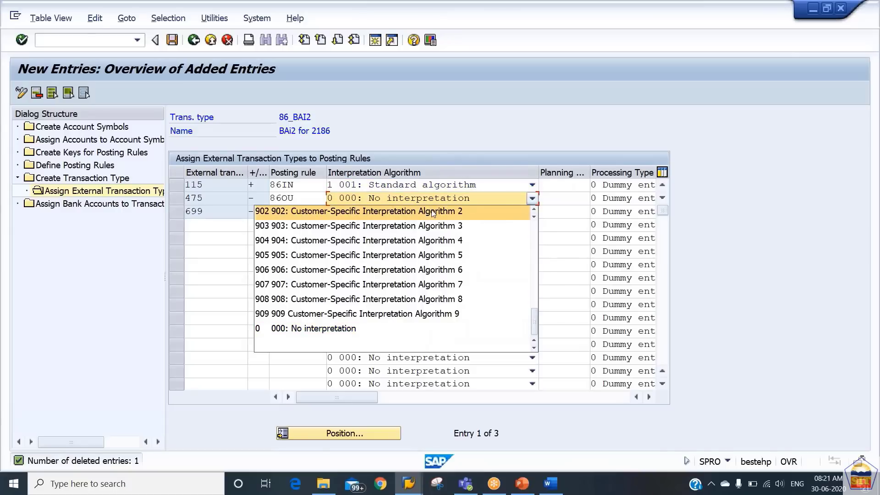
scroll(433, 212, "up", 10)
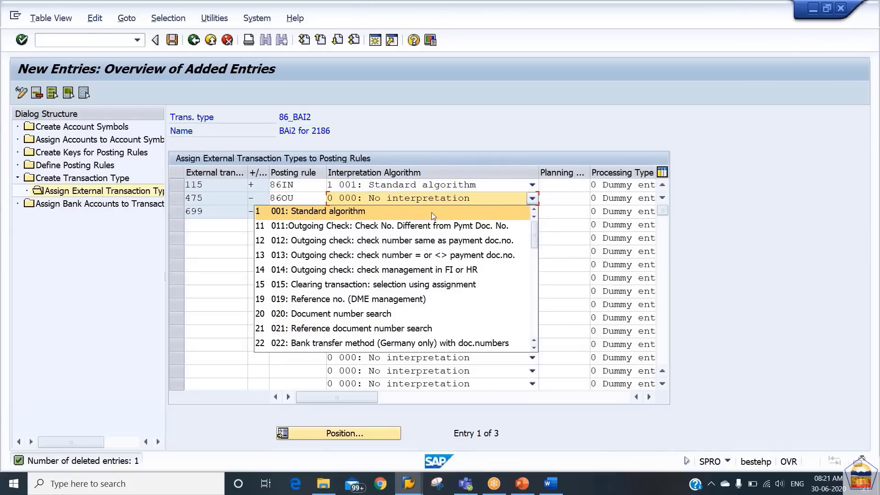
left_click(432, 213)
left_click(414, 213)
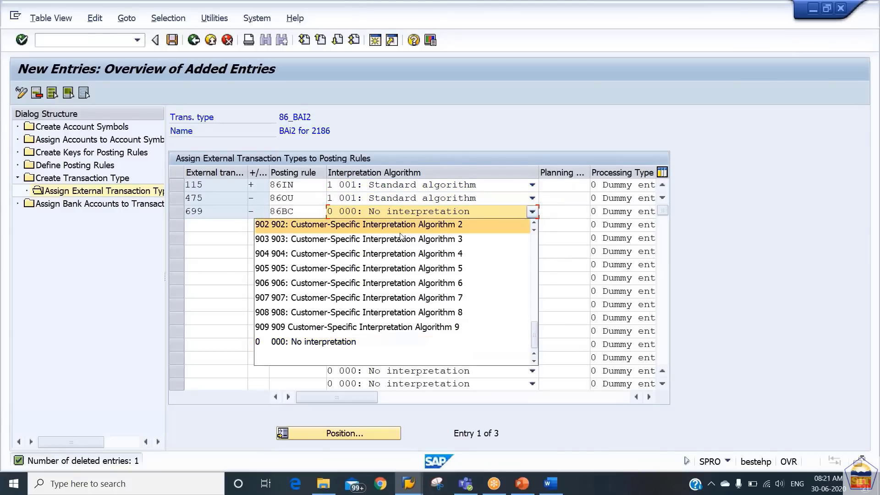
scroll(400, 236, "up", 10)
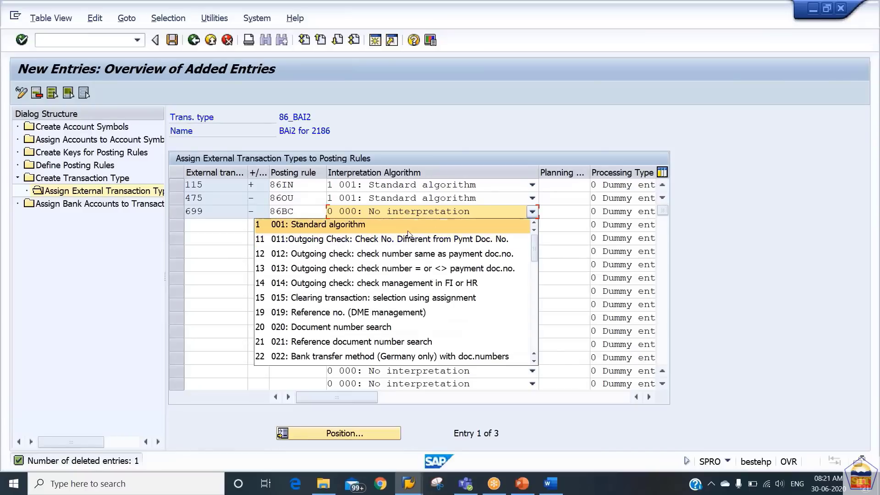
left_click(409, 229)
key("Return")
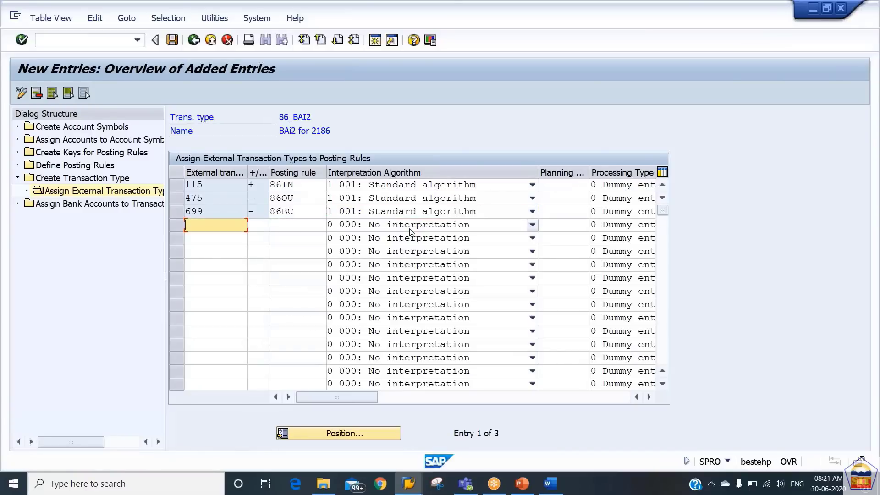
key("ctrl+s")
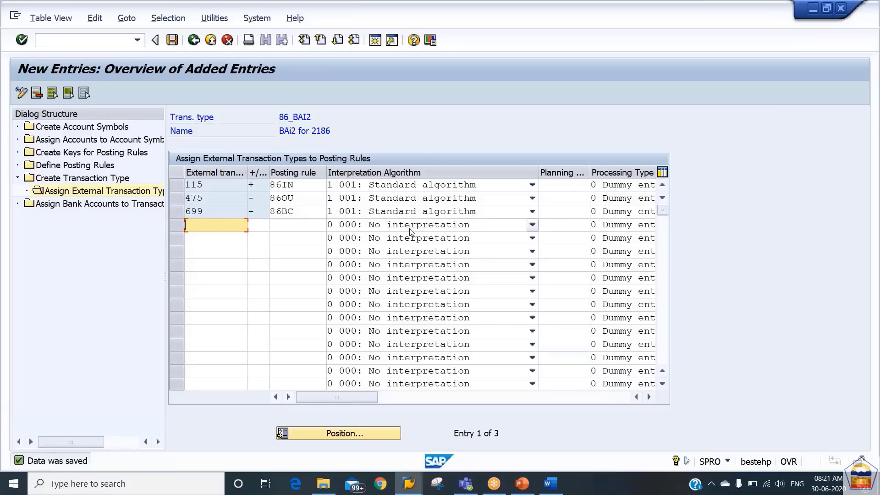
left_click_drag(316, 117, 274, 117)
left_click(278, 117)
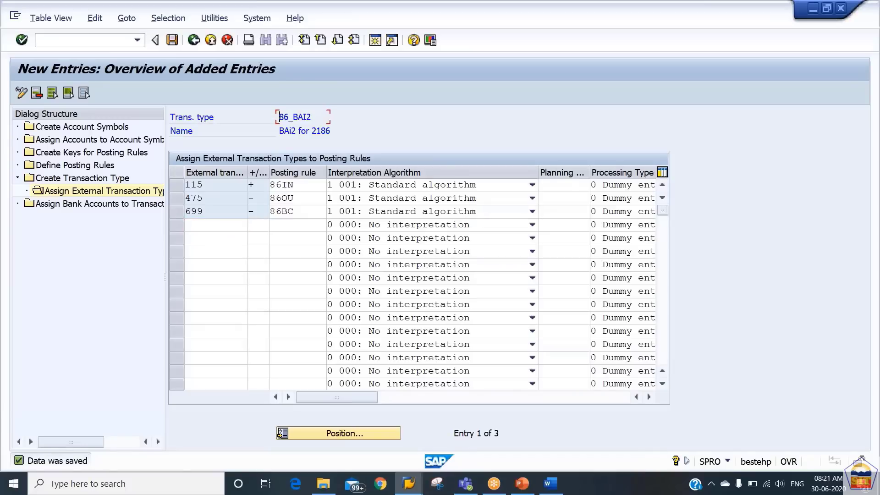
Open Assign Bank Accounts to Transaction Types and start a new entry with bank key 21860001
left_click(90, 206)
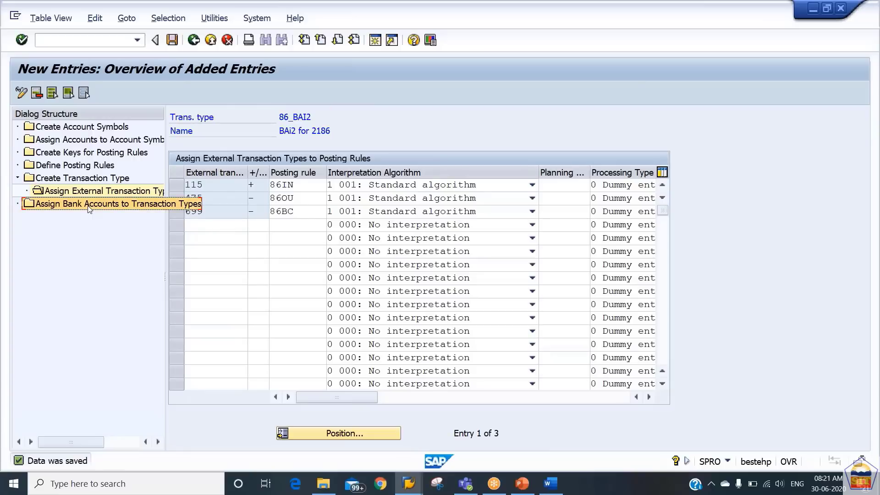
double_click(89, 206)
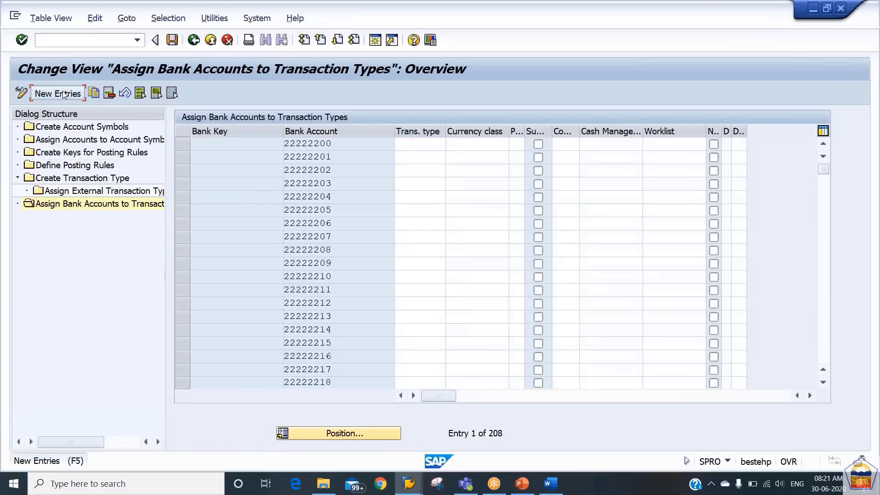
left_click(64, 94)
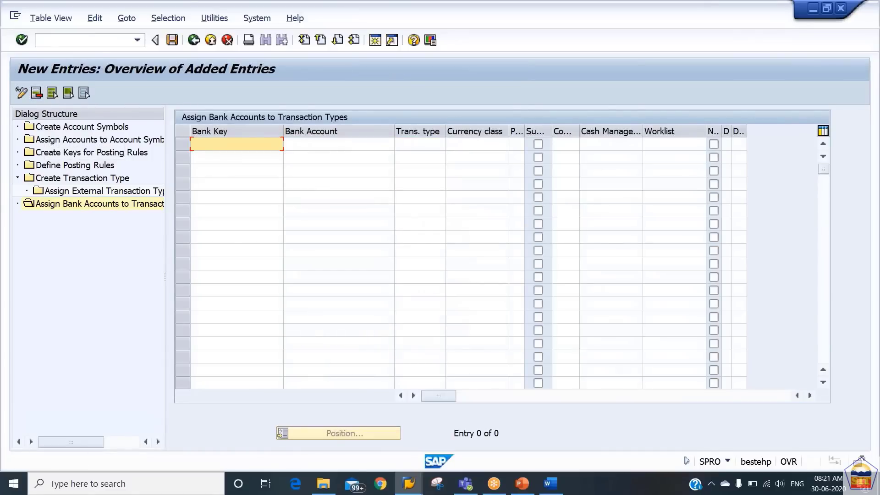
type("21860001")
key("Tab")
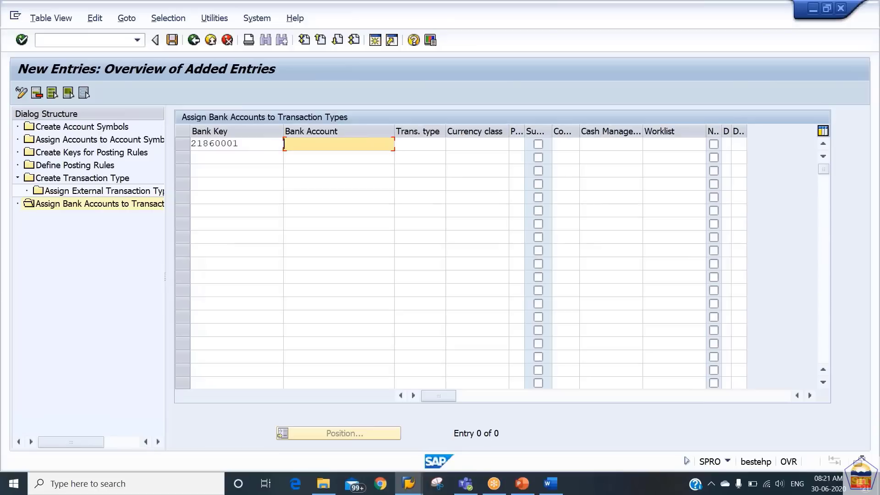
type("2186")
Fill in the bank account number, assign transaction type 86_BAI2, and save the entry
key("BackSpace")
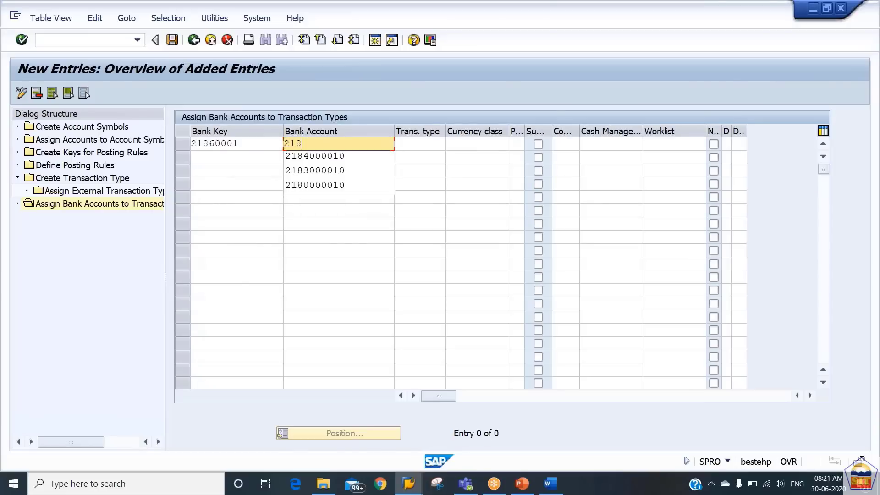
left_click(330, 155)
left_click(331, 143)
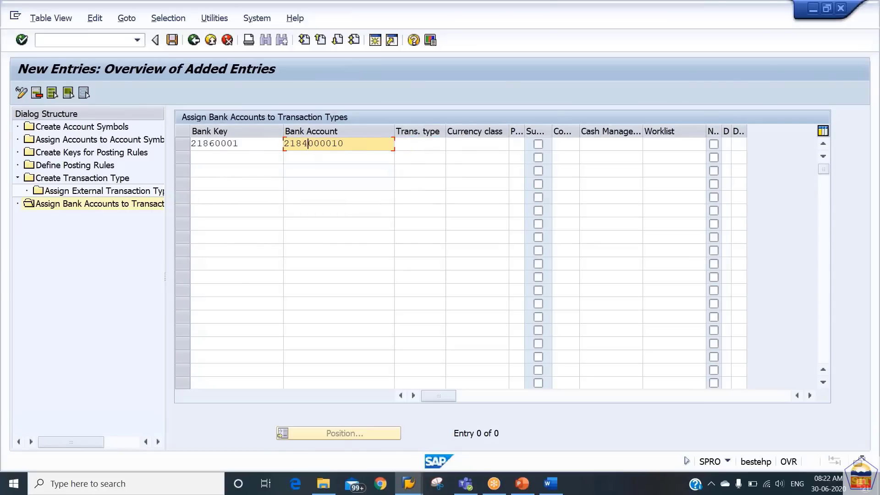
type("6")
key("Tab")
type("86_BAI2")
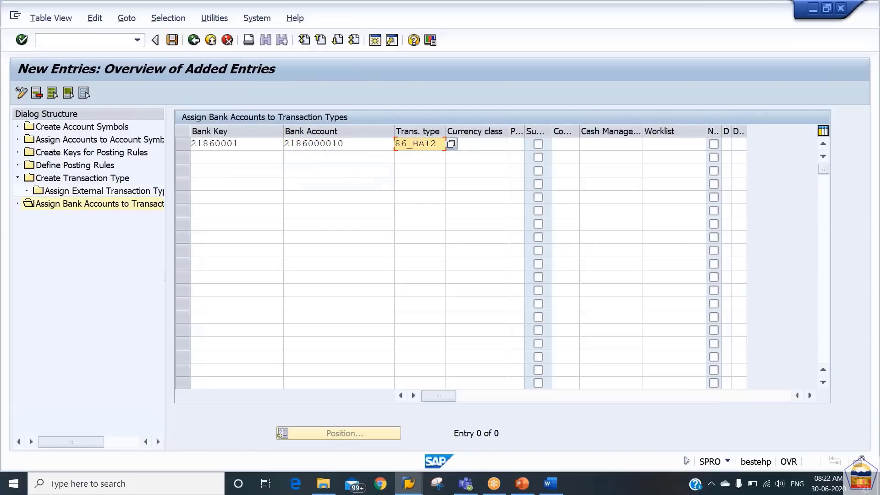
key("ctrl+s")
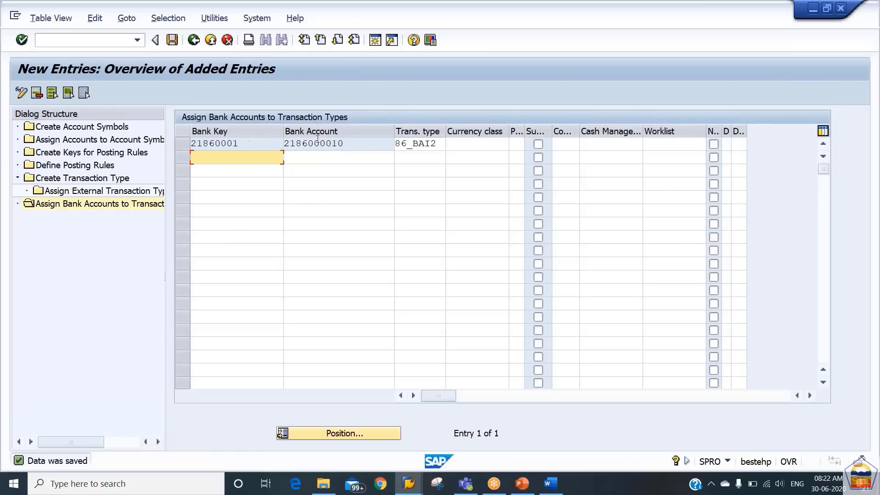
left_click(173, 45)
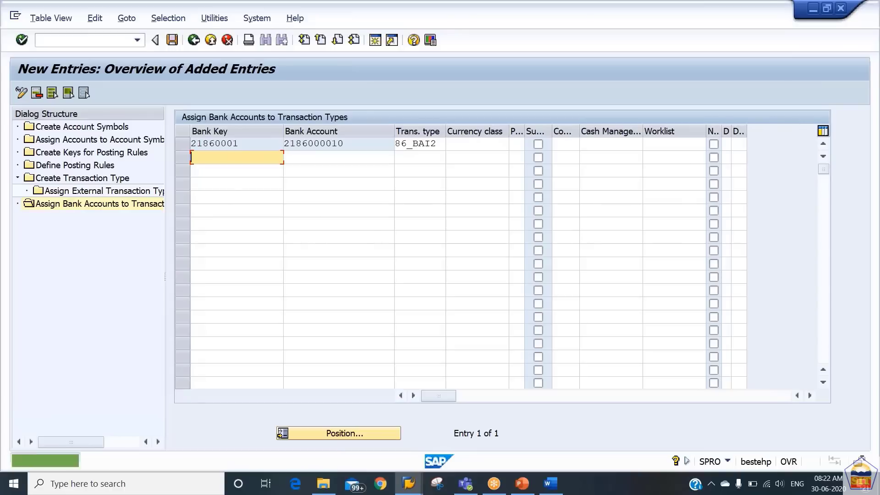
Bring up the Word EBS mapping notes and add blank lines below them, then return to File Explorer
left_click(557, 486)
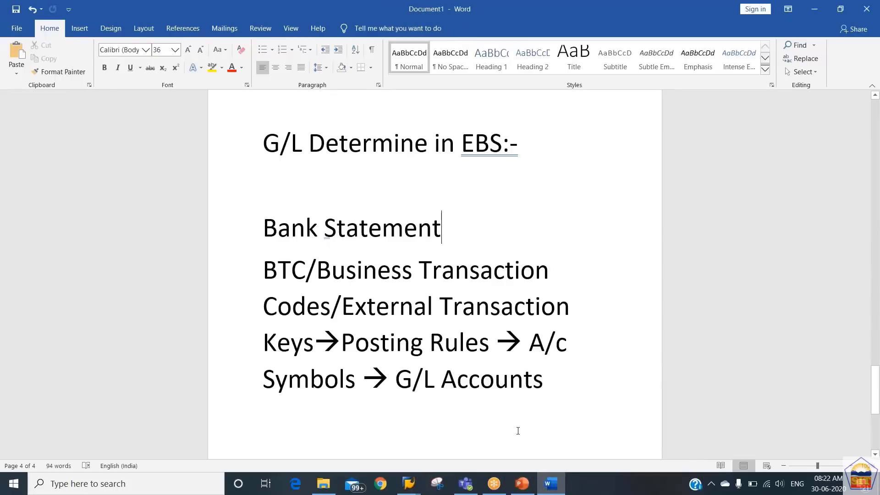
left_click(461, 443)
key("Return")
key("Return")
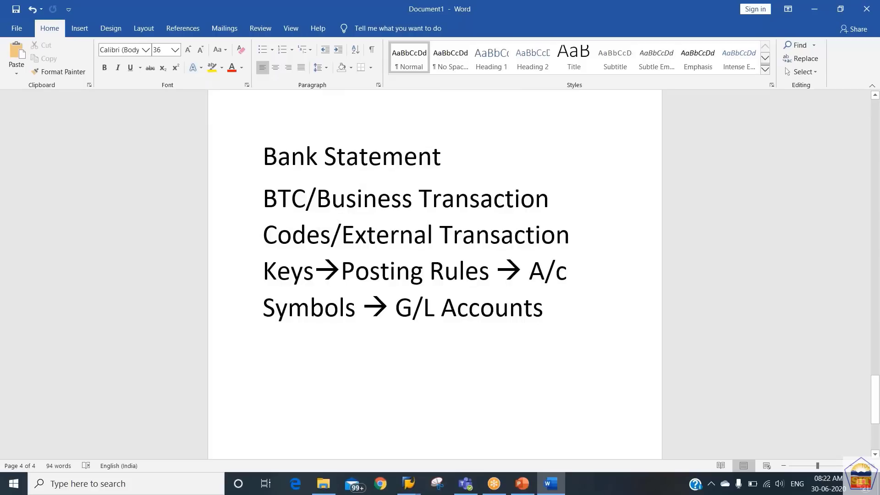
left_click(328, 492)
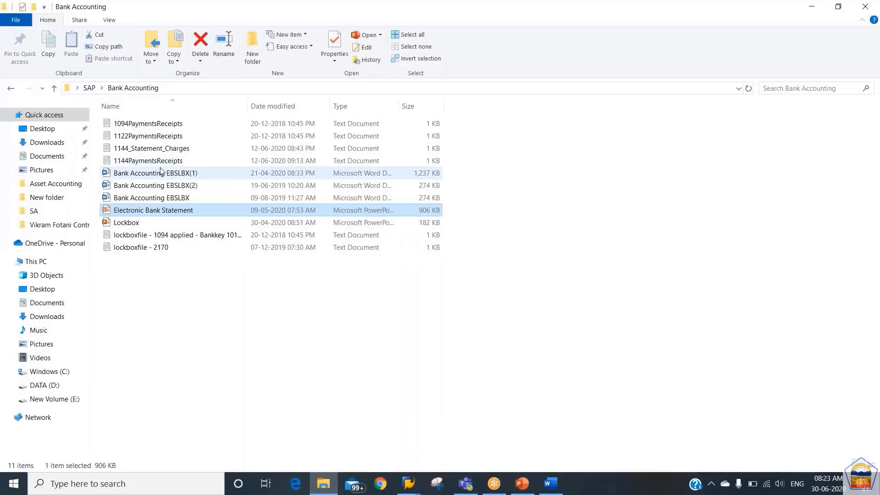
Open 2184Bank_Statement from the desktop's Test Files folder in Notepad
left_click(146, 137)
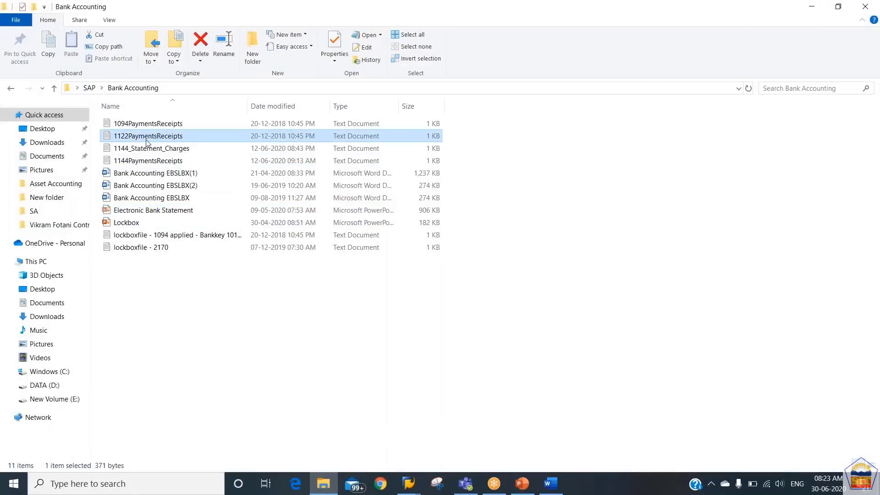
key("Down")
key("Down")
key("Down")
key("Down")
key("Down")
key("Down")
key("Down")
key("Down")
key("Down")
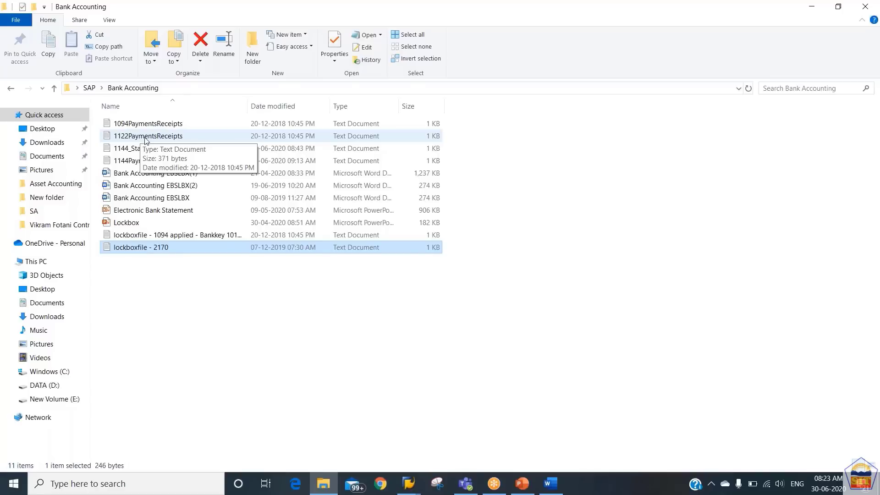
left_click(145, 140)
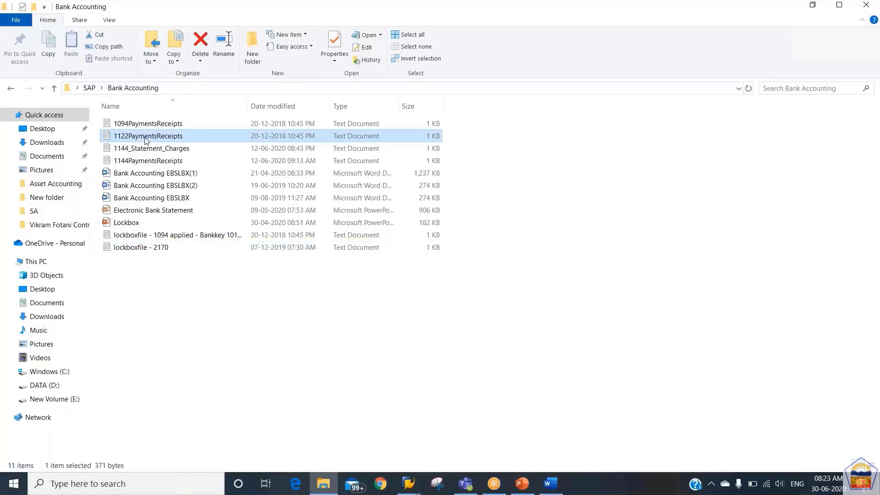
key("super+d")
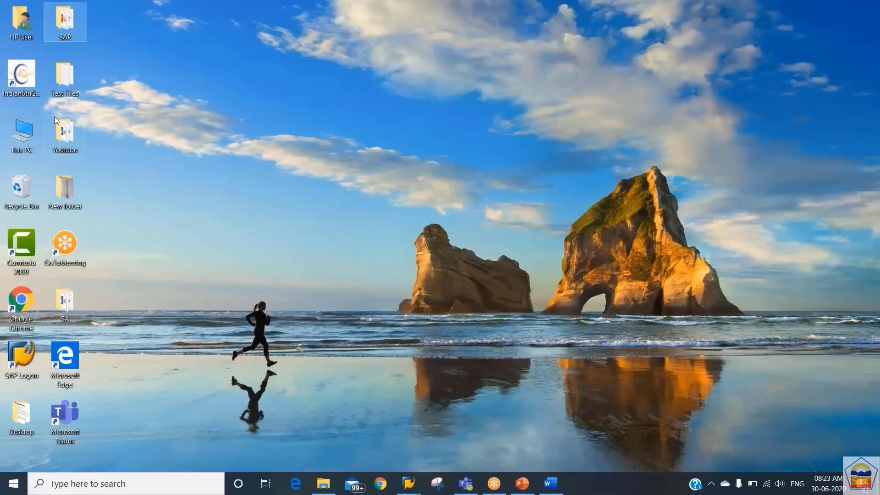
double_click(59, 69)
key("Up")
key("Up")
key("Up")
key("Up")
key("Up")
key("Up")
key("Up")
key("Up")
key("Up")
key("Up")
key("Up")
key("Up")
key("Up")
key("Up")
key("Up")
key("Up")
key("Up")
key("Up")
key("Up")
key("Up")
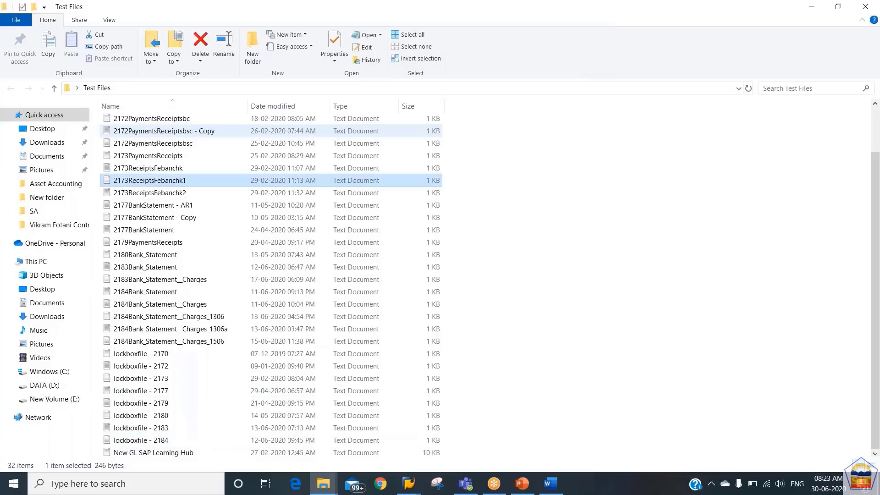
key("Down")
key("Down")
key("Down")
key("Down")
key("Down")
key("Down")
key("Down")
key("Down")
key("Down")
key("Down")
key("Down")
key("Down")
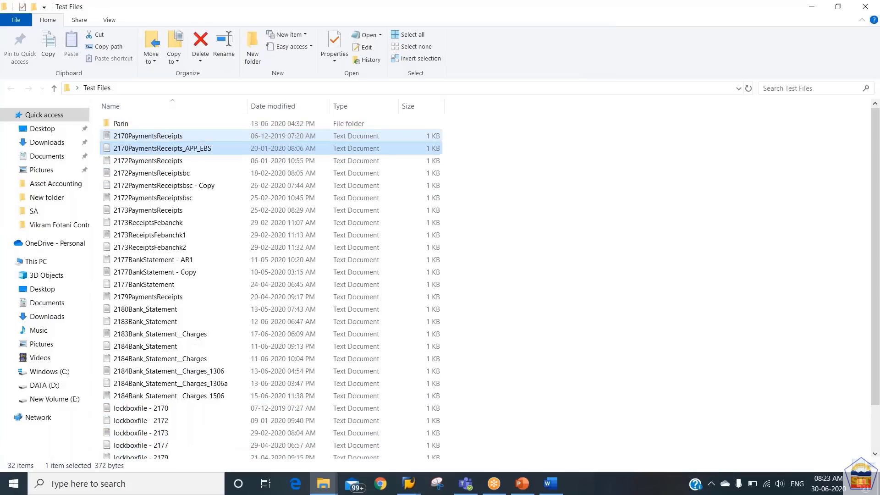
key("Down")
key("Down")
key("Down")
key("Down")
key("Down")
key("Down")
key("Down")
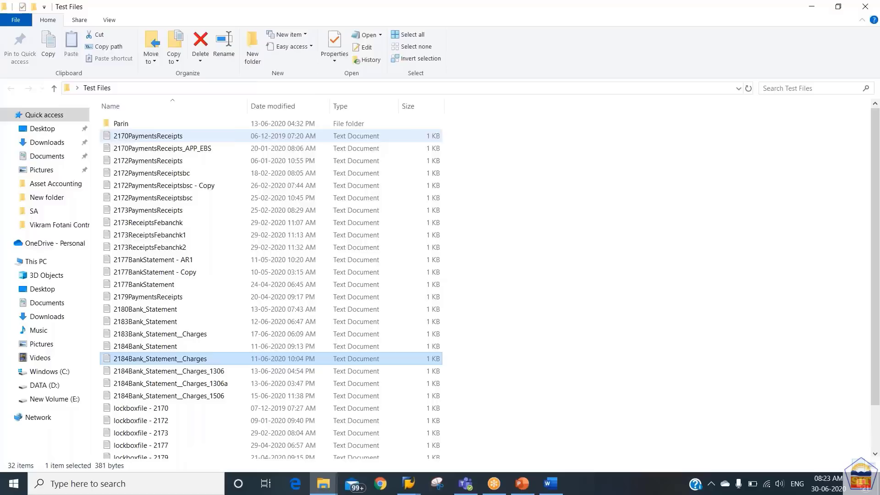
key("Up")
key("Return")
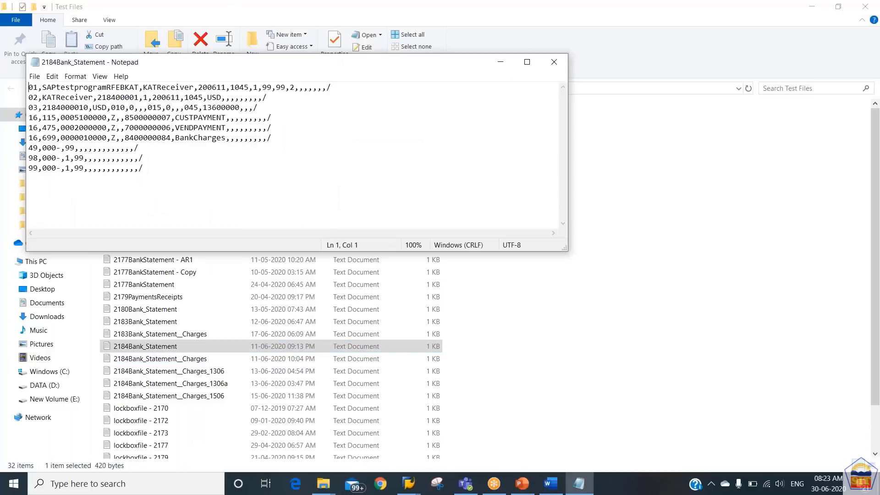
Maximize Notepad and highlight the BAI2 header records, the first four lines and all nine lines
left_click(527, 62)
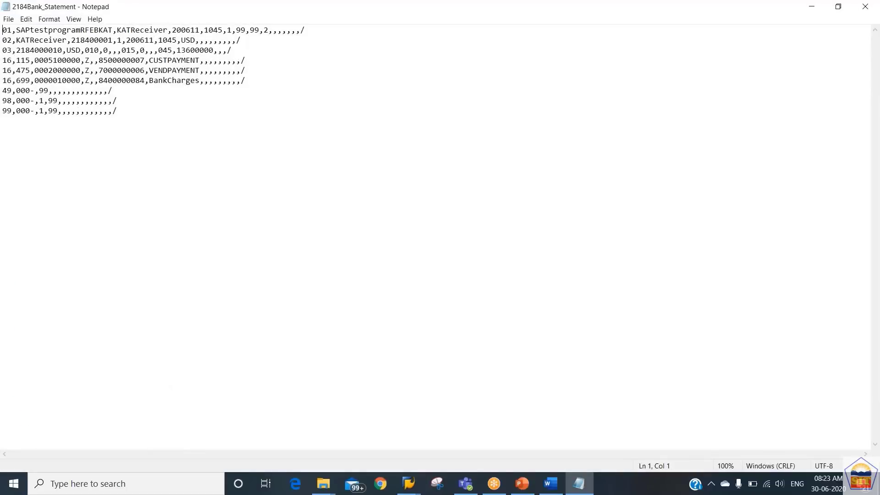
key("shift+Down")
key("shift+Down")
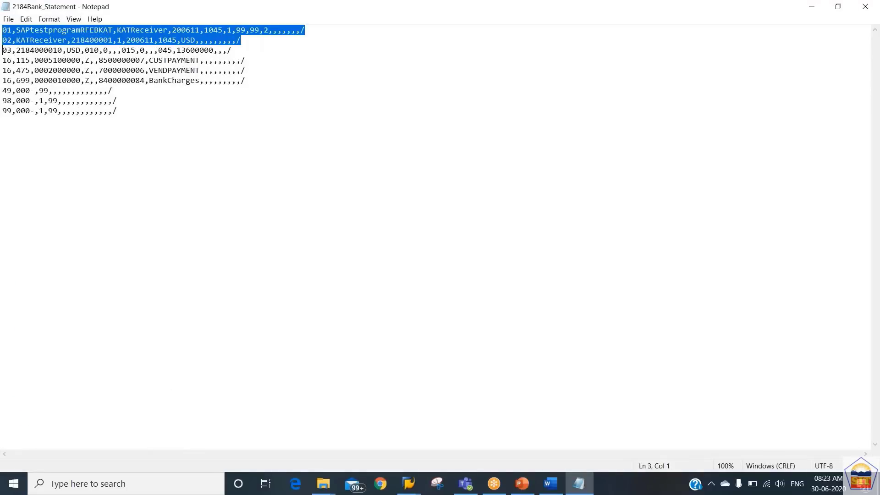
key("Down")
key("Up")
key("Up")
key("Up")
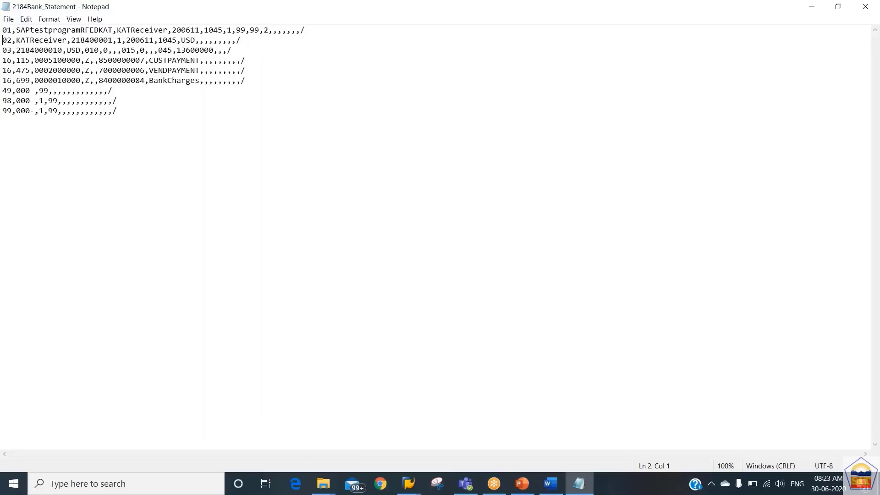
key("Up")
key("shift+Down")
key("shift+Down")
key("shift+Down")
key("shift+Down")
key("shift+Down")
key("shift+Down")
key("shift+Down")
key("shift+Down")
key("shift+Down")
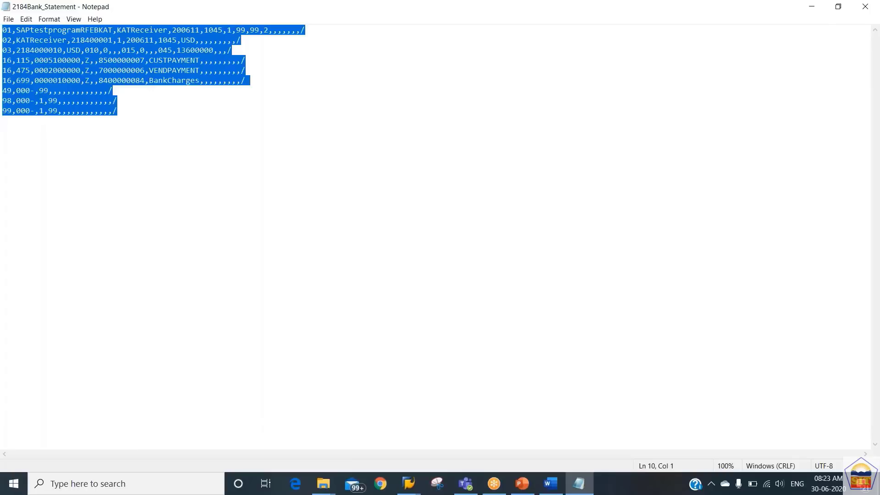
key("Up")
key("Up")
key("Up")
key("Up")
key("Up")
key("Up")
key("Up")
key("Up")
key("shift+Down")
key("shift+Down")
key("shift+Down")
key("shift+Down")
key("Up")
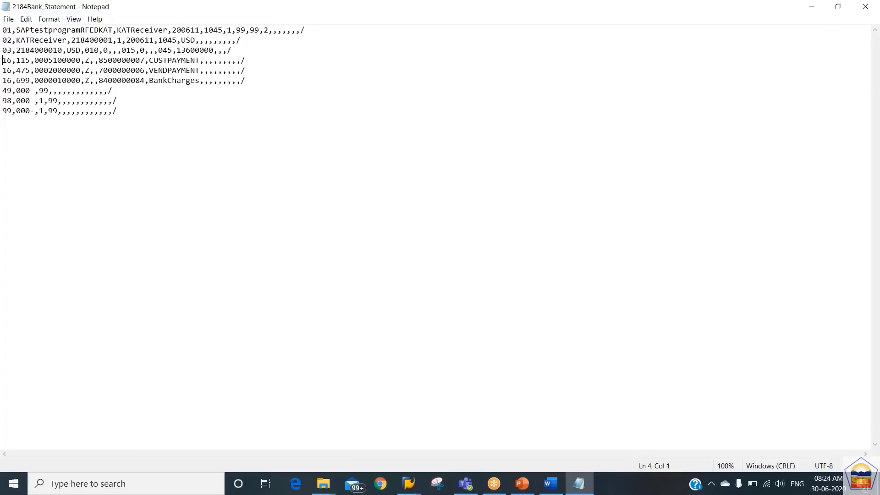
key("Up")
key("Up")
key("Up")
key("shift+Down")
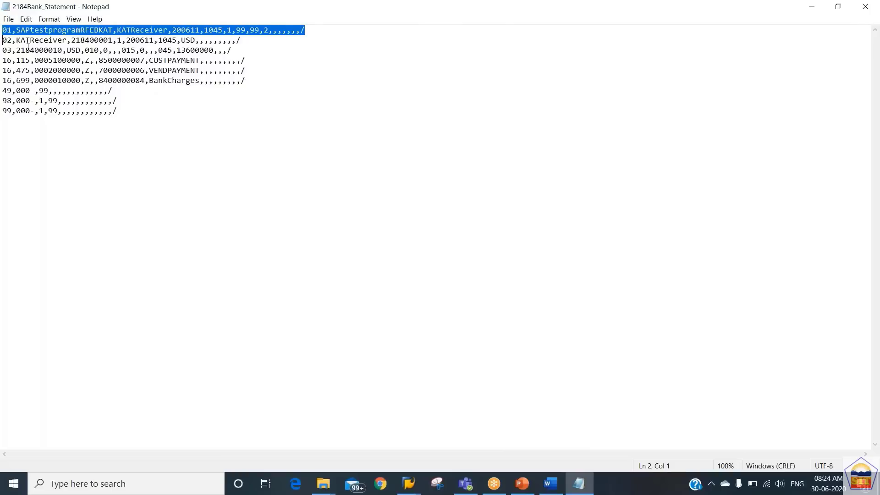
key("Right")
key("shift+Down")
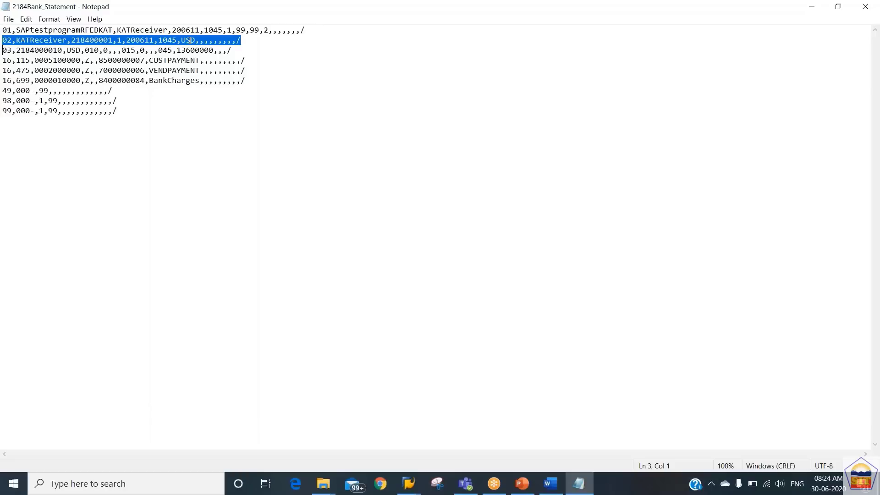
key("Down")
key("Up")
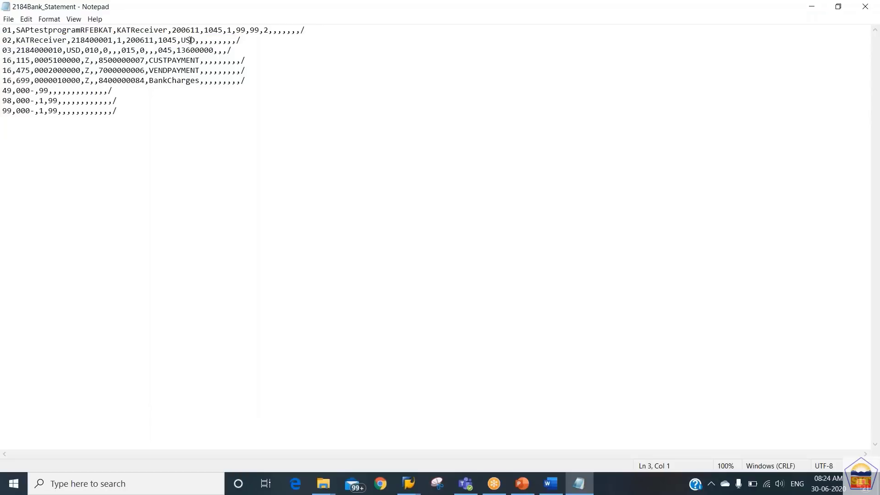
key("shift+Down")
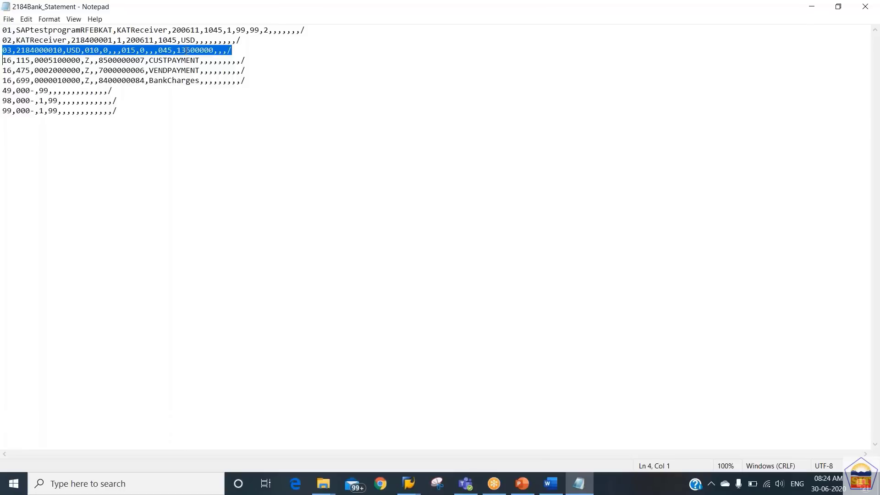
key("Down")
key("Up")
key("shift+Down")
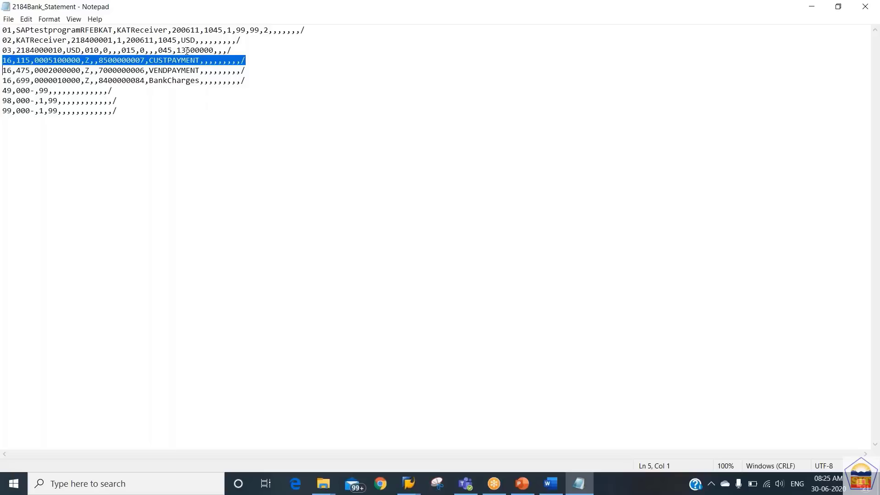
Move through the CUSTPAYMENT, VENDPAYMENT and BankCharges lines to their amount fields
key("Up")
key("Down")
key("Up")
key("Right")
key("Right")
key("Right")
key("Right")
key("Right")
key("Right")
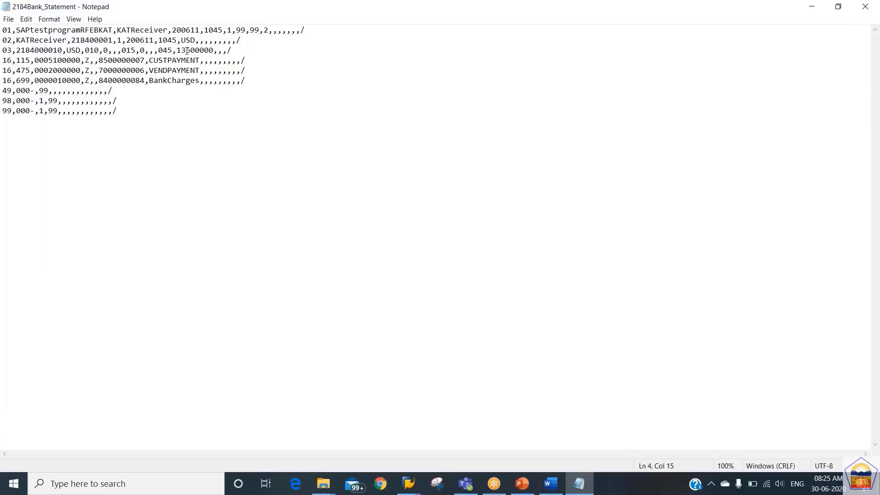
key("Down")
key("Right")
key("Right")
key("Right")
key("Right")
key("Right")
key("Right")
key("Right")
key("Right")
key("Right")
key("Right")
key("Right")
key("Right")
key("Right")
key("Right")
key("Right")
key("Right")
key("Right")
key("Right")
key("Right")
key("Right")
key("Down")
key("Left")
key("Left")
key("Left")
key("Left")
key("Left")
key("Left")
key("Left")
key("Left")
key("Left")
key("Left")
key("Left")
key("Left")
key("Left")
key("Left")
key("Left")
key("Left")
key("Left")
key("Left")
key("Left")
key("Left")
key("Up")
key("Up")
key("Left")
key("Left")
key("Left")
key("Left")
key("Left")
key("Left")
key("shift+Right")
key("shift+Right")
key("shift+Right")
key("shift+Right")
key("shift+Right")
key("shift+Right")
key("shift+Right")
key("shift+Right")
key("shift+Right")
key("shift+Right")
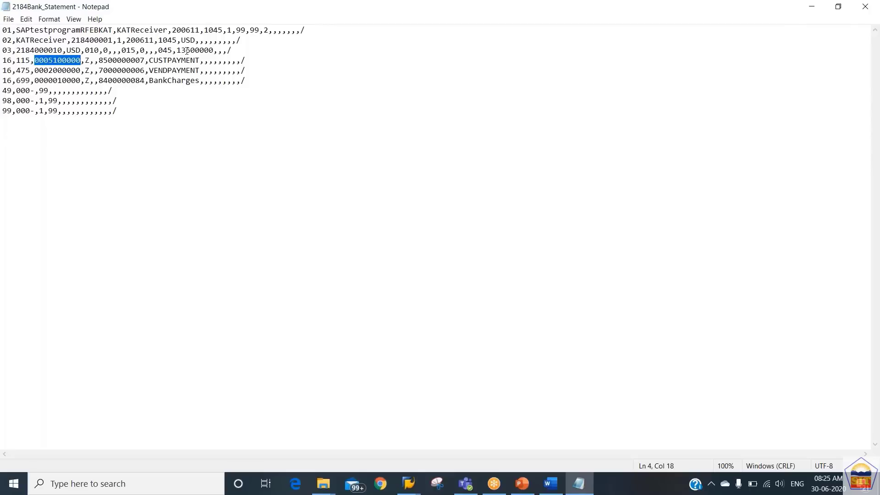
key("shift+Left")
key("shift+Left")
key("Down")
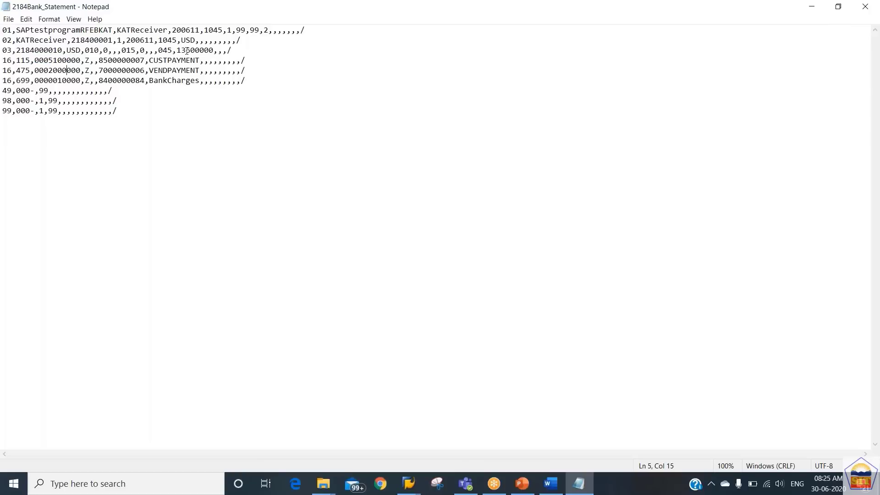
key("shift+Right")
key("shift+Right")
key("shift+Right")
key("shift+Right")
key("shift+Right")
key("Down")
key("shift+Right")
key("shift+Right")
key("shift+Right")
key("Right")
Highlight the customer payment reference, then move to the vendor reference and the 49/98 trailer lines
key("Up")
key("Up")
key("Right")
key("Right")
key("Right")
key("shift+Right")
key("shift+Right")
key("shift+Right")
key("shift+Right")
key("shift+Right")
key("shift+Right")
key("shift+Right")
key("shift+Right")
key("shift+Right")
key("shift+Right")
key("shift+Right")
key("Down")
key("Down")
key("Down")
key("Down")
key("Left")
key("Left")
key("Left")
key("Left")
key("Left")
key("Left")
key("Left")
key("Left")
key("Left")
key("Left")
key("Left")
key("Left")
key("Left")
key("Left")
key("Left")
key("Left")
key("Left")
key("Left")
key("Left")
key("Left")
key("Up")
Step through the trailer and detail lines once more, then close the statement file
key("Down")
key("Down")
key("Up")
key("Up")
key("Up")
key("Down")
key("Down")
key("Down")
key("Up")
key("Up")
key("Up")
key("Up")
key("Up")
key("Down")
key("Up")
key("Down")
key("Down")
key("Down")
key("Up")
key("Down")
key("Down")
key("Down")
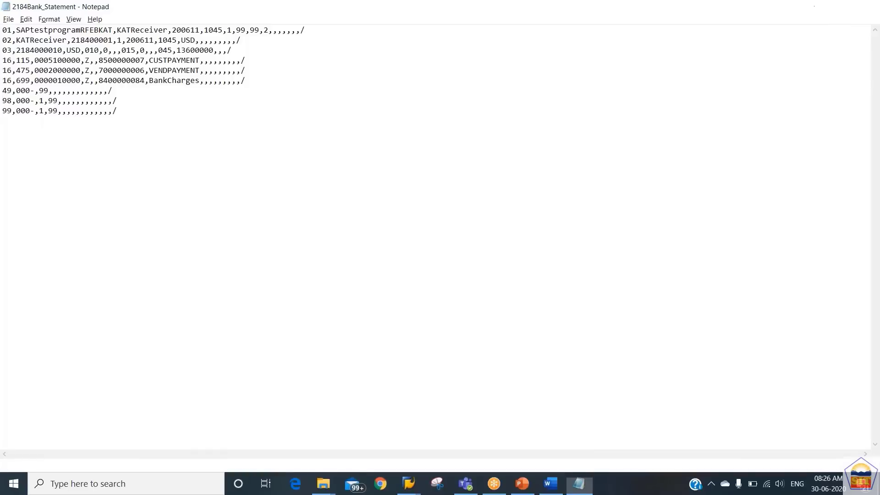
left_click(866, 7)
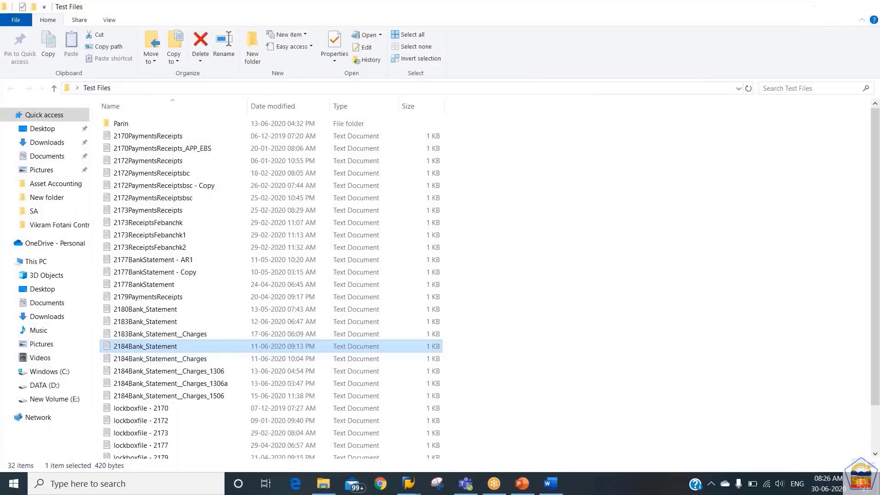